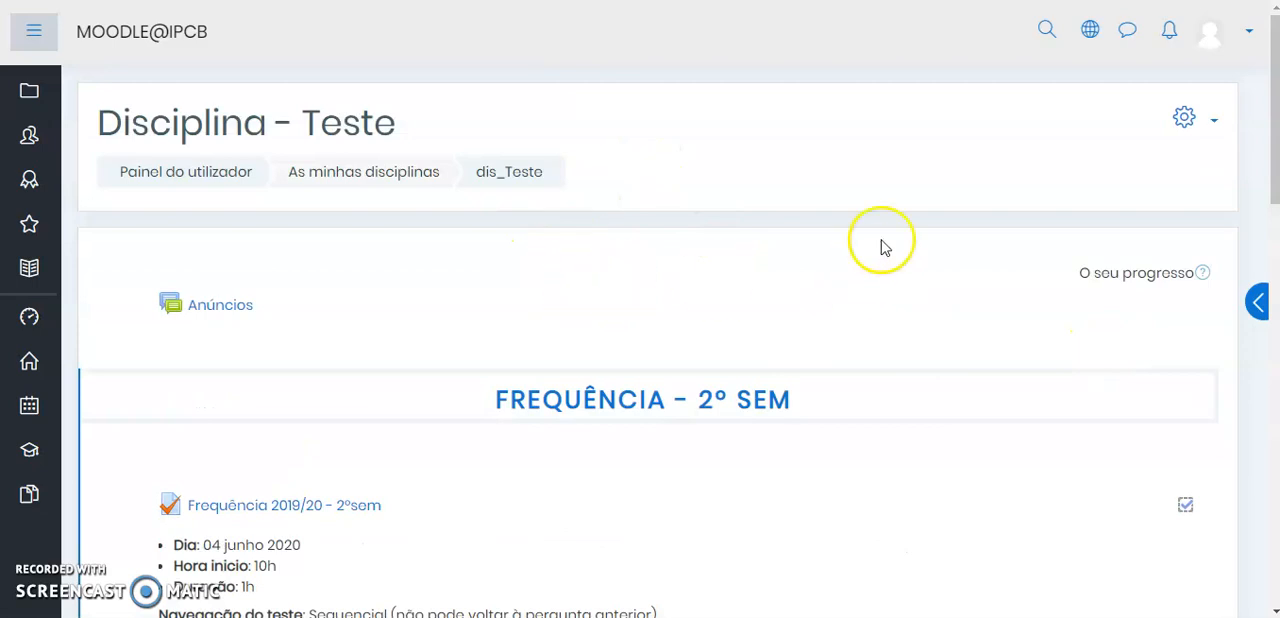
Turn on editing mode for the course Disciplina - Teste
{"action": "left_click", "coordinate": [1192, 120]}
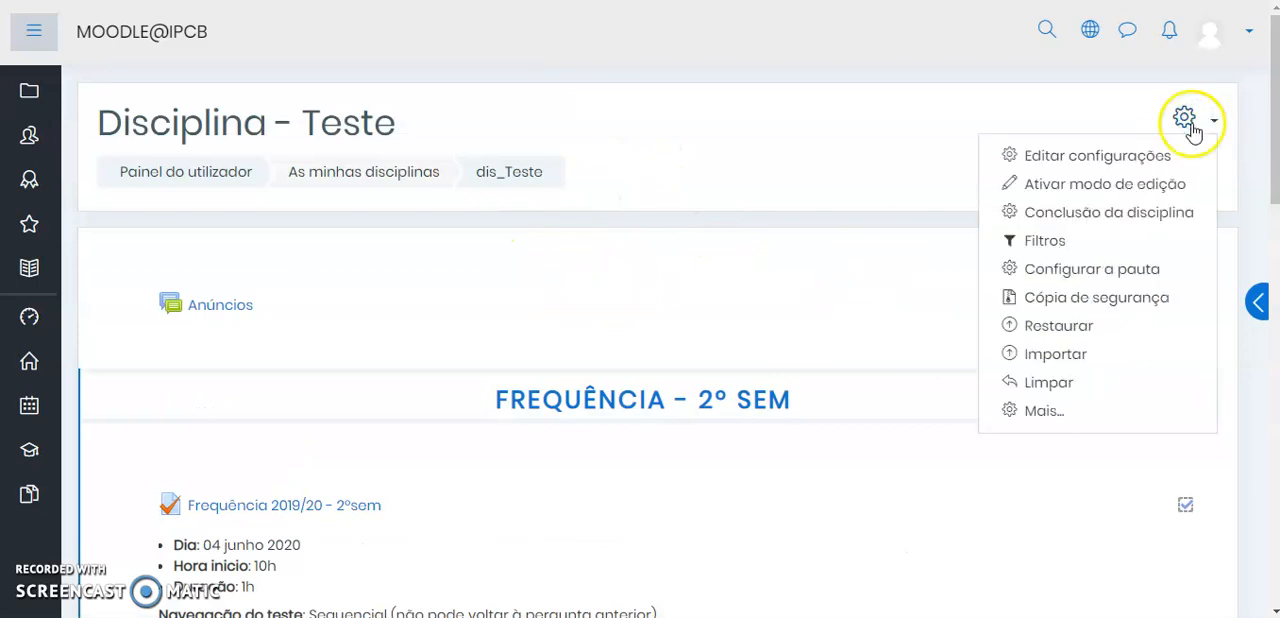
{"action": "left_click", "coordinate": [1145, 186]}
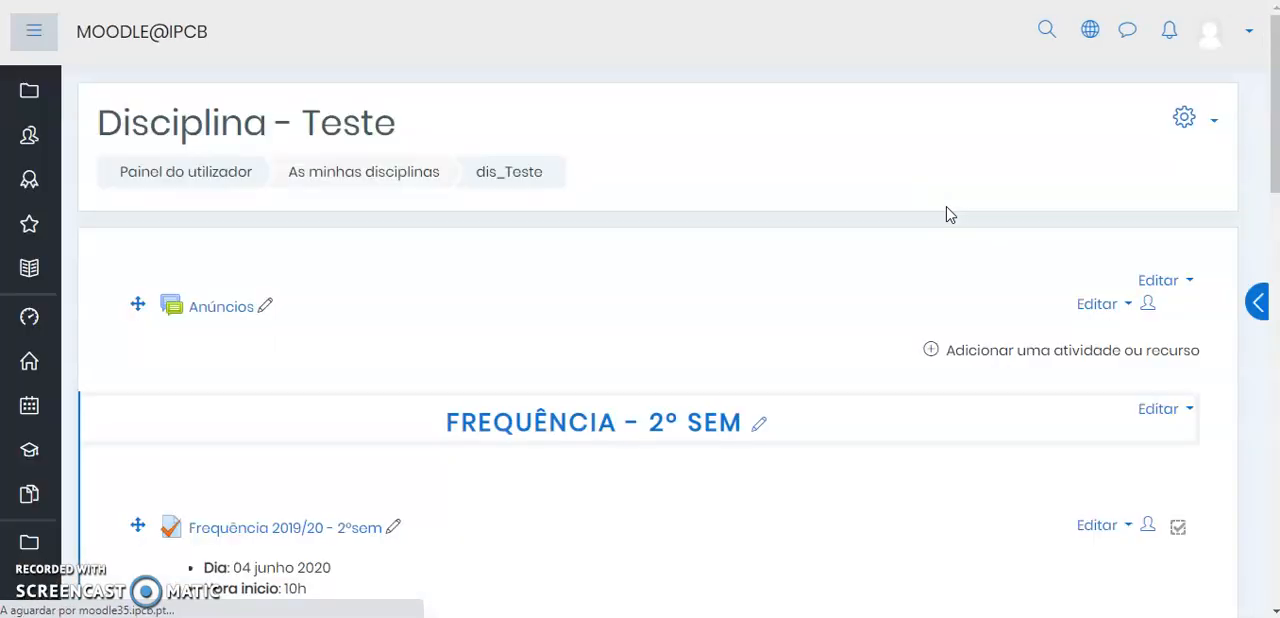
{"action": "scroll", "coordinate": [948, 207], "scroll_direction": "down", "scroll_amount": 2}
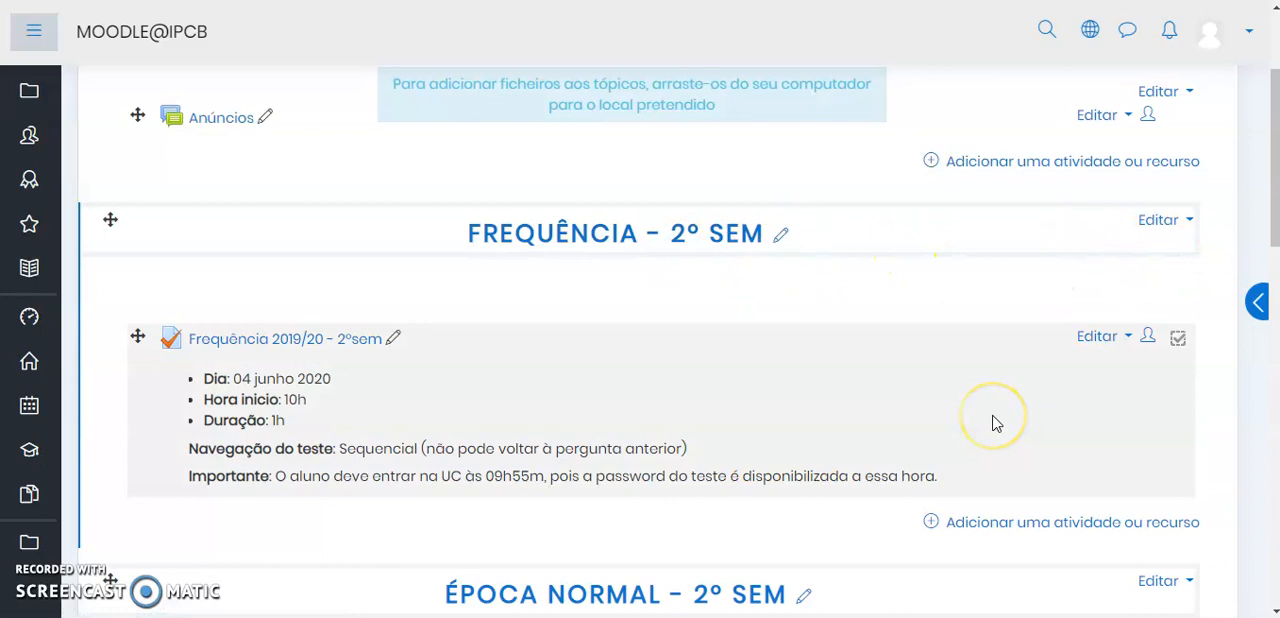
{"action": "left_click", "coordinate": [1090, 523]}
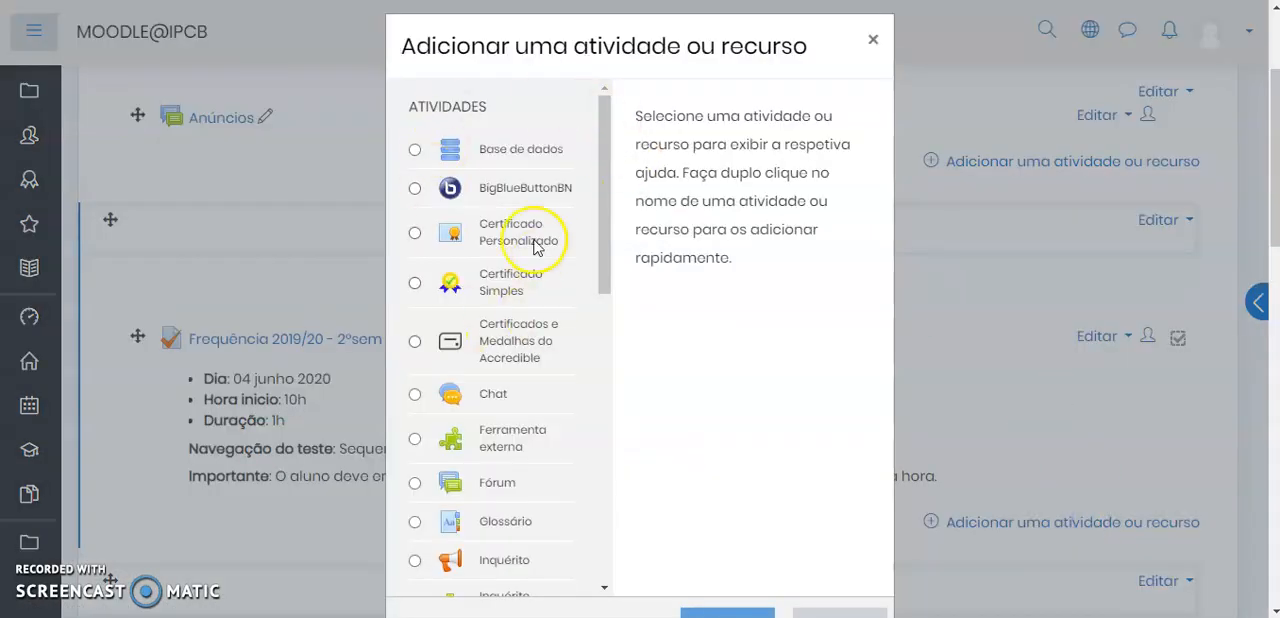
{"action": "left_click_drag", "start_coordinate": [604, 156], "coordinate": [602, 312]}
{"action": "left_click", "coordinate": [412, 419]}
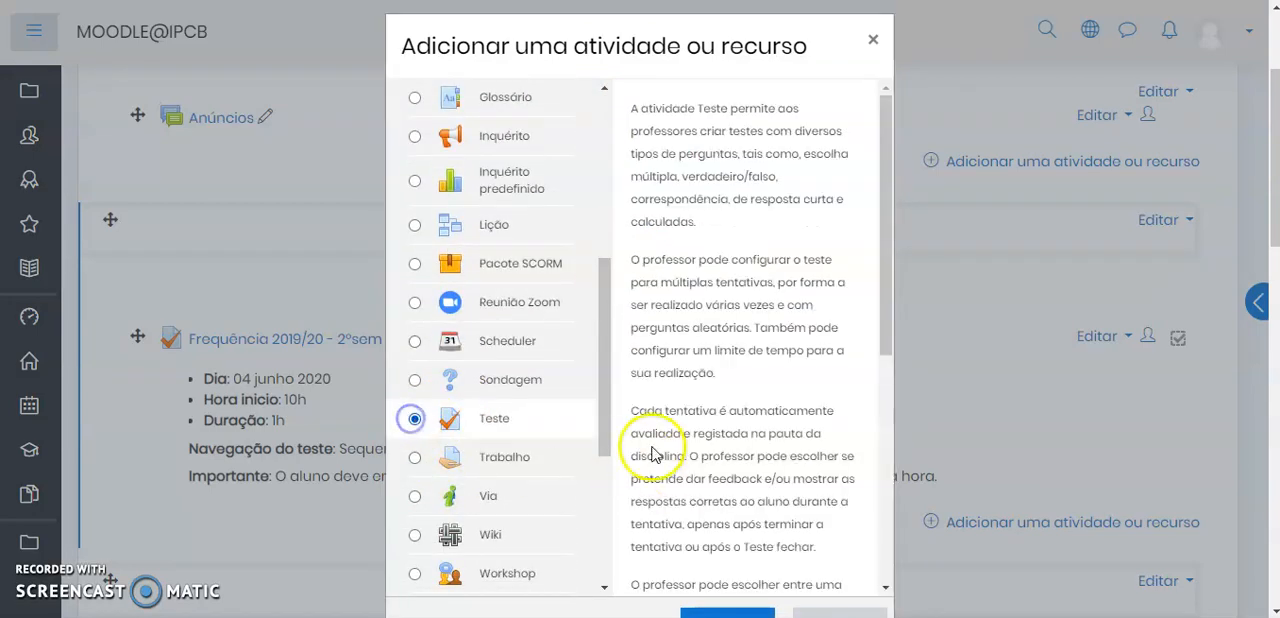
{"action": "scroll", "coordinate": [654, 452], "scroll_direction": "down", "scroll_amount": 1}
{"action": "left_click_drag", "start_coordinate": [821, 46], "coordinate": [823, 9]}
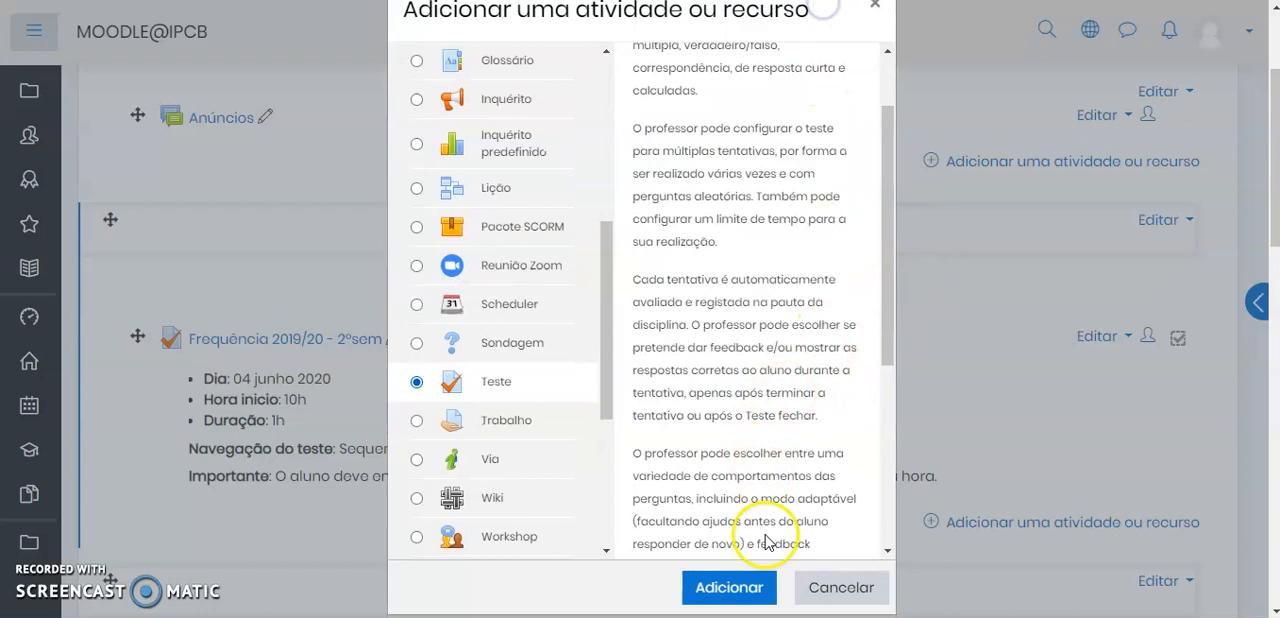
{"action": "left_click", "coordinate": [832, 592]}
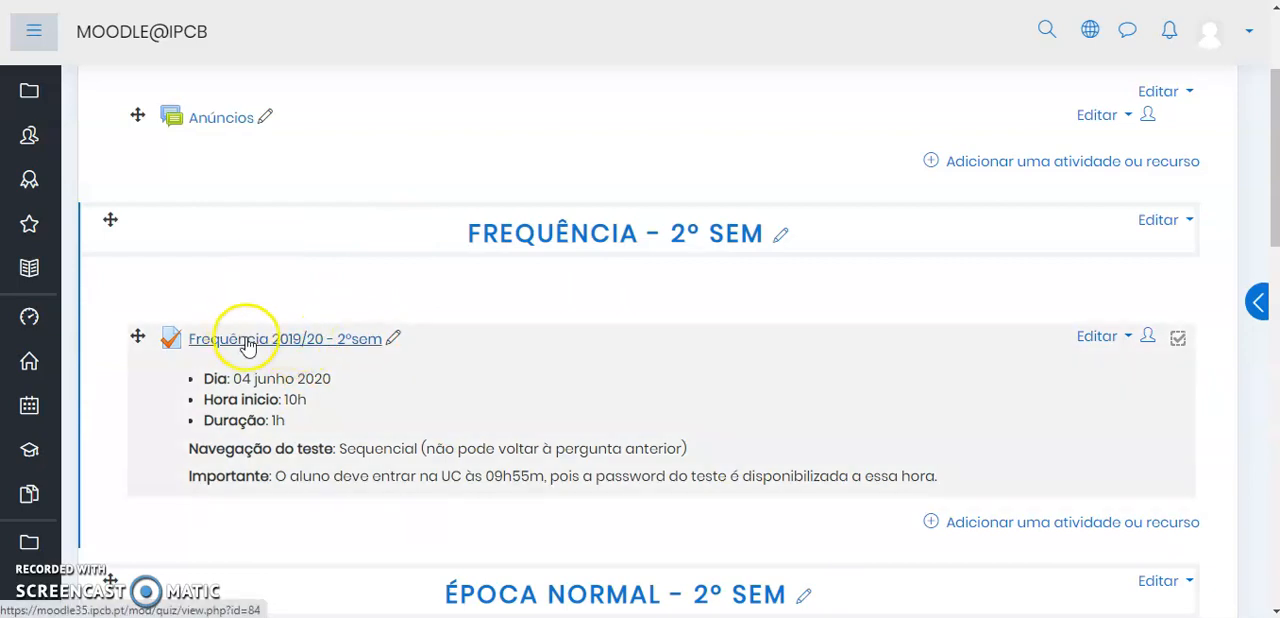
Open the settings of the quiz "Frequência 2019/20 - 2ºsem" for editing
{"action": "left_click", "coordinate": [1104, 337]}
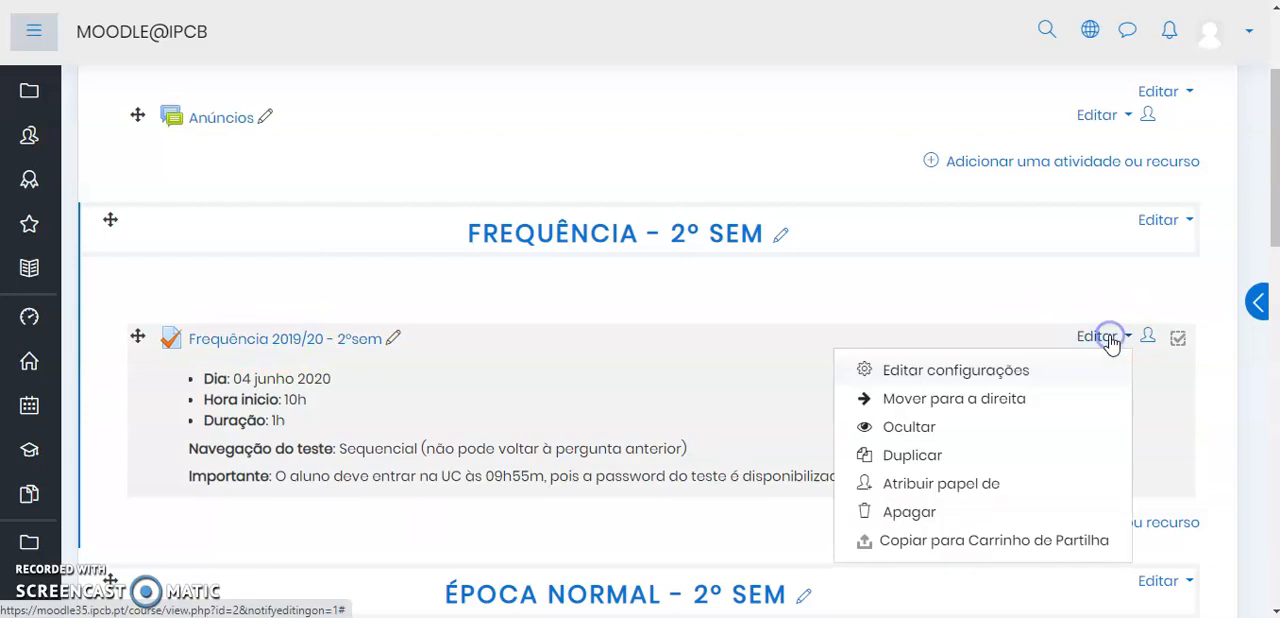
{"action": "left_click", "coordinate": [957, 371]}
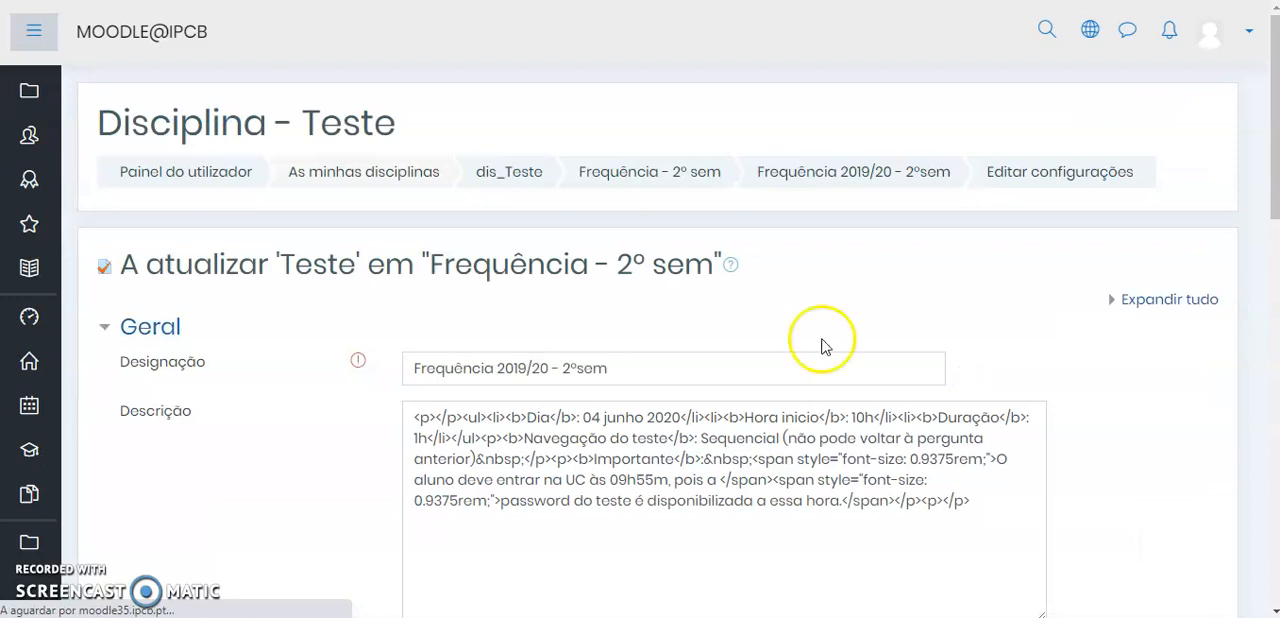
Review the quiz's name, its description and the list of available settings sections
{"action": "scroll", "coordinate": [797, 276], "scroll_direction": "down", "scroll_amount": 2}
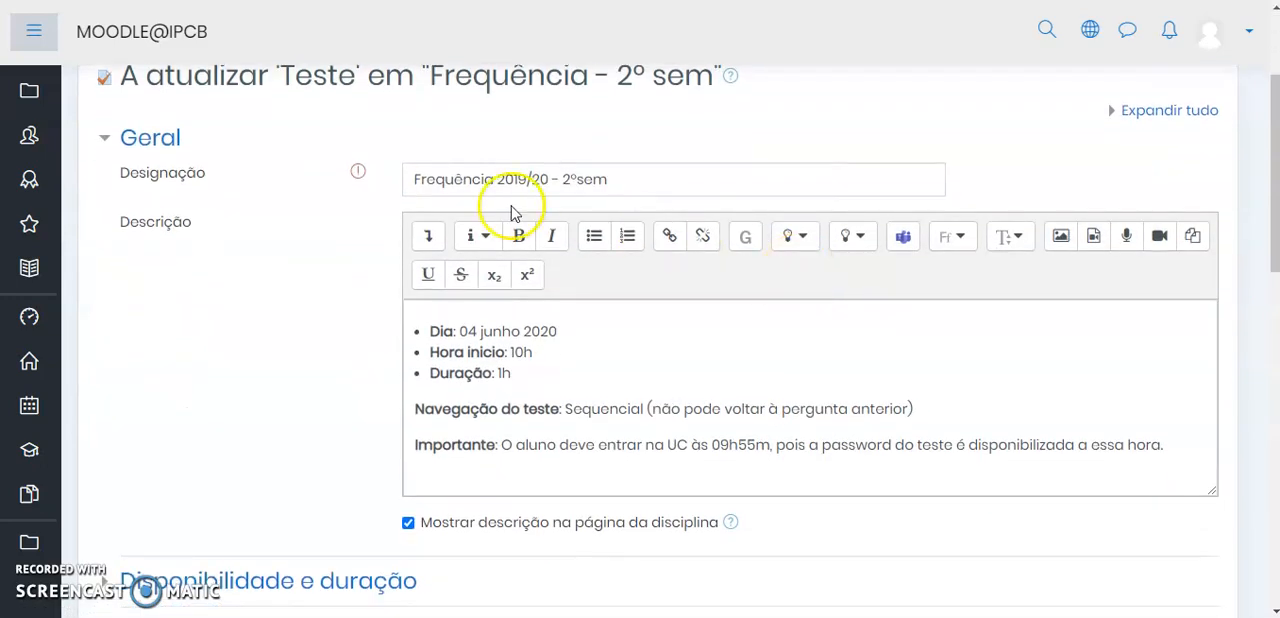
{"action": "left_click_drag", "start_coordinate": [609, 181], "coordinate": [419, 185]}
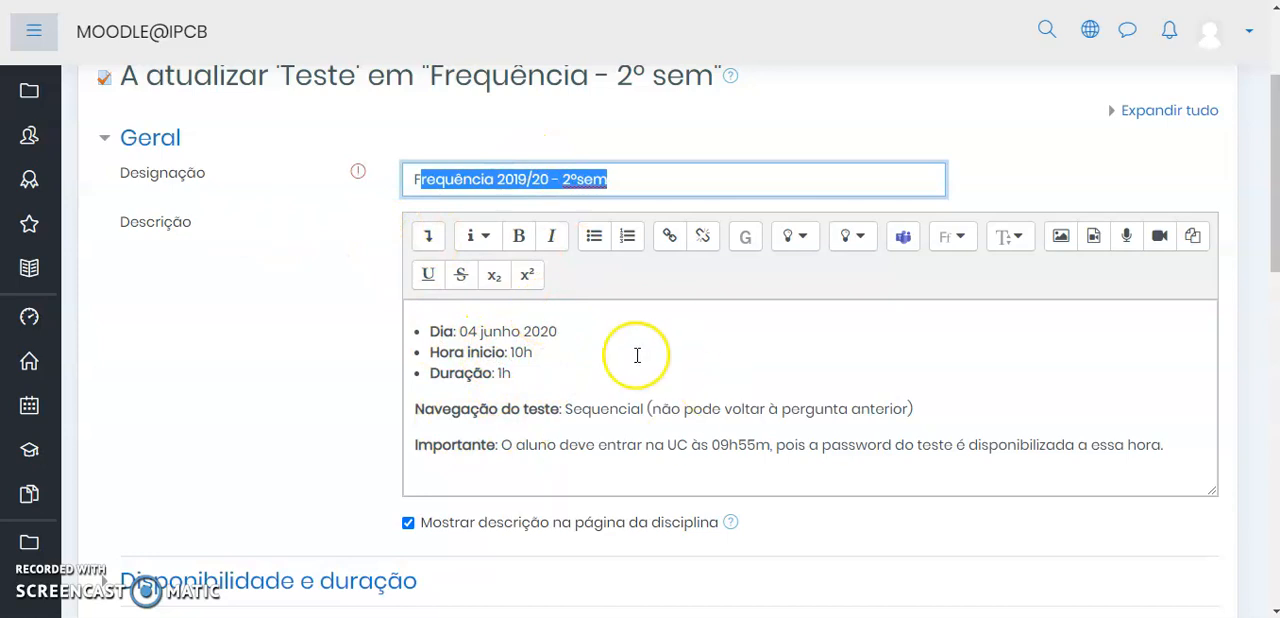
{"action": "scroll", "coordinate": [634, 354], "scroll_direction": "down", "scroll_amount": 1}
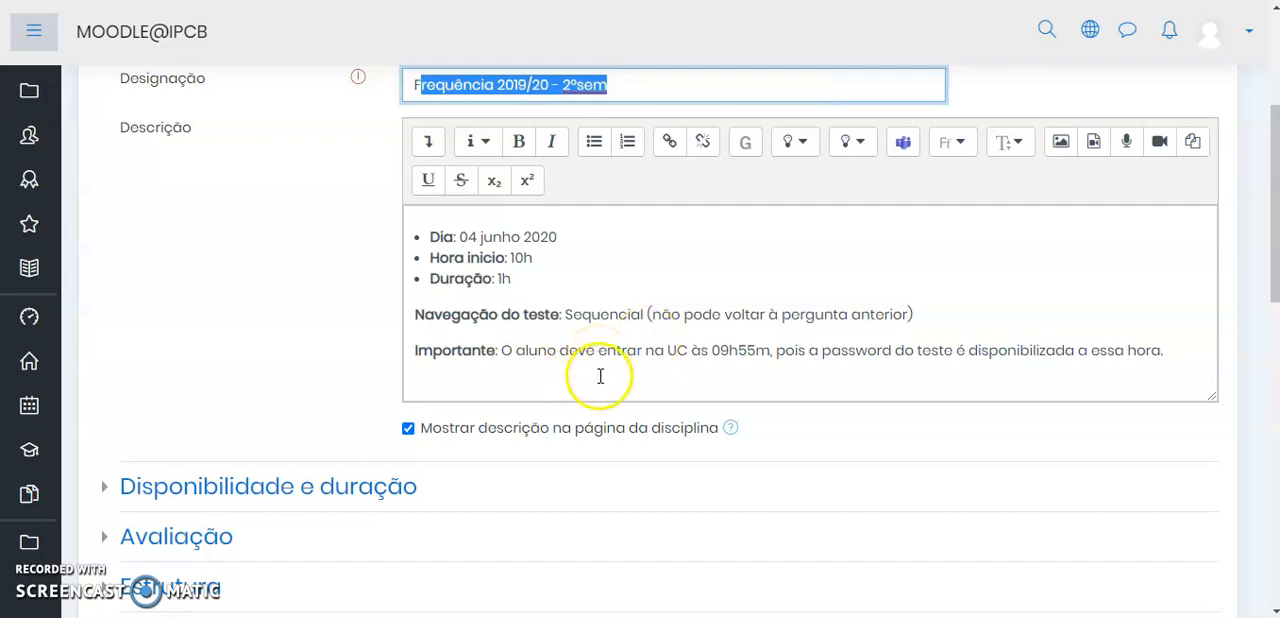
{"action": "scroll", "coordinate": [600, 376], "scroll_direction": "down", "scroll_amount": 1}
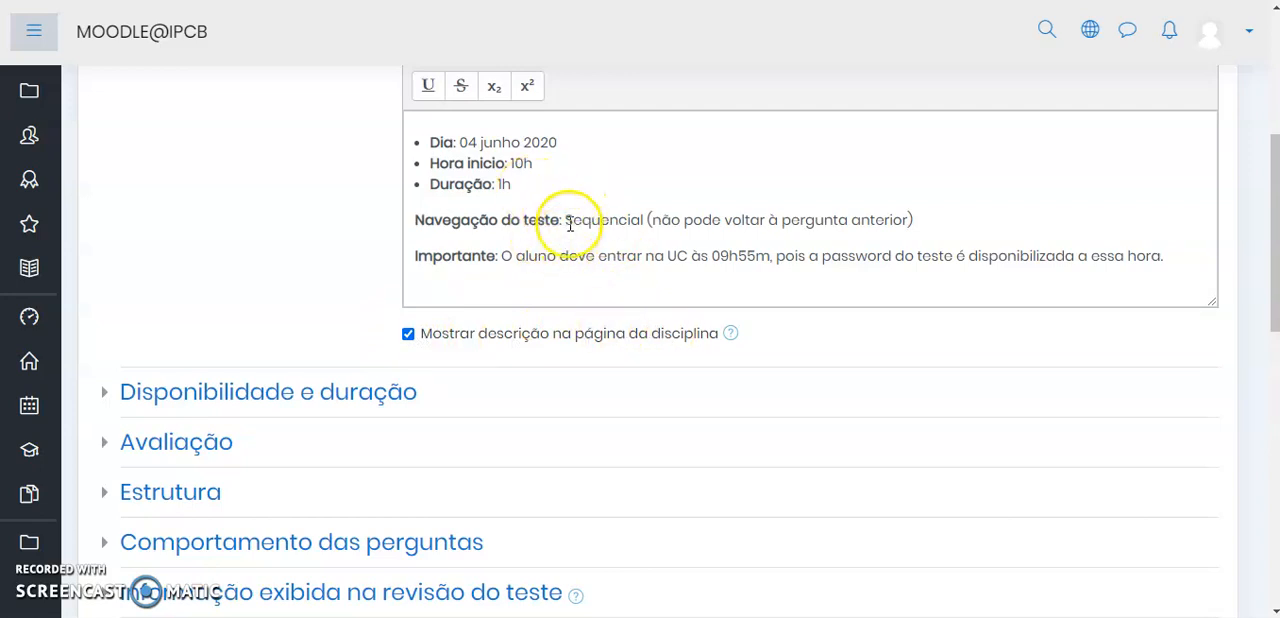
{"action": "scroll", "coordinate": [223, 297], "scroll_direction": "down", "scroll_amount": 2}
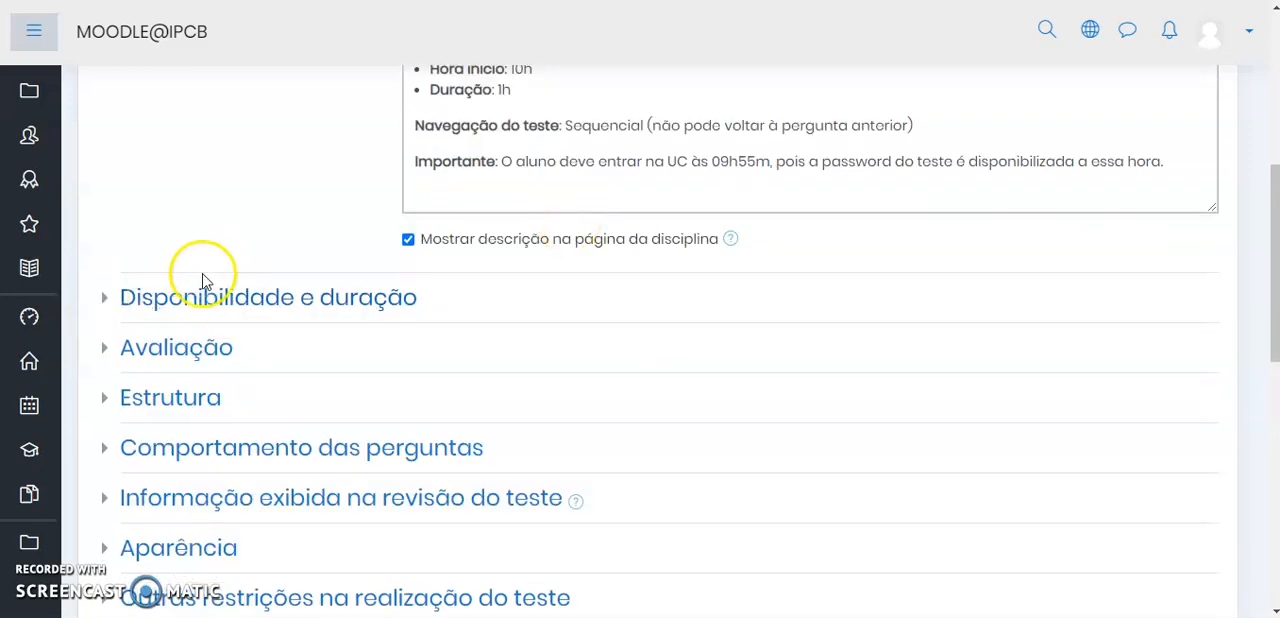
{"action": "scroll", "coordinate": [215, 270], "scroll_direction": "down", "scroll_amount": 3}
{"action": "scroll", "coordinate": [223, 250], "scroll_direction": "down", "scroll_amount": 3}
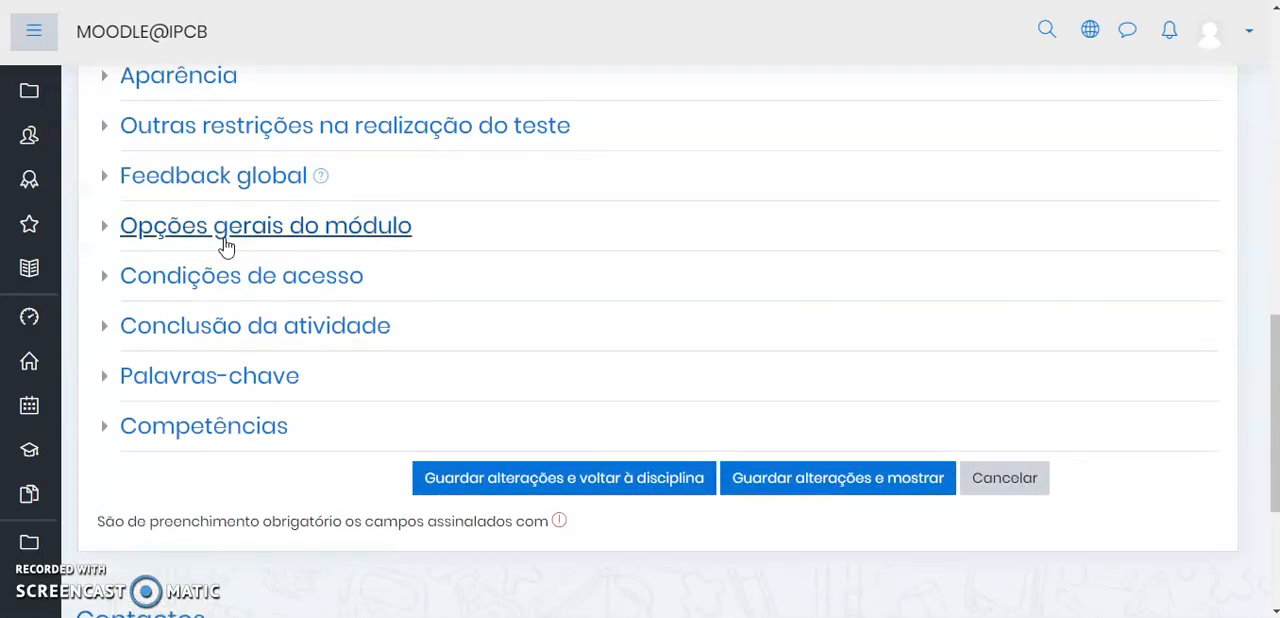
{"action": "scroll", "coordinate": [224, 247], "scroll_direction": "up", "scroll_amount": 4}
{"action": "scroll", "coordinate": [224, 247], "scroll_direction": "up", "scroll_amount": 2}
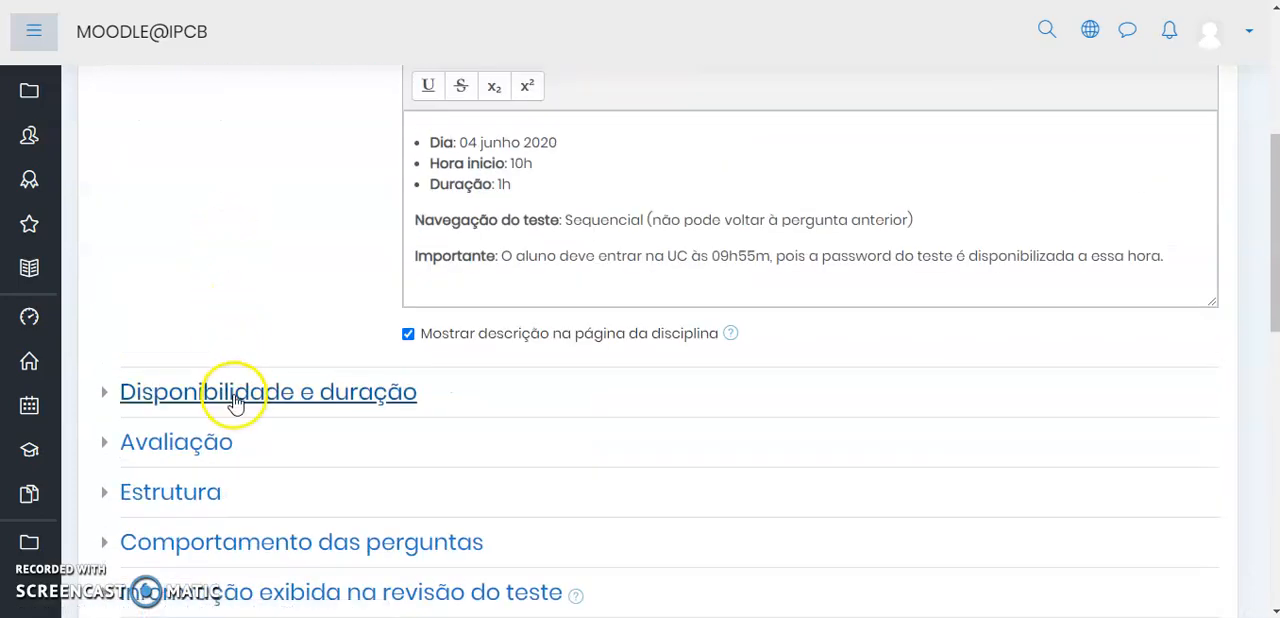
Expand the Disponibilidade e duração section and set the quiz's closing time to 11:10
{"action": "left_click", "coordinate": [234, 392]}
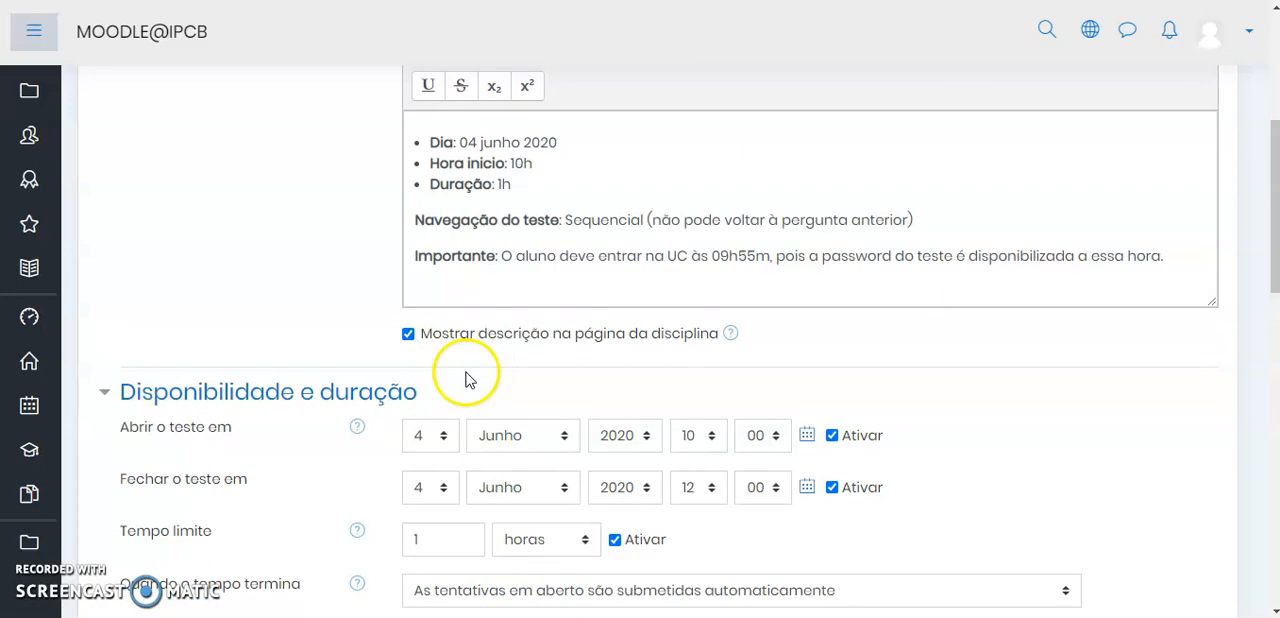
{"action": "scroll", "coordinate": [467, 378], "scroll_direction": "down", "scroll_amount": 1}
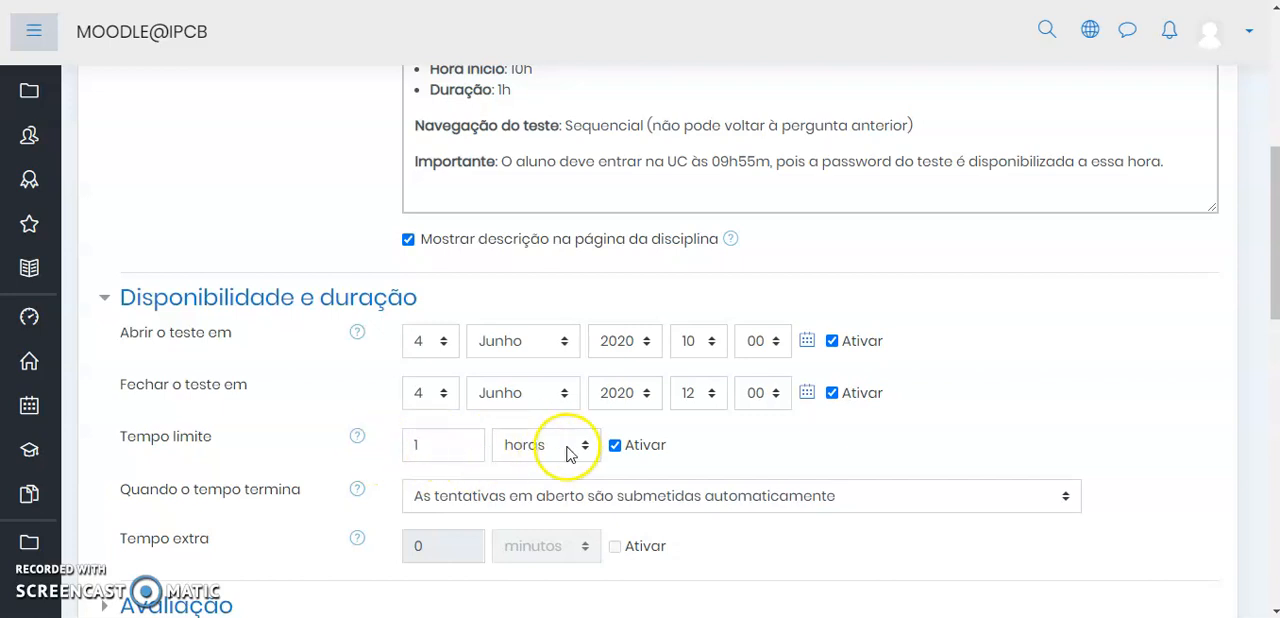
{"action": "left_click", "coordinate": [694, 394]}
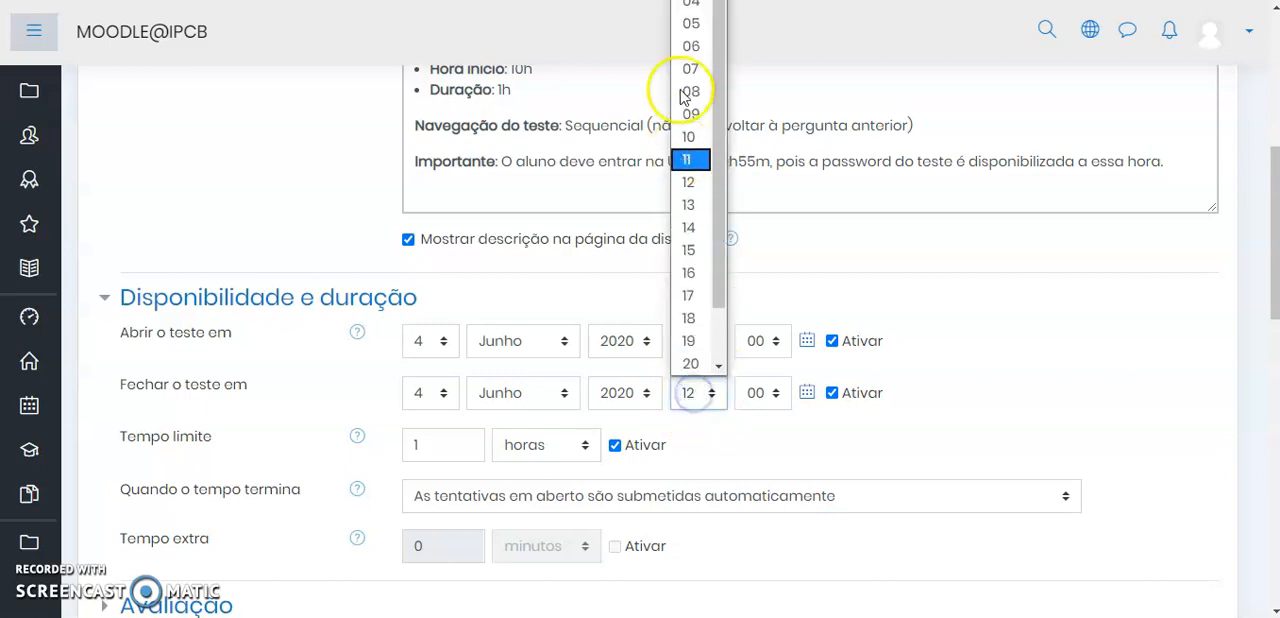
{"action": "left_click", "coordinate": [690, 158]}
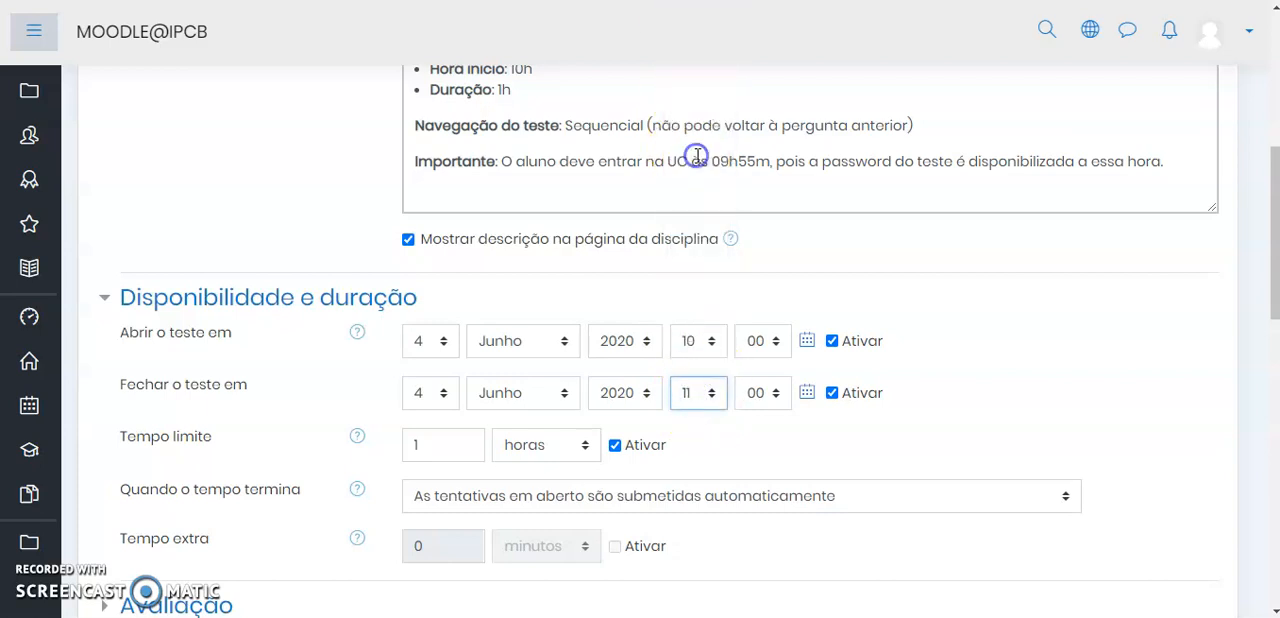
{"action": "left_click", "coordinate": [762, 403]}
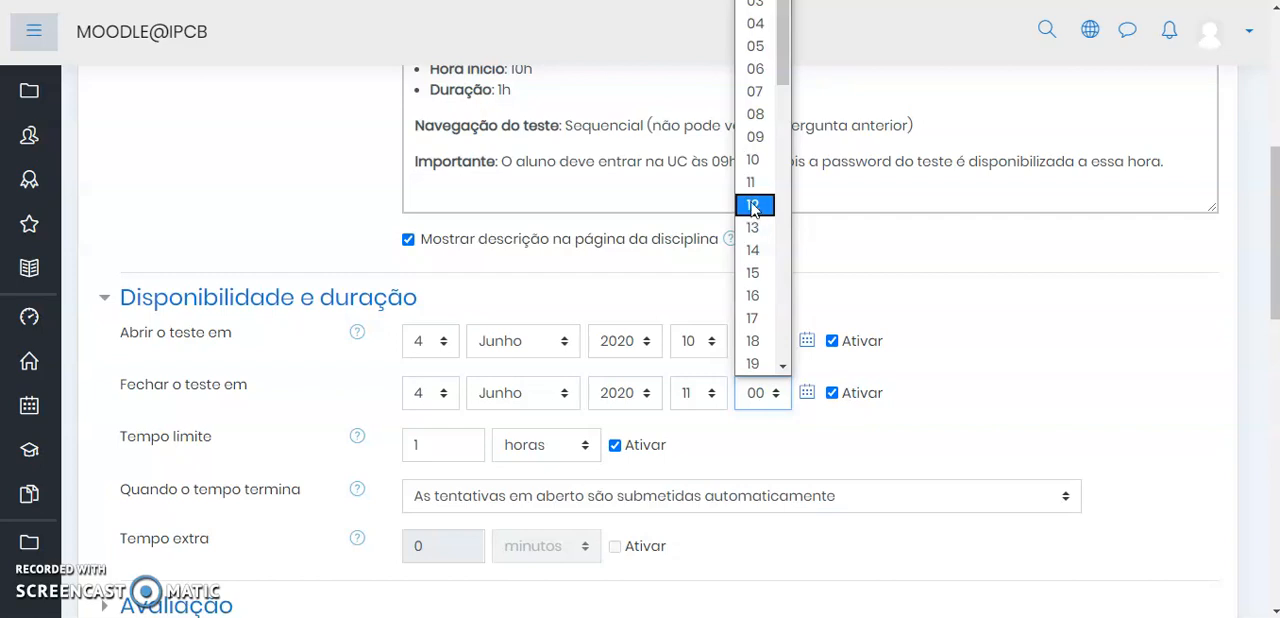
{"action": "left_click", "coordinate": [756, 166]}
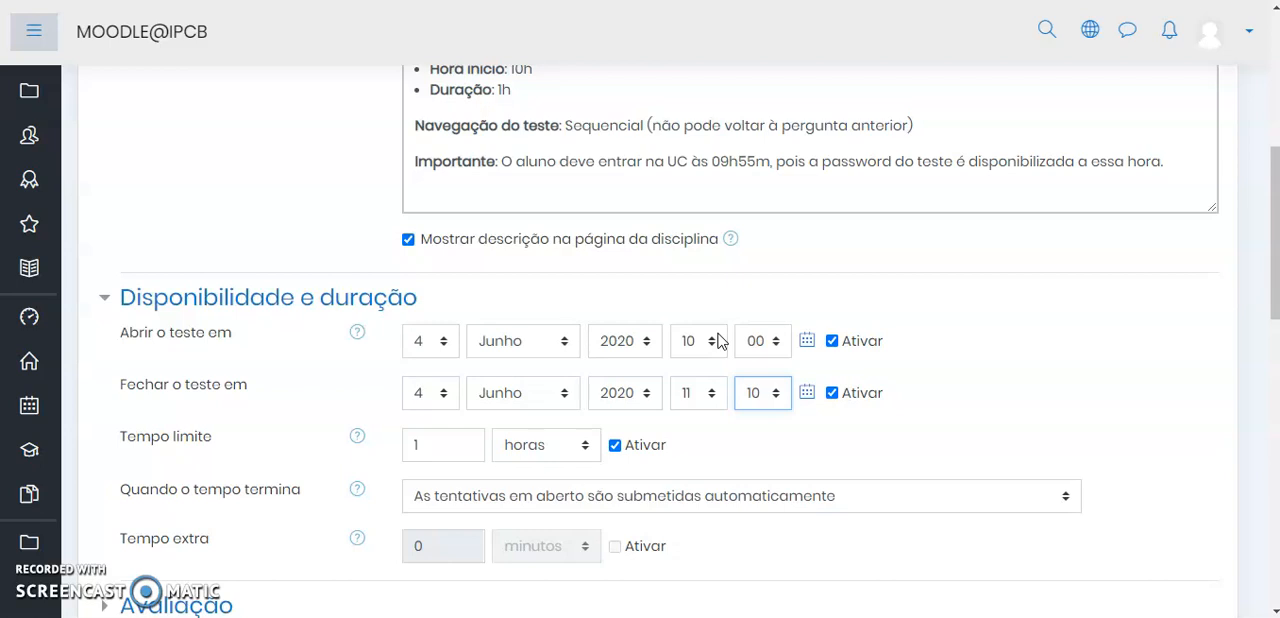
{"action": "left_click", "coordinate": [898, 388]}
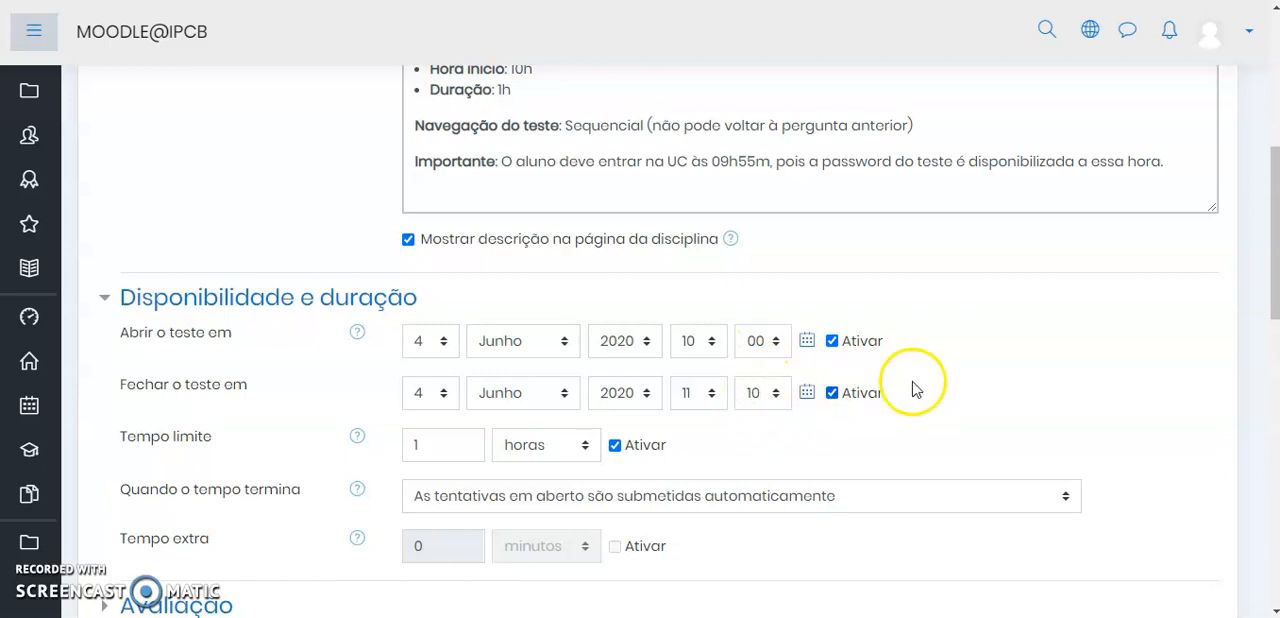
Choose "As tentativas em aberto são submetidas automaticamente" for when the quiz time runs out
{"action": "scroll", "coordinate": [963, 372], "scroll_direction": "down", "scroll_amount": 2}
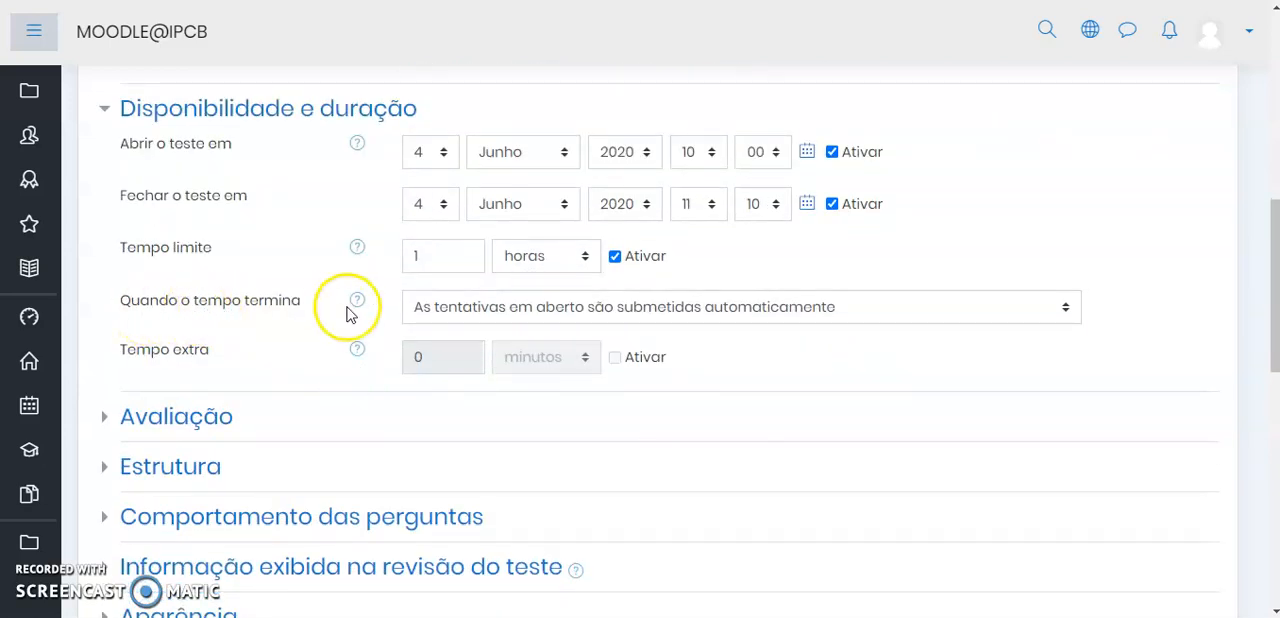
{"action": "left_click", "coordinate": [650, 318]}
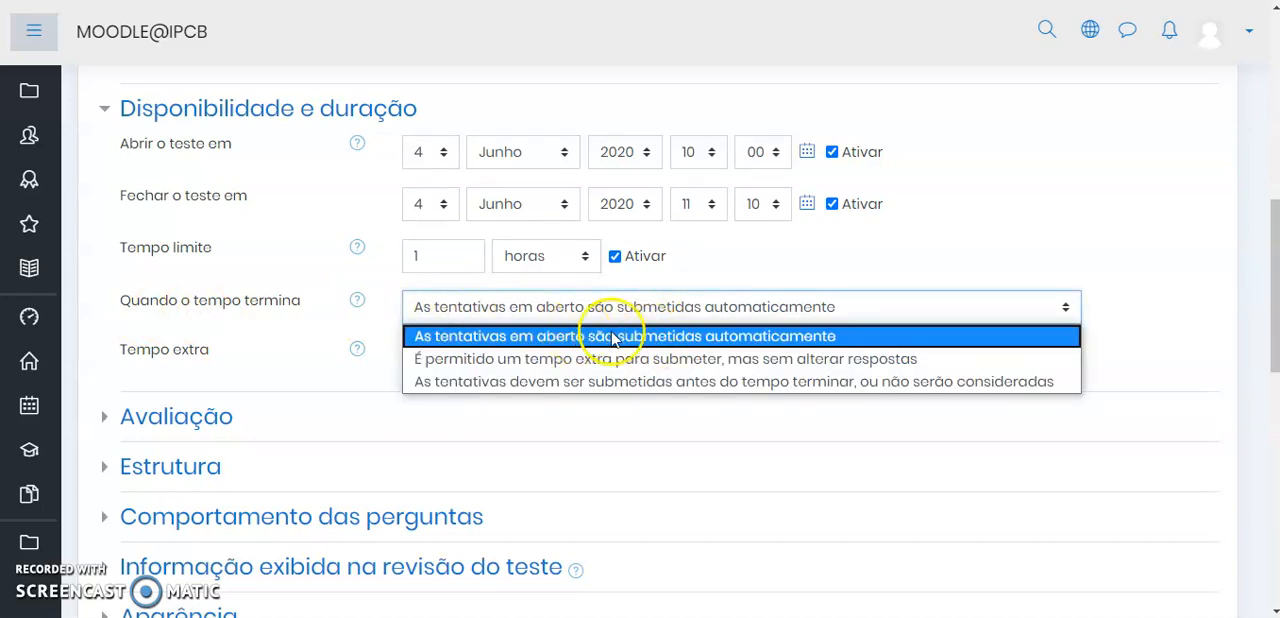
{"action": "left_click", "coordinate": [572, 338]}
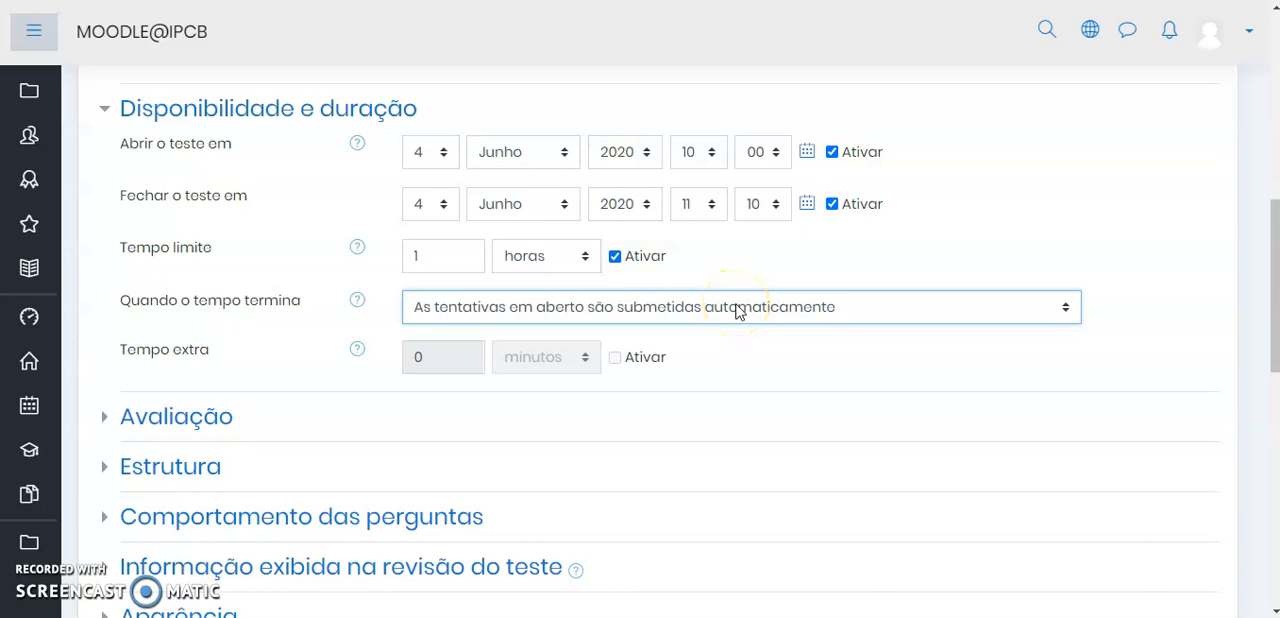
Expand the Avaliação section and set the passing grade (Nota de aprovação) to 9.50
{"action": "scroll", "coordinate": [737, 312], "scroll_direction": "down", "scroll_amount": 1}
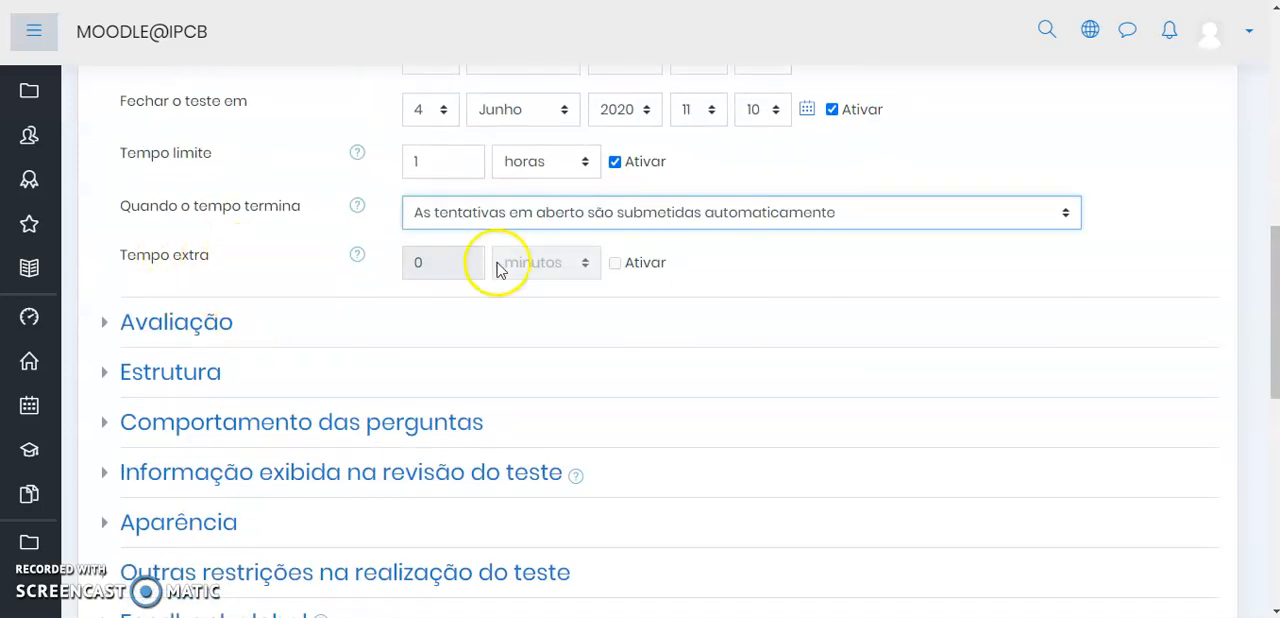
{"action": "left_click", "coordinate": [165, 325]}
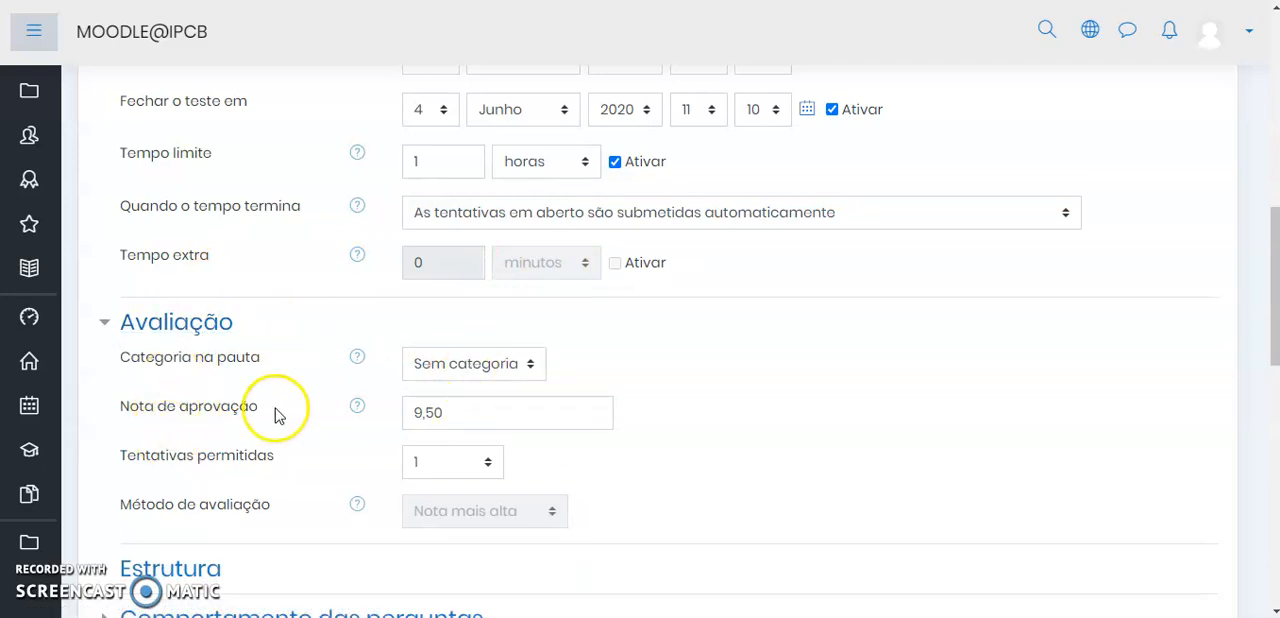
{"action": "scroll", "coordinate": [280, 412], "scroll_direction": "down", "scroll_amount": 1}
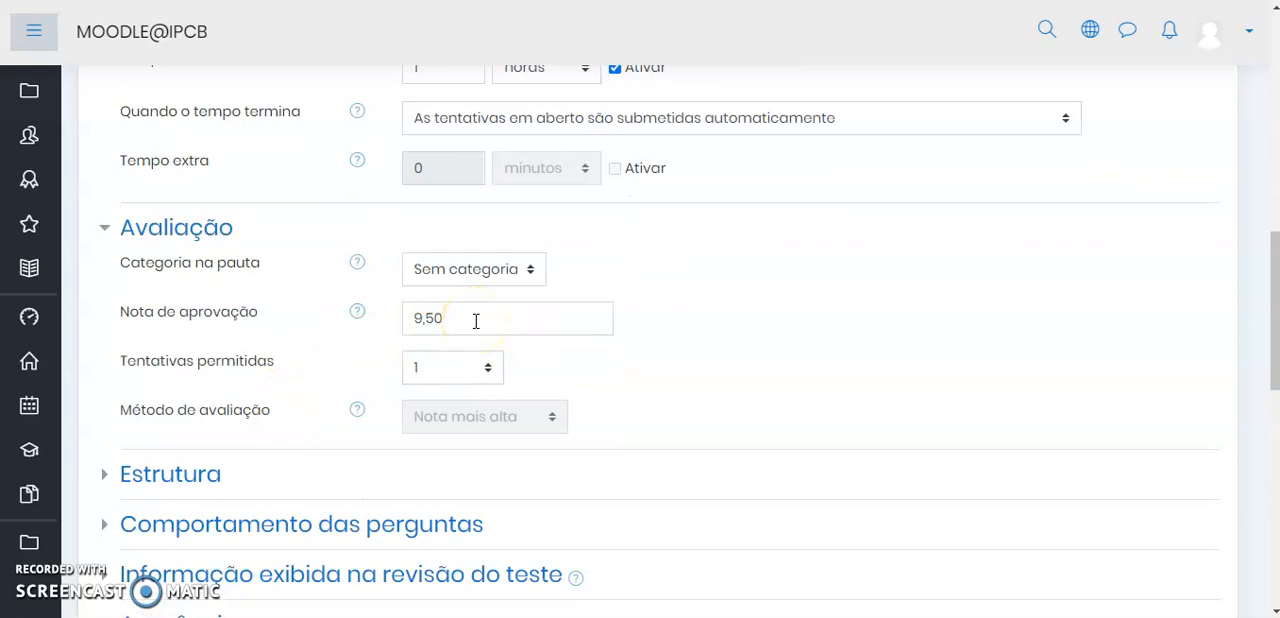
{"action": "double_click", "coordinate": [486, 318]}
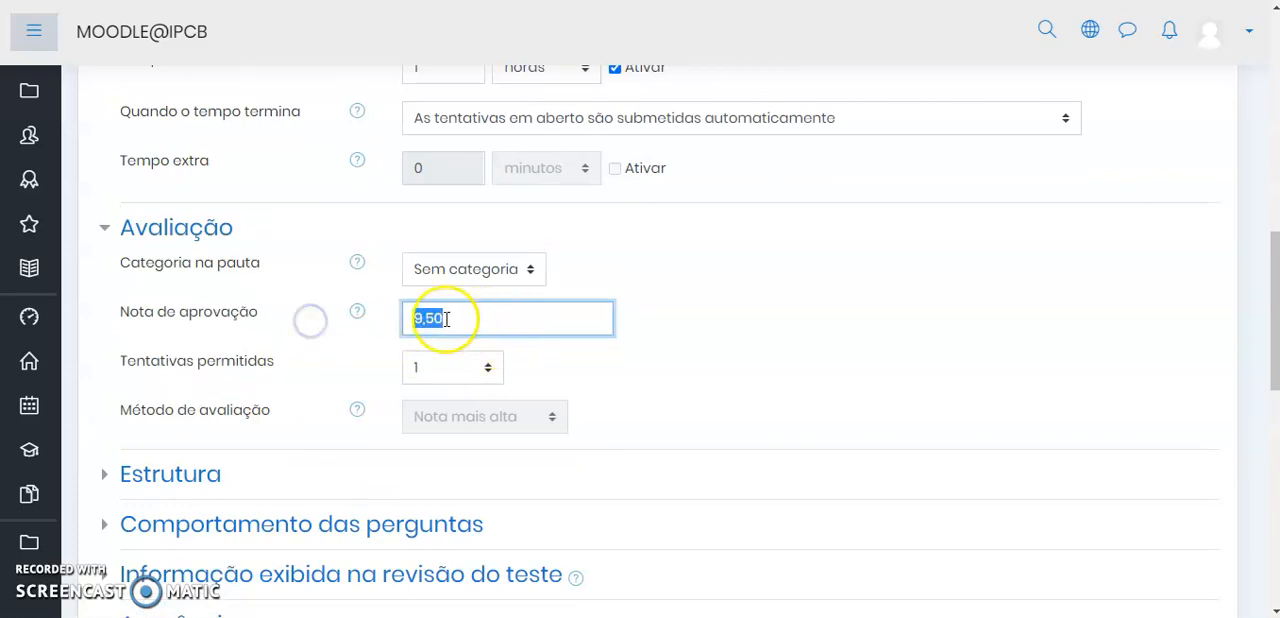
{"action": "double_click", "coordinate": [505, 317]}
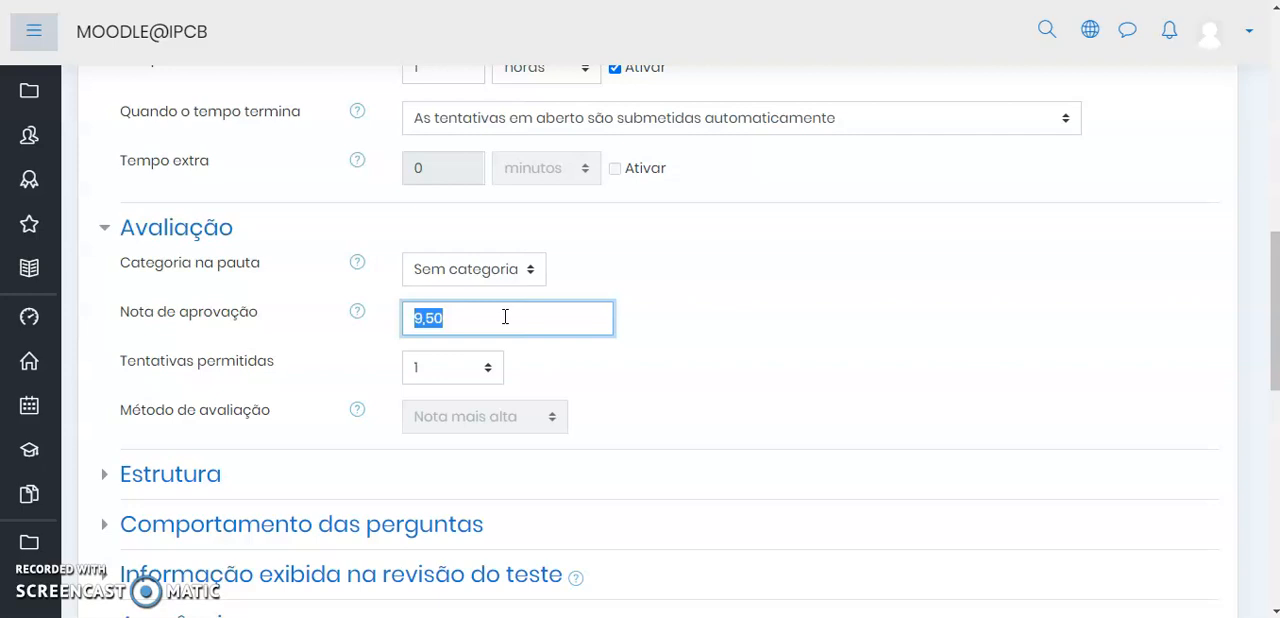
{"action": "type", "text": "9"}
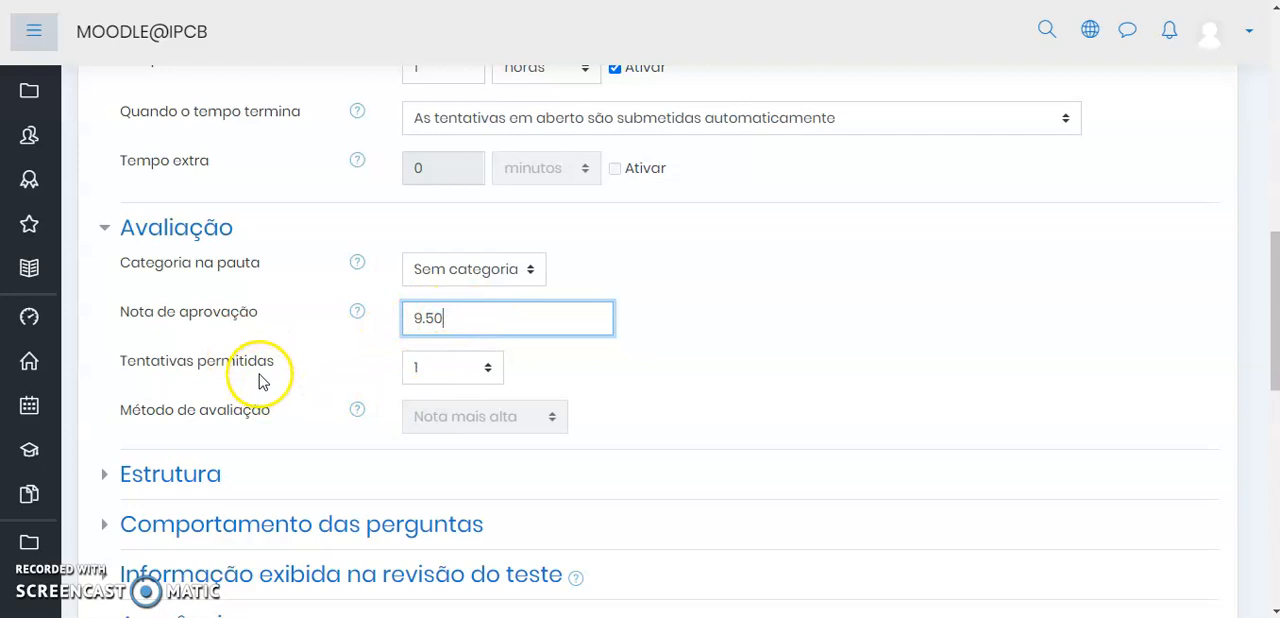
Choose 1 as the number of allowed attempts (Tentativas permitidas)
{"action": "left_click", "coordinate": [434, 370]}
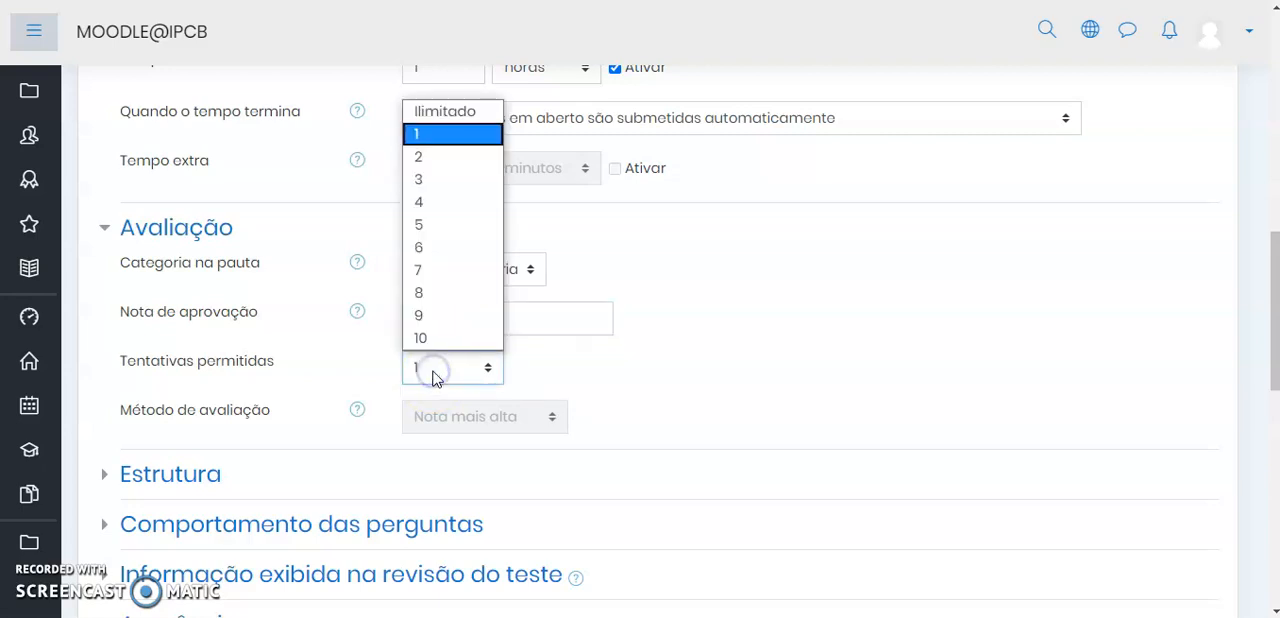
{"action": "left_click", "coordinate": [434, 370]}
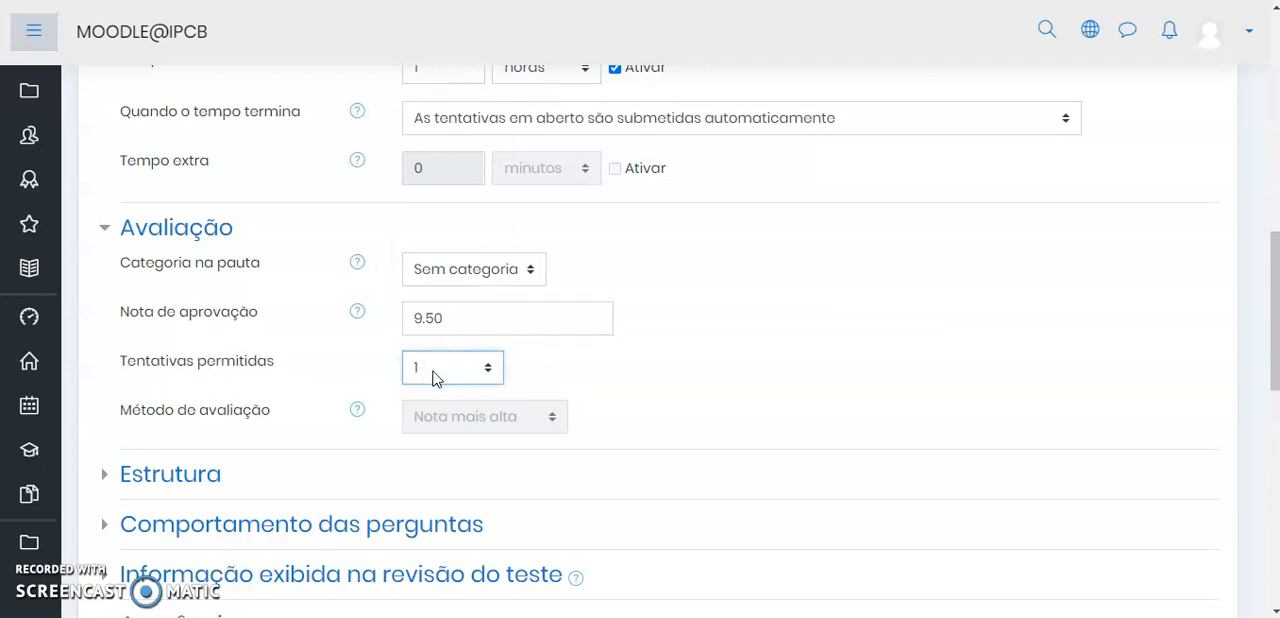
{"action": "left_click", "coordinate": [434, 370]}
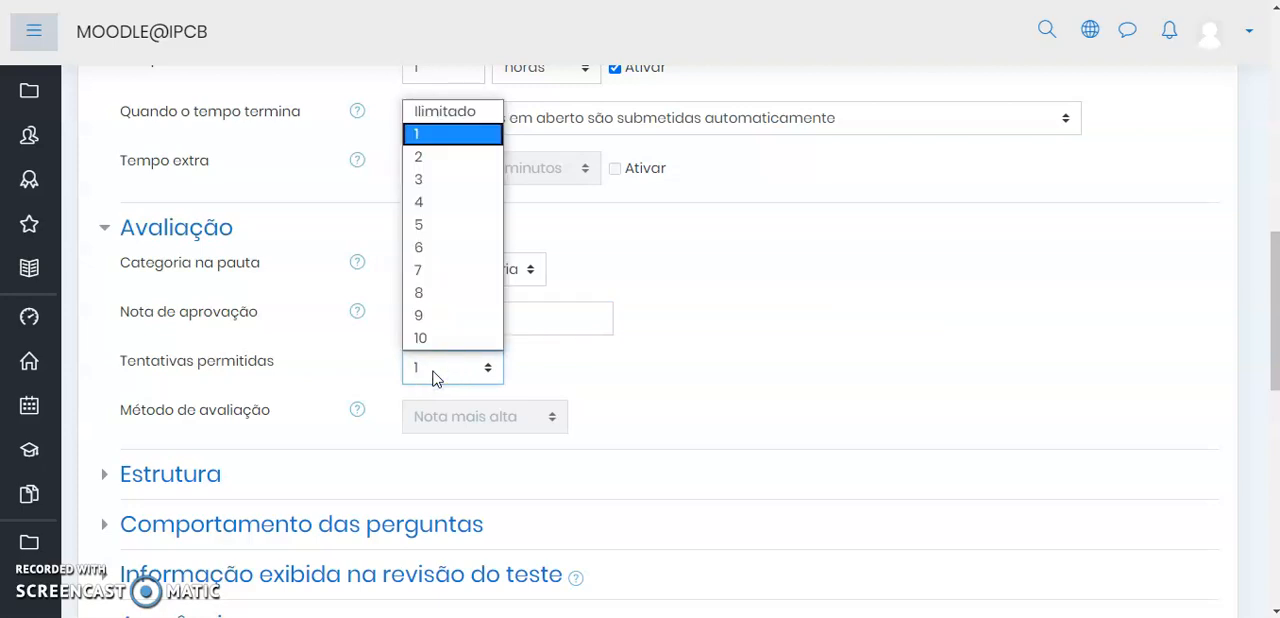
{"action": "left_click", "coordinate": [434, 372]}
{"action": "left_click", "coordinate": [434, 372]}
{"action": "left_click", "coordinate": [442, 133]}
Expand the Estrutura section and collapse the Avaliação section
{"action": "scroll", "coordinate": [700, 410], "scroll_direction": "down", "scroll_amount": 1}
{"action": "left_click", "coordinate": [180, 381]}
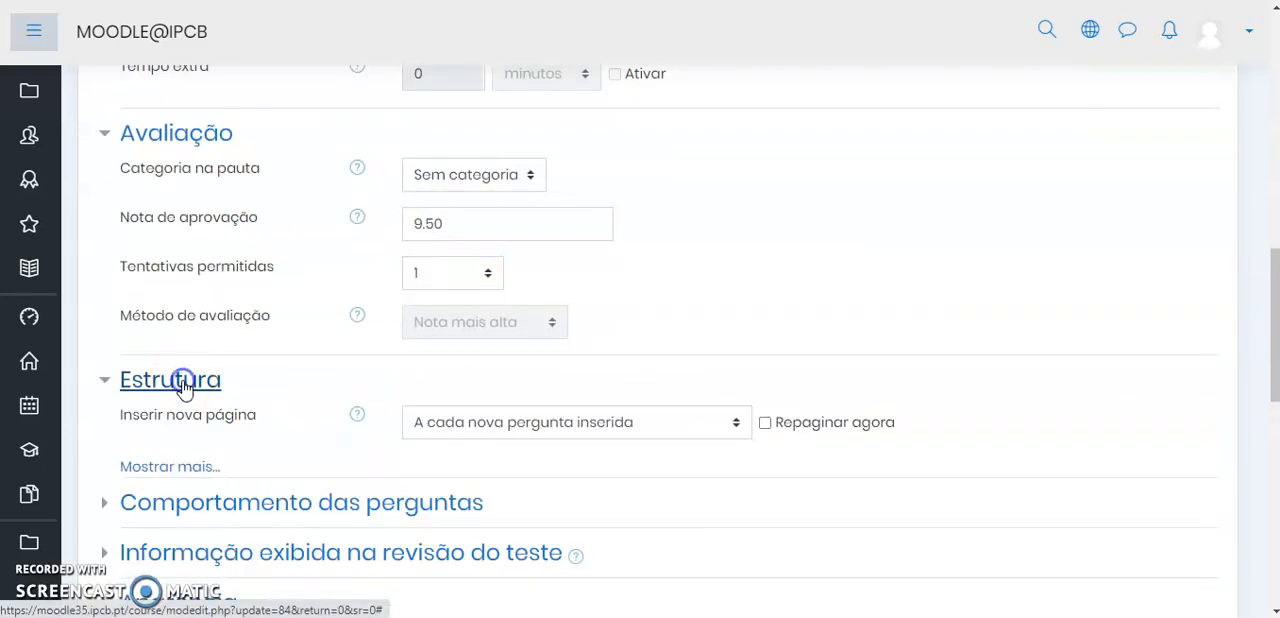
{"action": "left_click", "coordinate": [150, 137]}
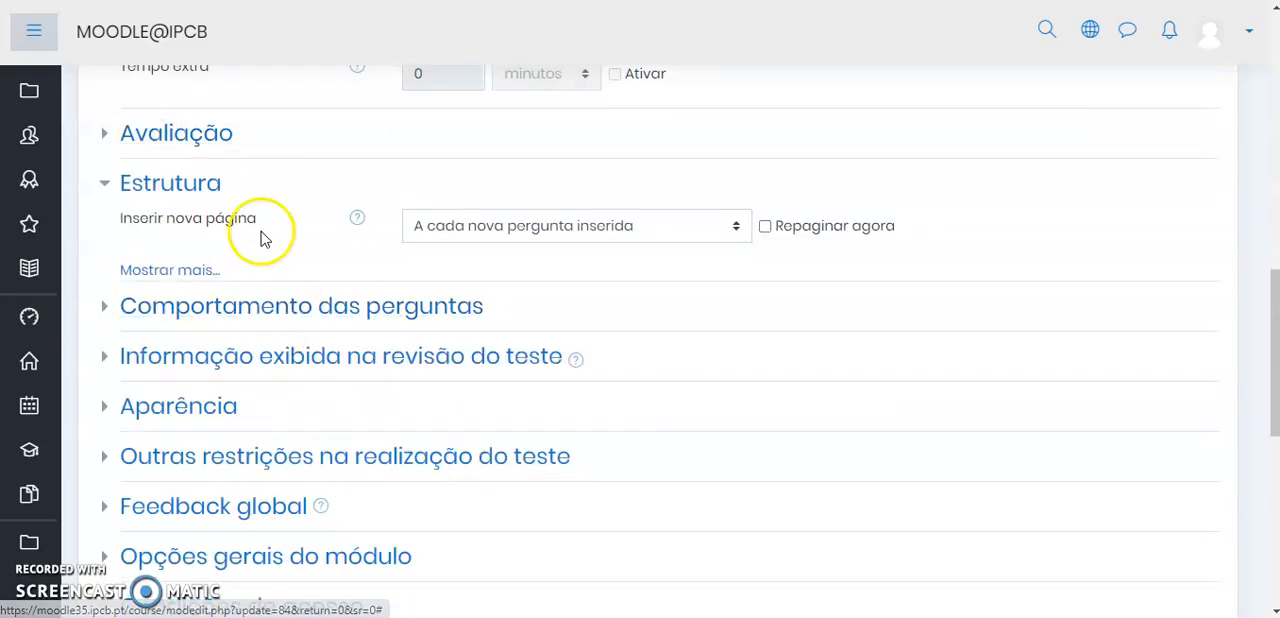
Show all Estrutura options, keeping Inserir nova página at "A cada nova pergunta inserida" and Método de navegação at "Sequencial"
{"action": "left_click", "coordinate": [184, 268]}
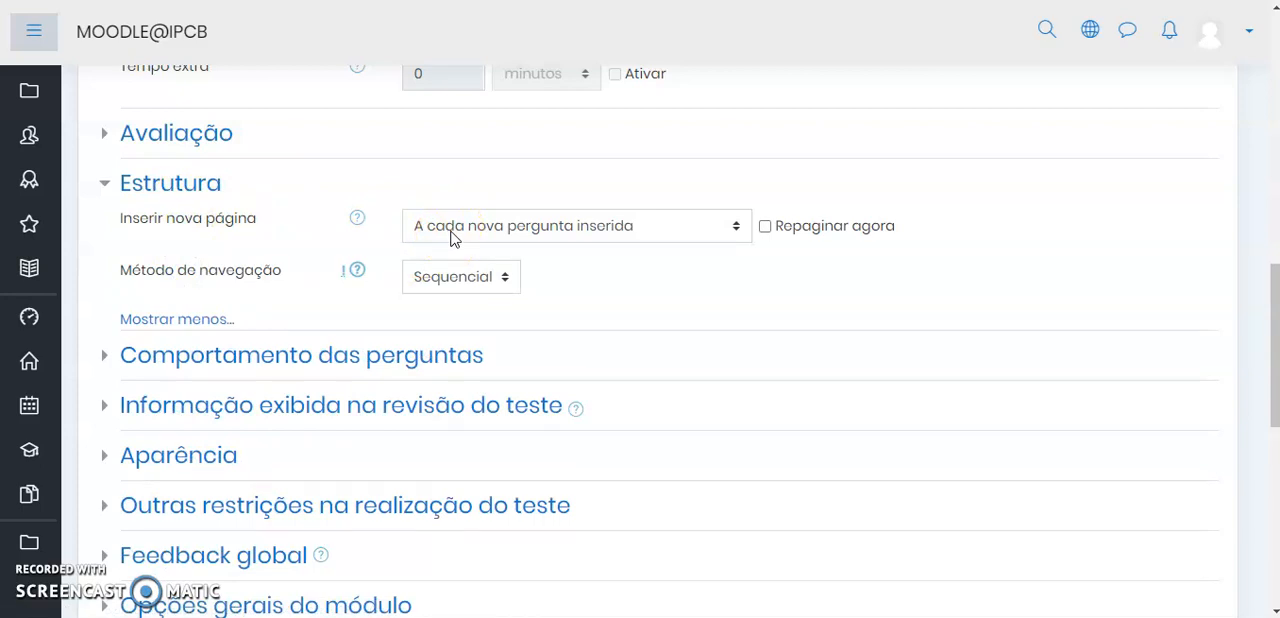
{"action": "left_click", "coordinate": [566, 228]}
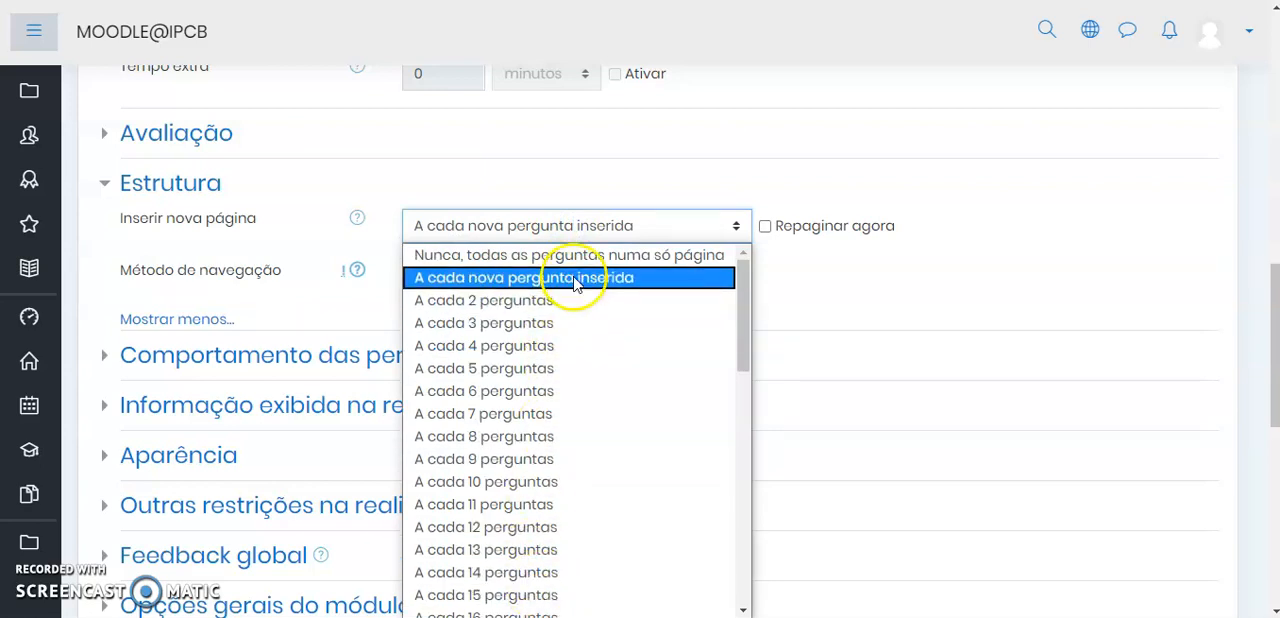
{"action": "left_click", "coordinate": [575, 278]}
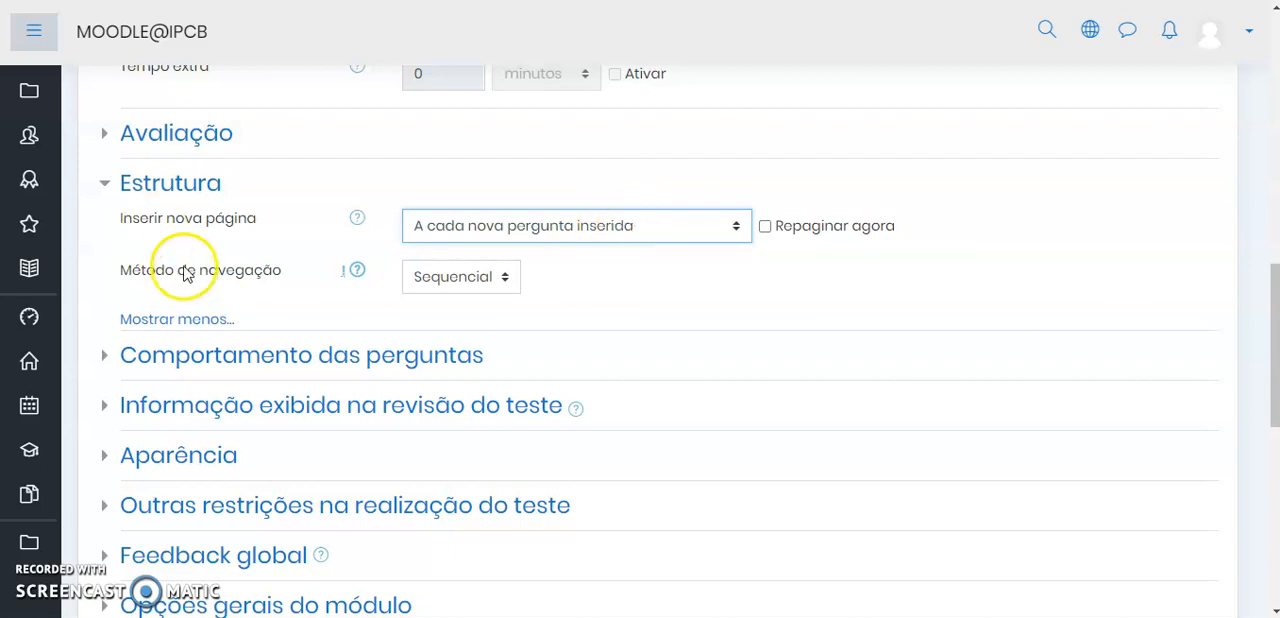
{"action": "left_click", "coordinate": [457, 279]}
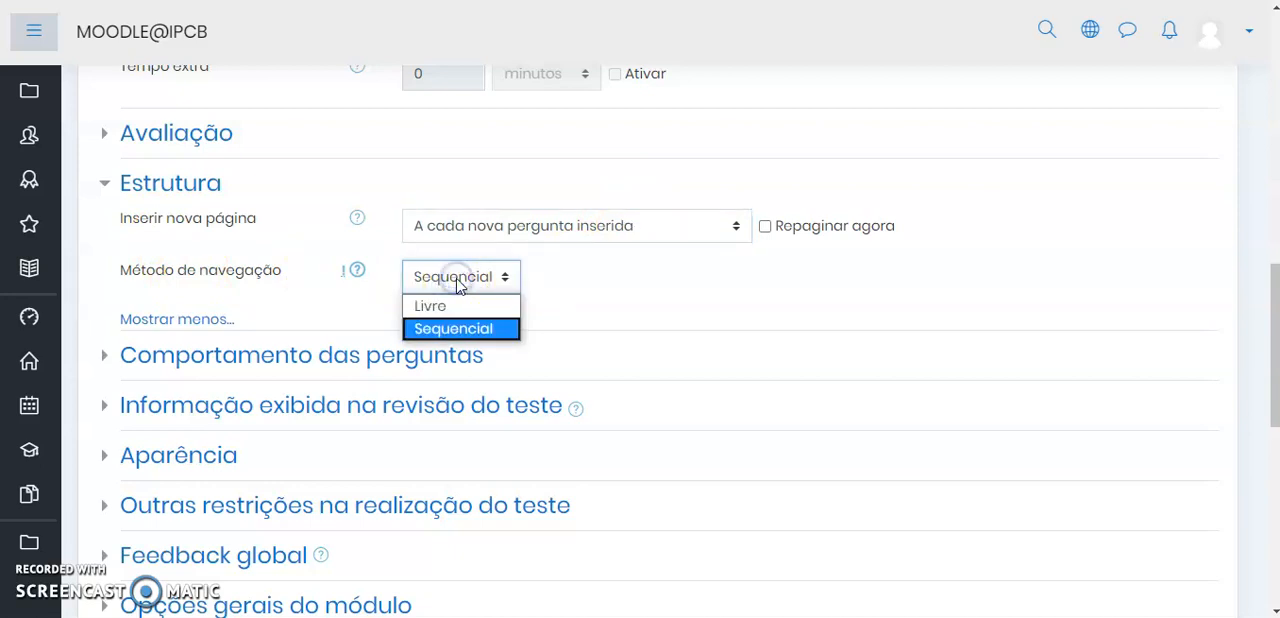
{"action": "left_click", "coordinate": [459, 284]}
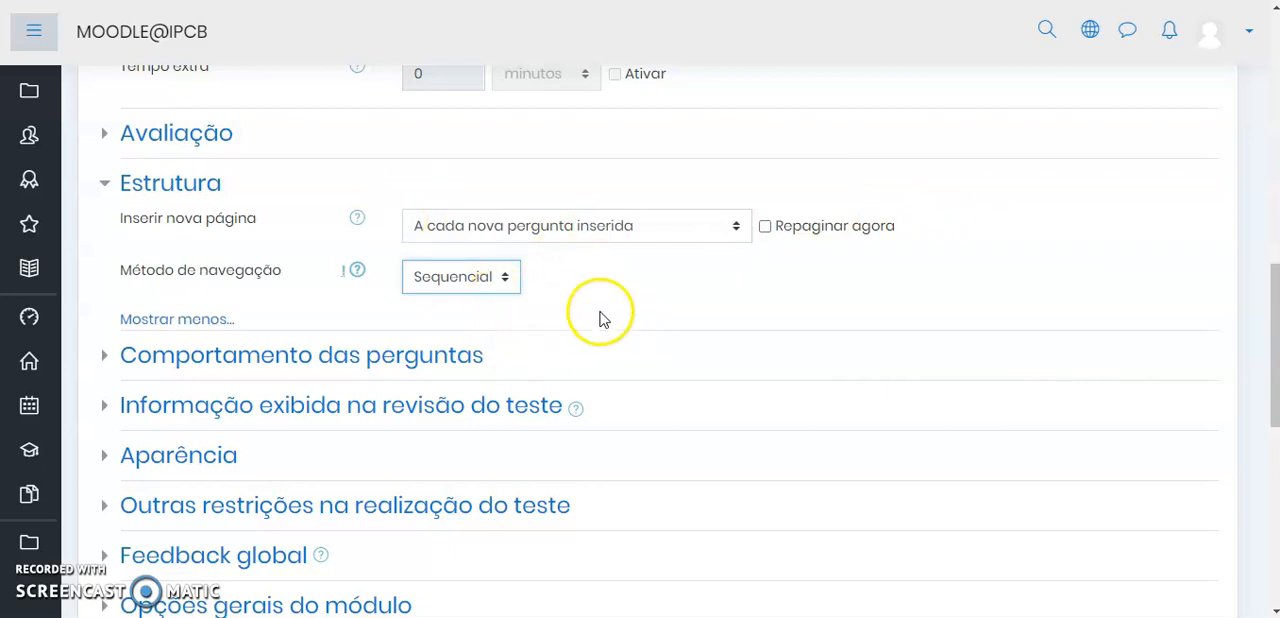
Expand the Comportamento das perguntas section and read the help for Modo de comportamento das perguntas
{"action": "scroll", "coordinate": [520, 330], "scroll_direction": "down", "scroll_amount": 3}
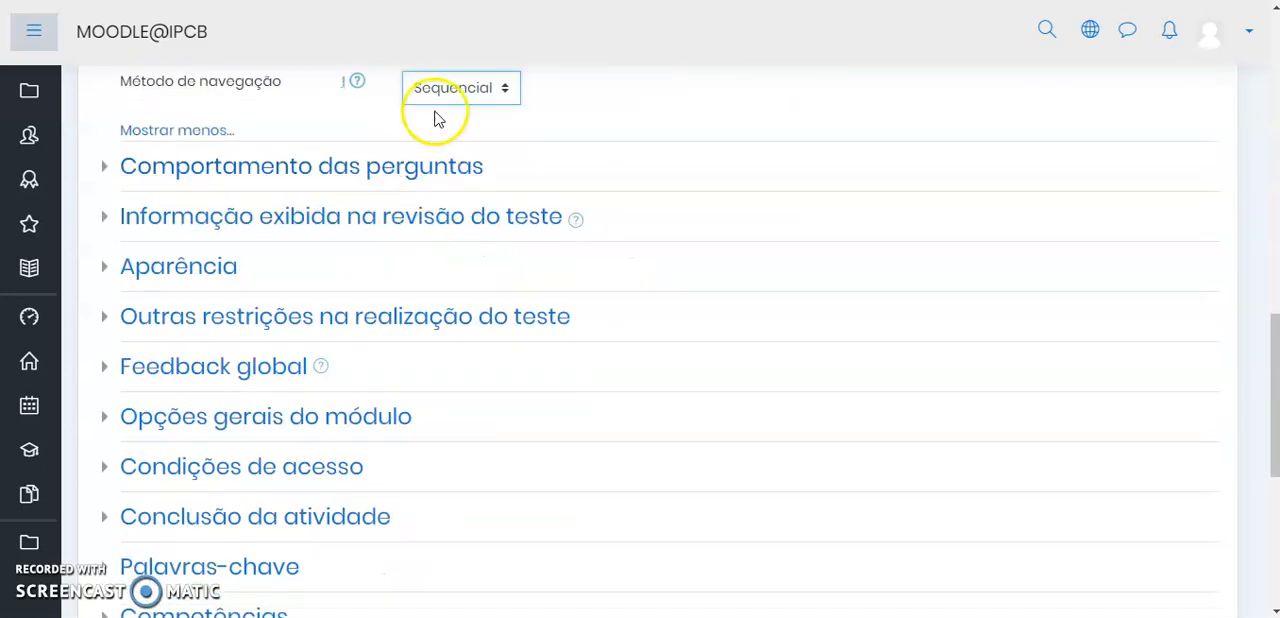
{"action": "scroll", "coordinate": [435, 119], "scroll_direction": "up", "scroll_amount": 1}
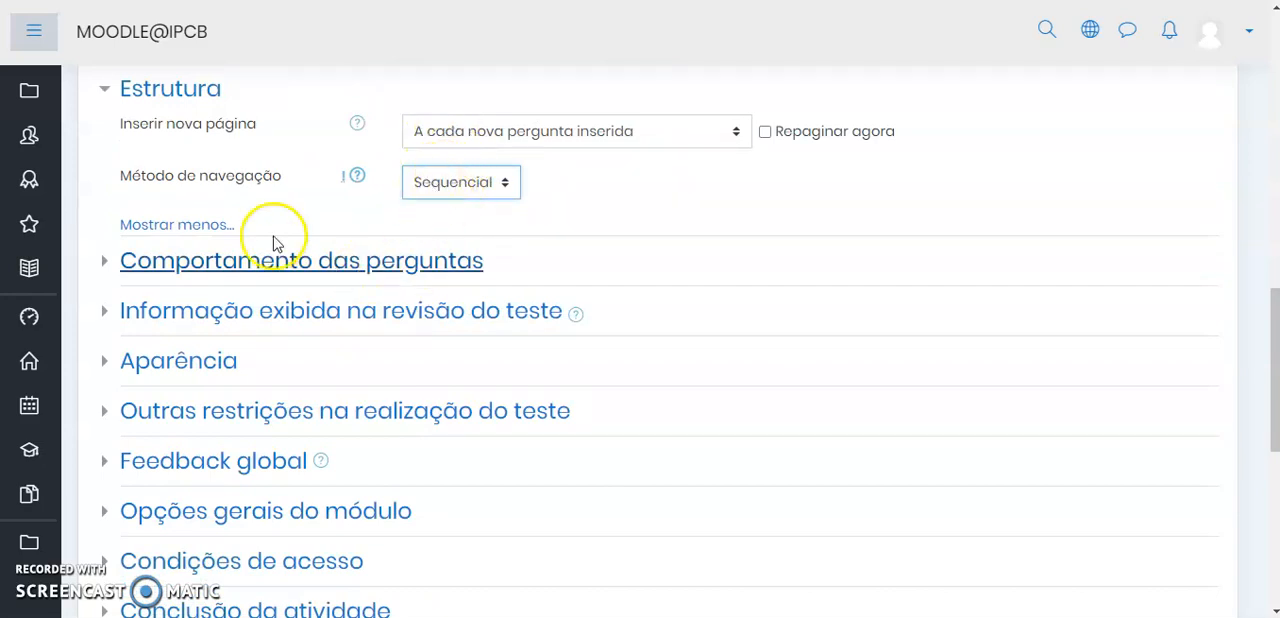
{"action": "left_click", "coordinate": [179, 260]}
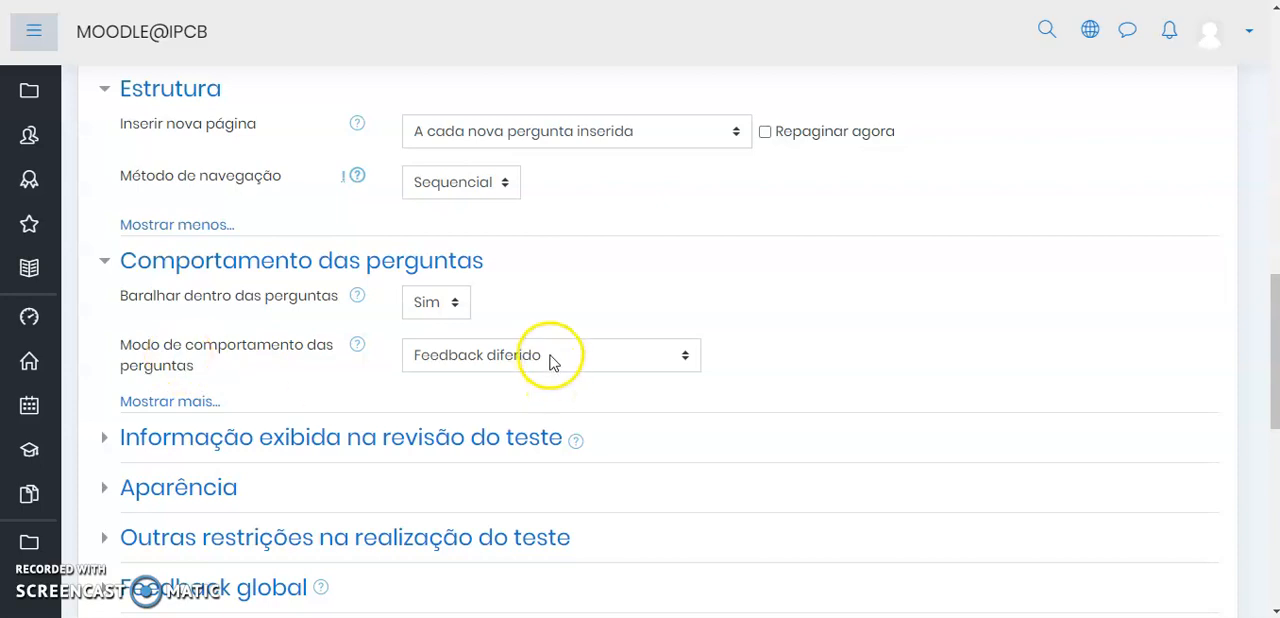
{"action": "left_click", "coordinate": [359, 343]}
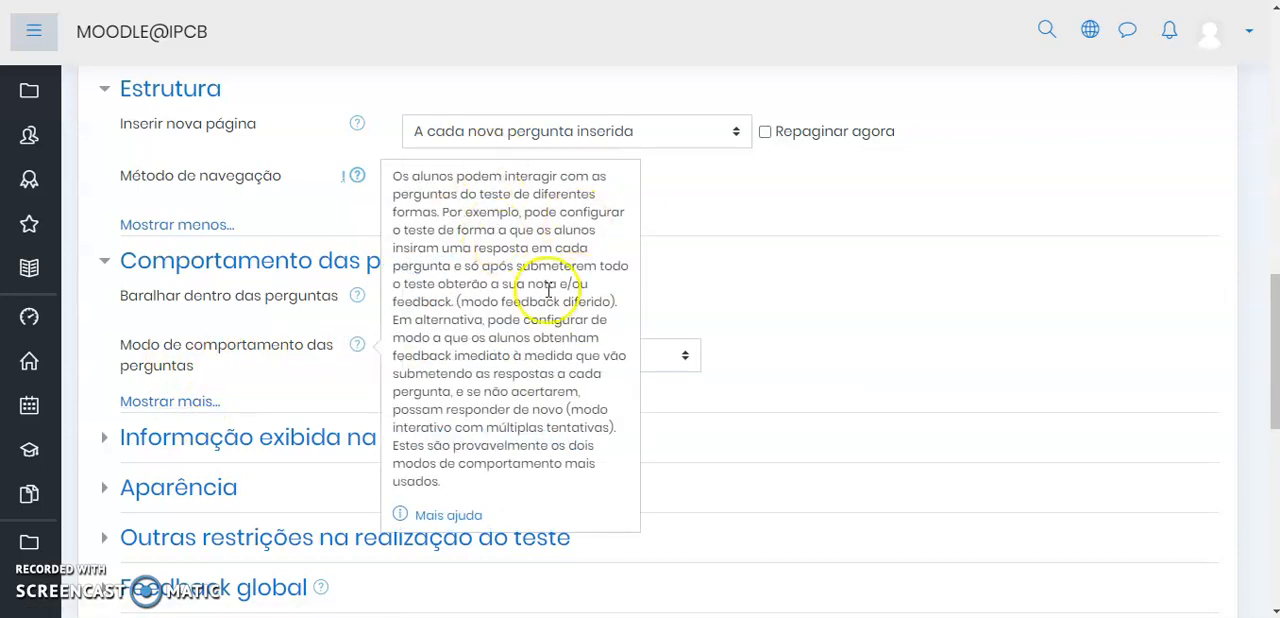
{"action": "left_click", "coordinate": [358, 346]}
{"action": "left_click", "coordinate": [797, 312]}
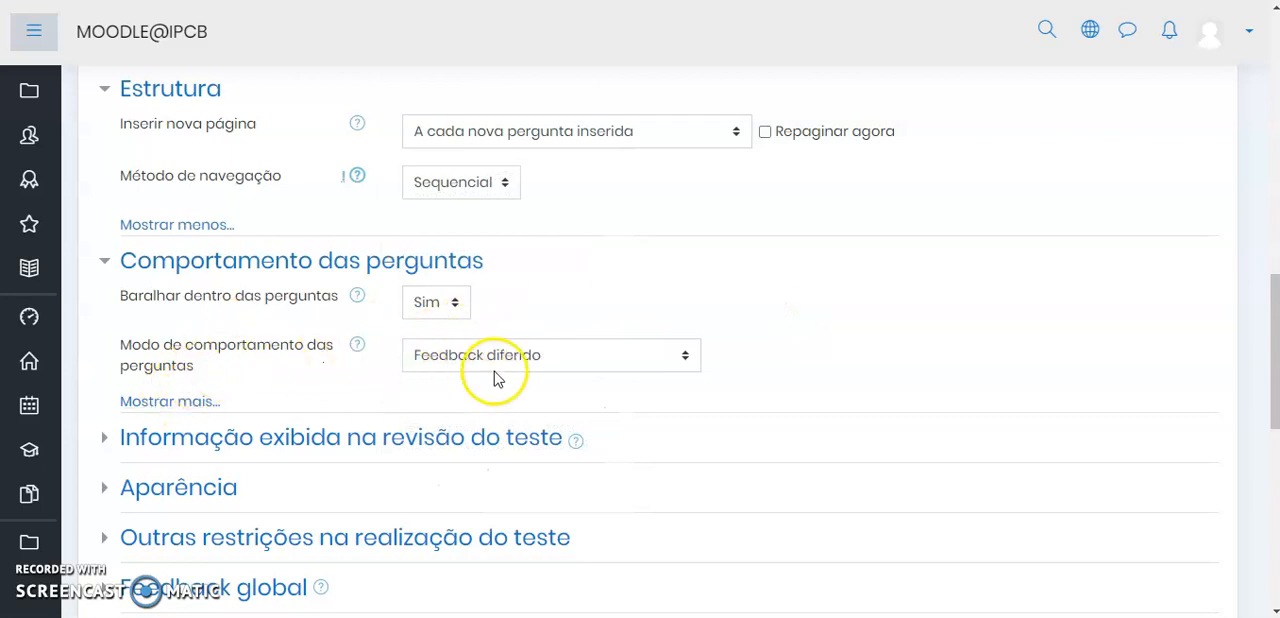
Check the additional Comportamento das perguntas options and expand the Informação exibida na revisão do teste section
{"action": "left_click", "coordinate": [172, 402]}
{"action": "scroll", "coordinate": [240, 360], "scroll_direction": "down", "scroll_amount": 1}
{"action": "left_click", "coordinate": [188, 425]}
{"action": "left_click", "coordinate": [272, 345]}
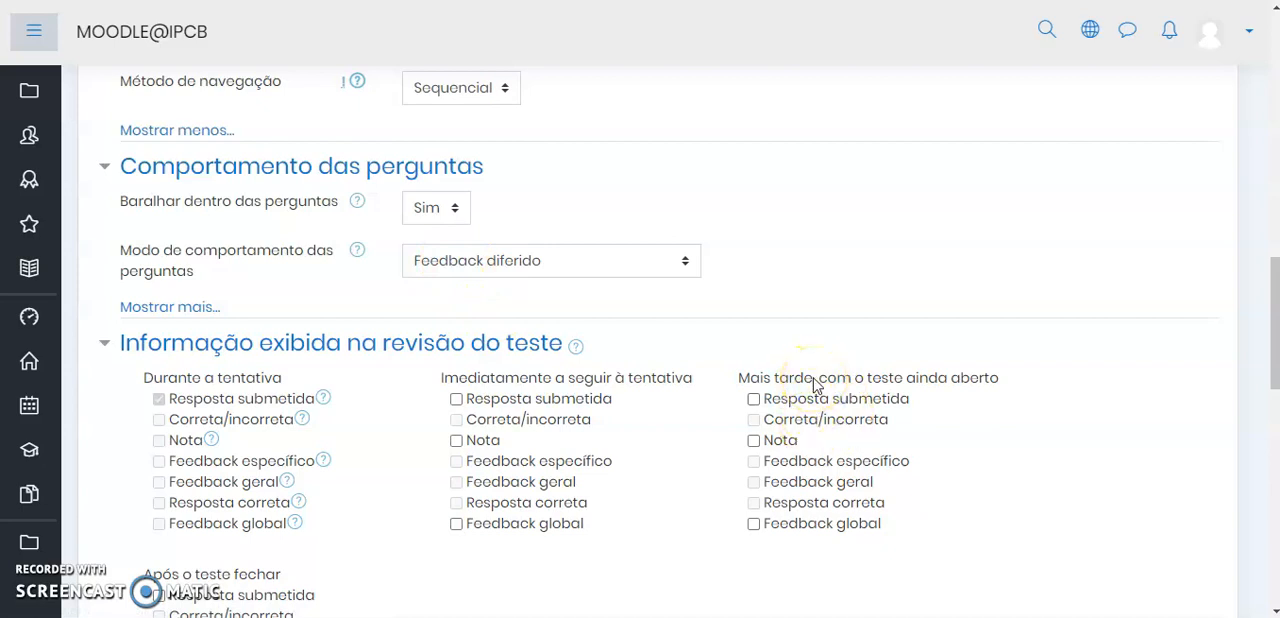
Try enabling Nota under Após o teste fechar in the review options and clear it again
{"action": "scroll", "coordinate": [805, 385], "scroll_direction": "down", "scroll_amount": 2}
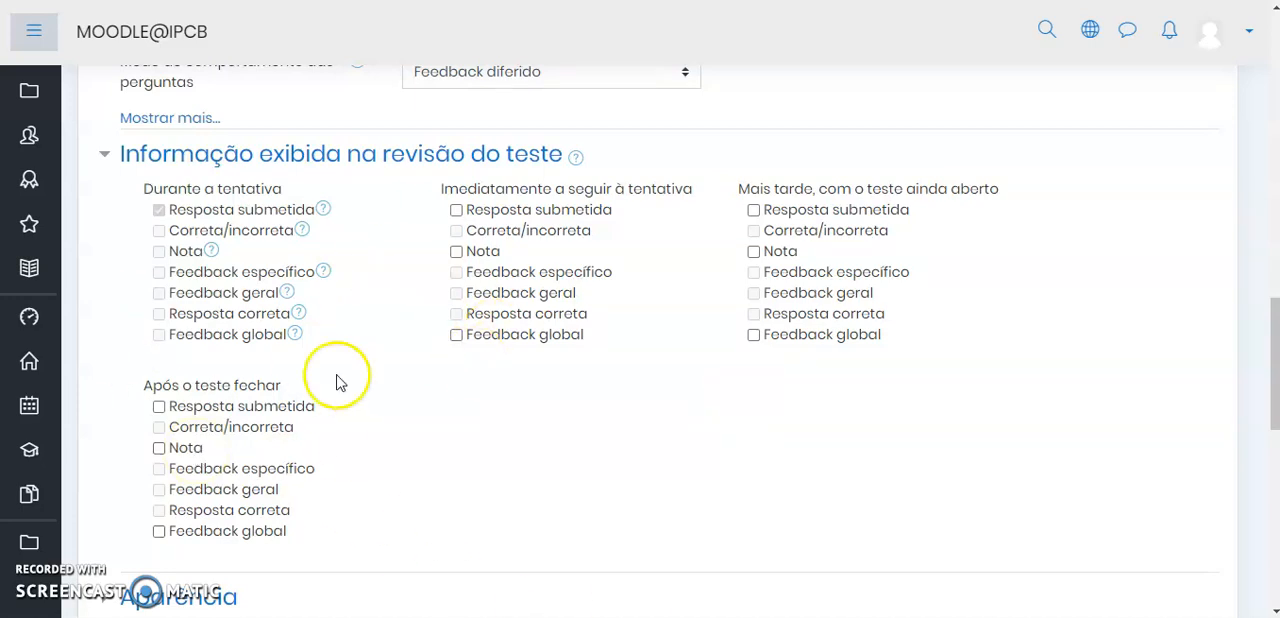
{"action": "left_click", "coordinate": [159, 448]}
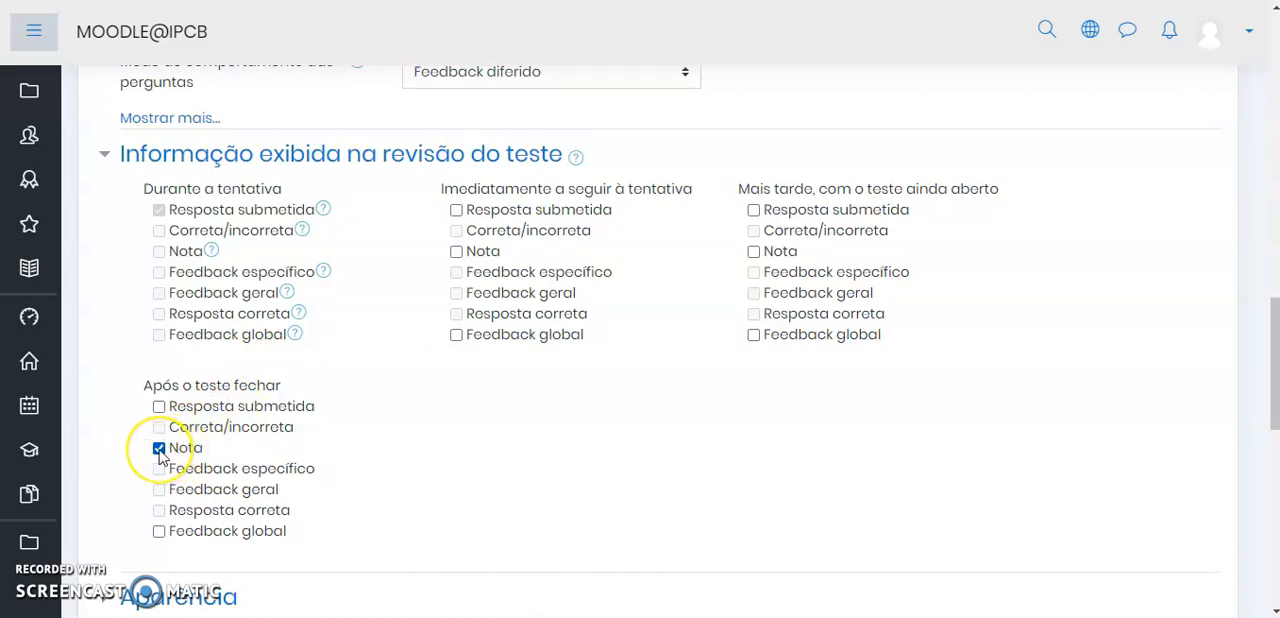
{"action": "left_click", "coordinate": [159, 449]}
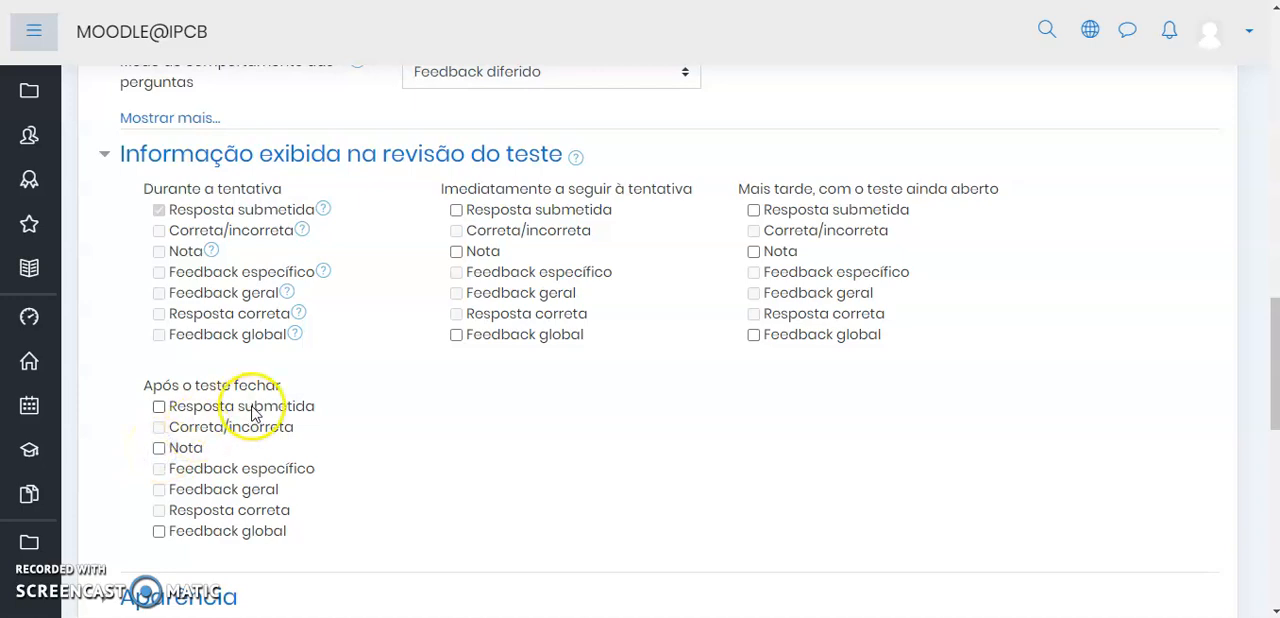
Expand the Aparência section with all its options and keep Mostrar fotografia do utilizador at "Nenhuma imagem"
{"action": "scroll", "coordinate": [300, 400], "scroll_direction": "down", "scroll_amount": 3}
{"action": "left_click", "coordinate": [208, 315]}
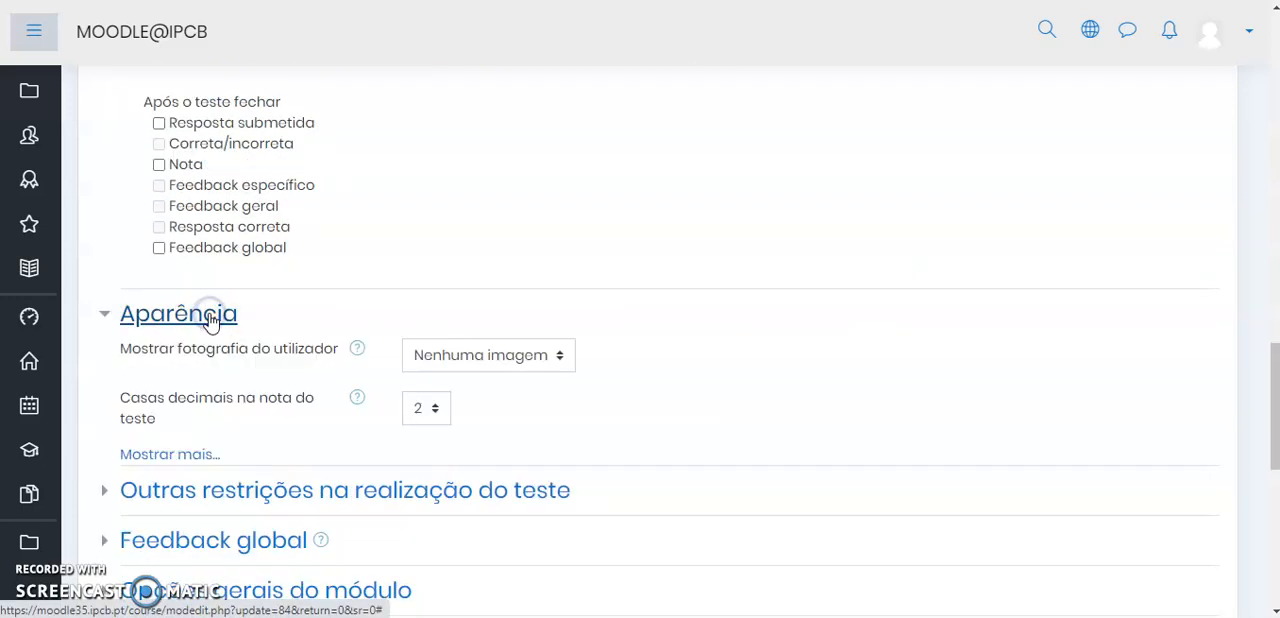
{"action": "left_click", "coordinate": [170, 455]}
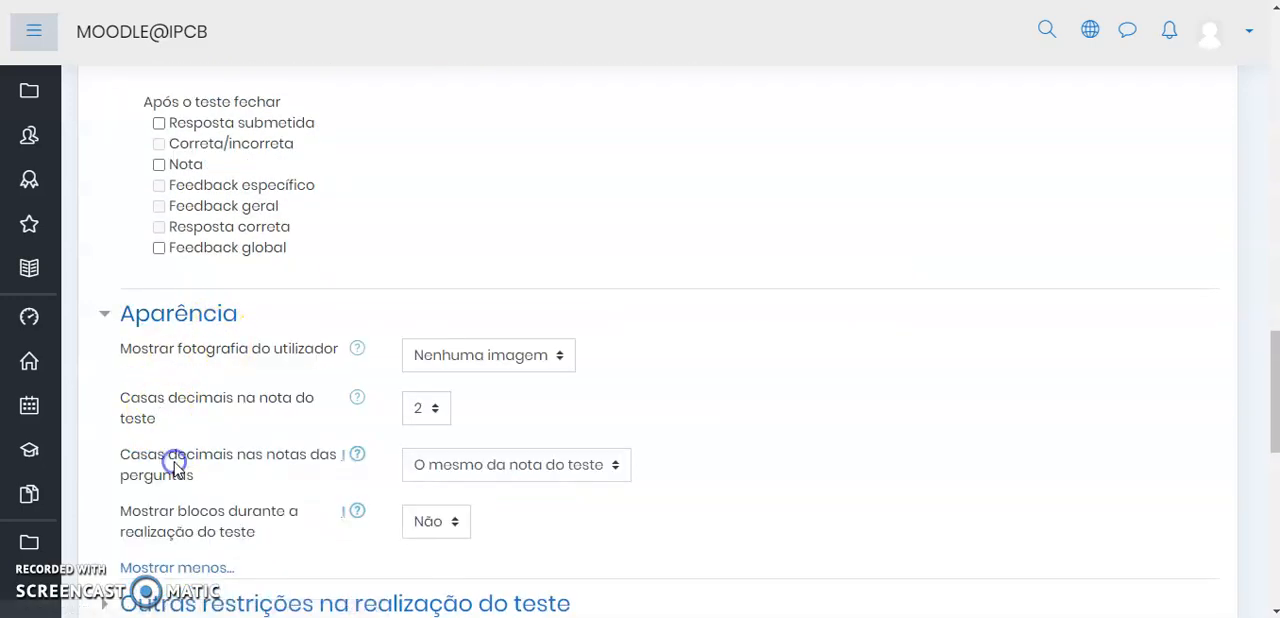
{"action": "left_click", "coordinate": [477, 357]}
{"action": "left_click", "coordinate": [495, 358]}
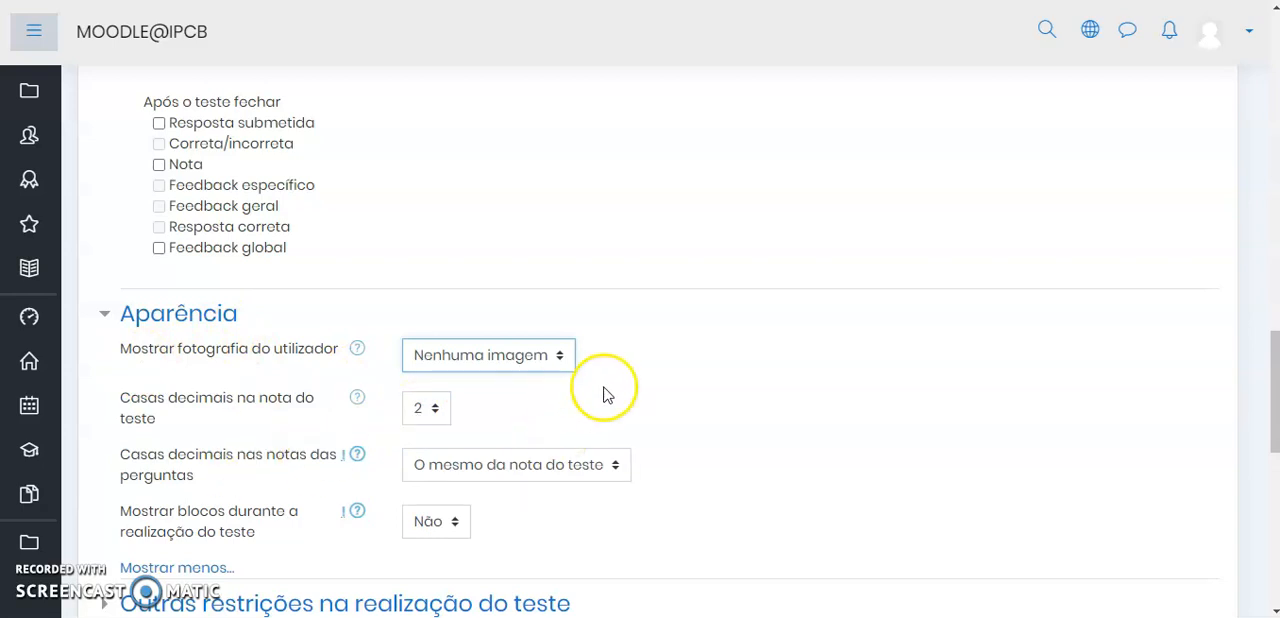
Keep question grade decimals at "O mesmo da nota do teste" and the quiz grade decimals at 2
{"action": "scroll", "coordinate": [560, 400], "scroll_direction": "down", "scroll_amount": 1}
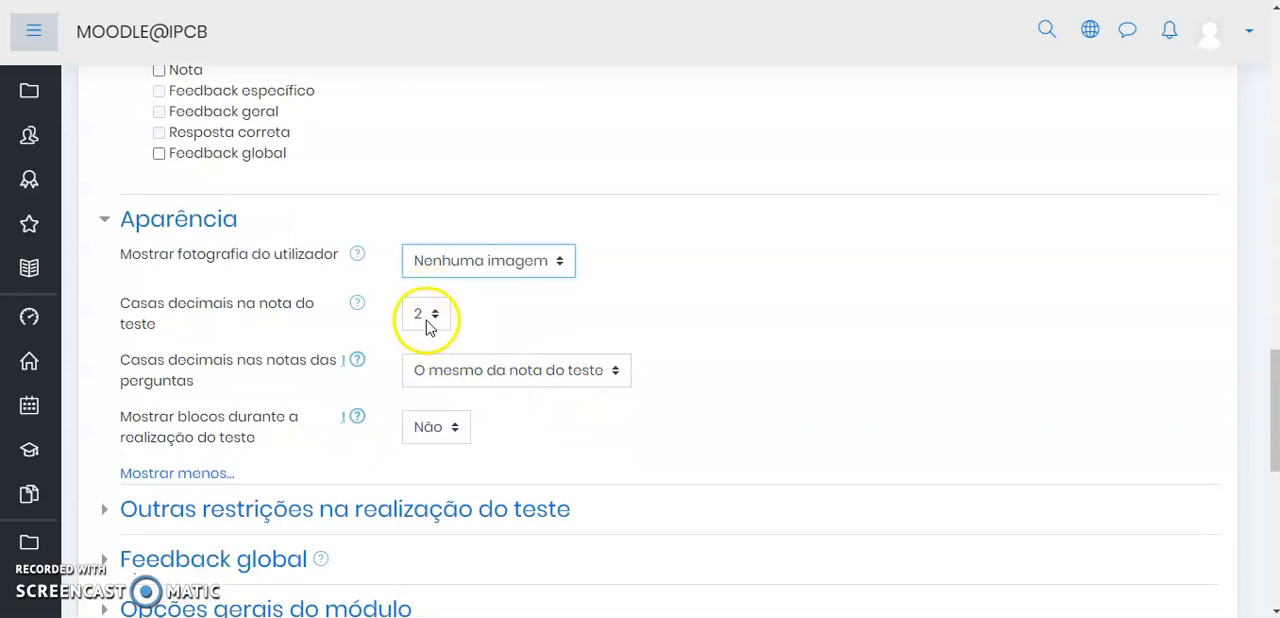
{"action": "left_click", "coordinate": [486, 369]}
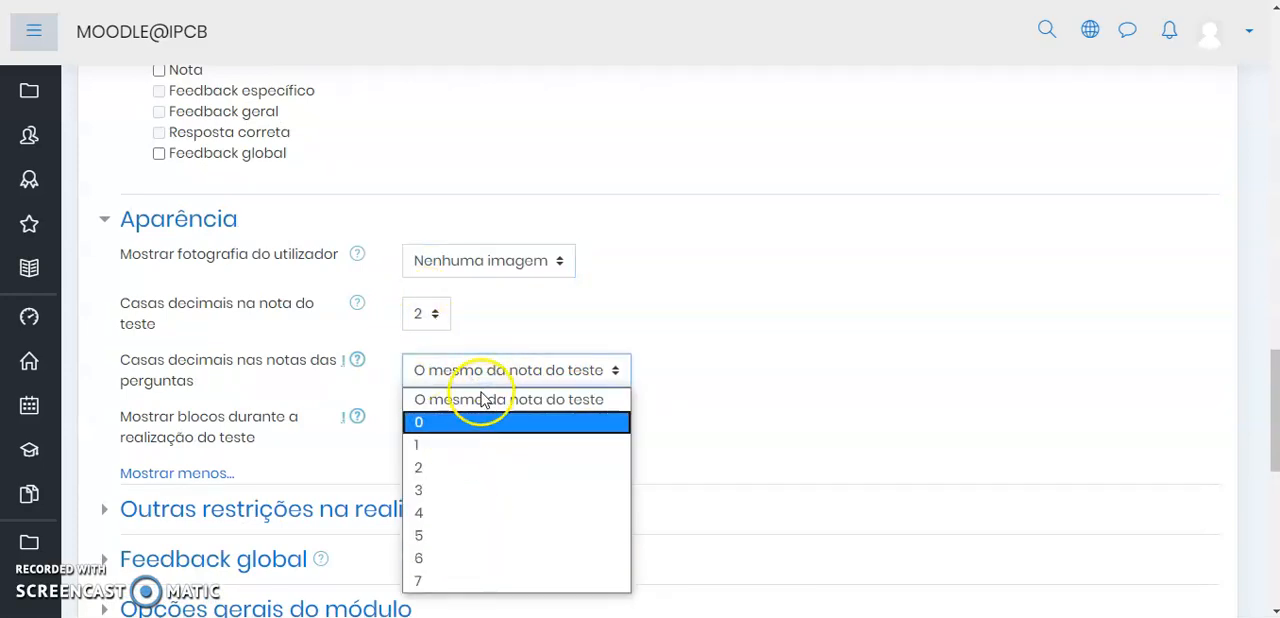
{"action": "left_click", "coordinate": [487, 371]}
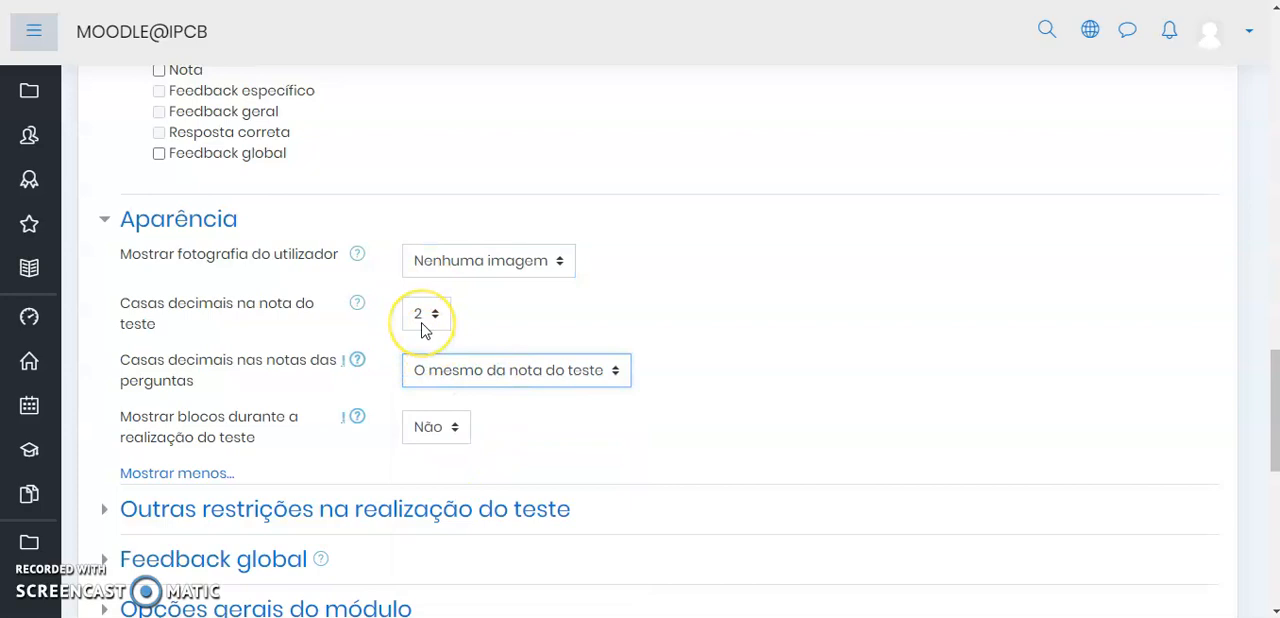
{"action": "left_click", "coordinate": [432, 330]}
{"action": "left_click", "coordinate": [429, 320]}
Set Mostrar blocos durante a realização do teste to "Sim" and collapse the Aparência section
{"action": "left_click", "coordinate": [431, 432]}
{"action": "left_click", "coordinate": [428, 480]}
{"action": "scroll", "coordinate": [540, 410], "scroll_direction": "down", "scroll_amount": 1}
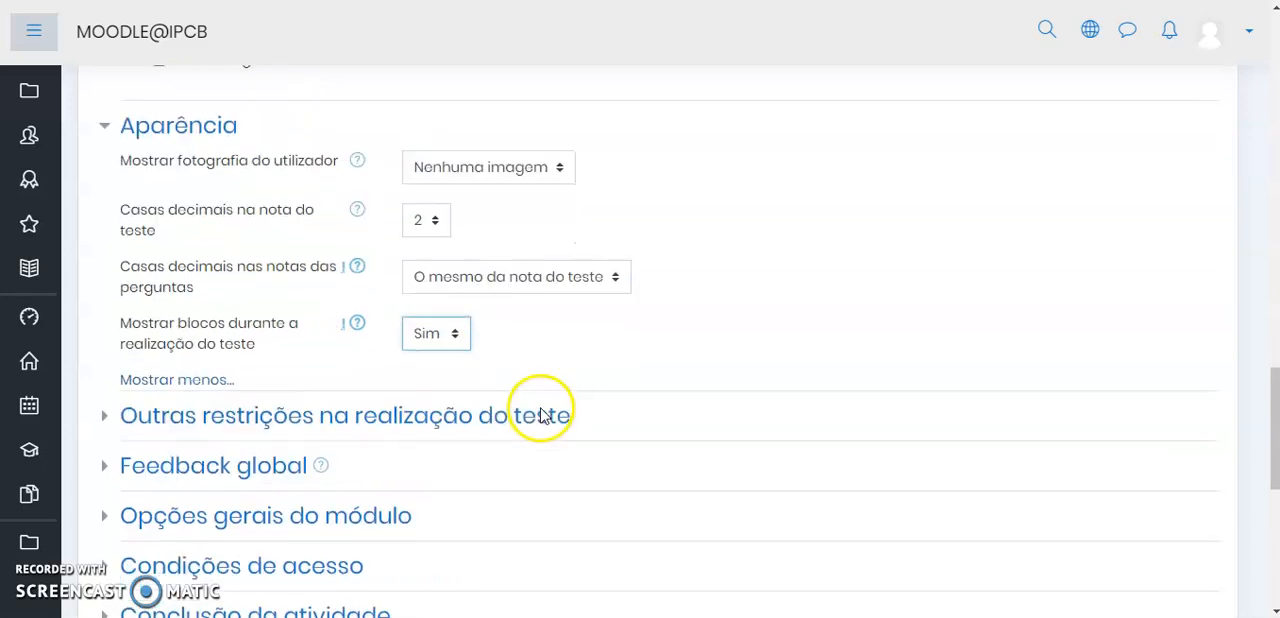
{"action": "left_click", "coordinate": [197, 124]}
Expand the Outras restrições na realização do teste section and show all its options
{"action": "left_click", "coordinate": [207, 180]}
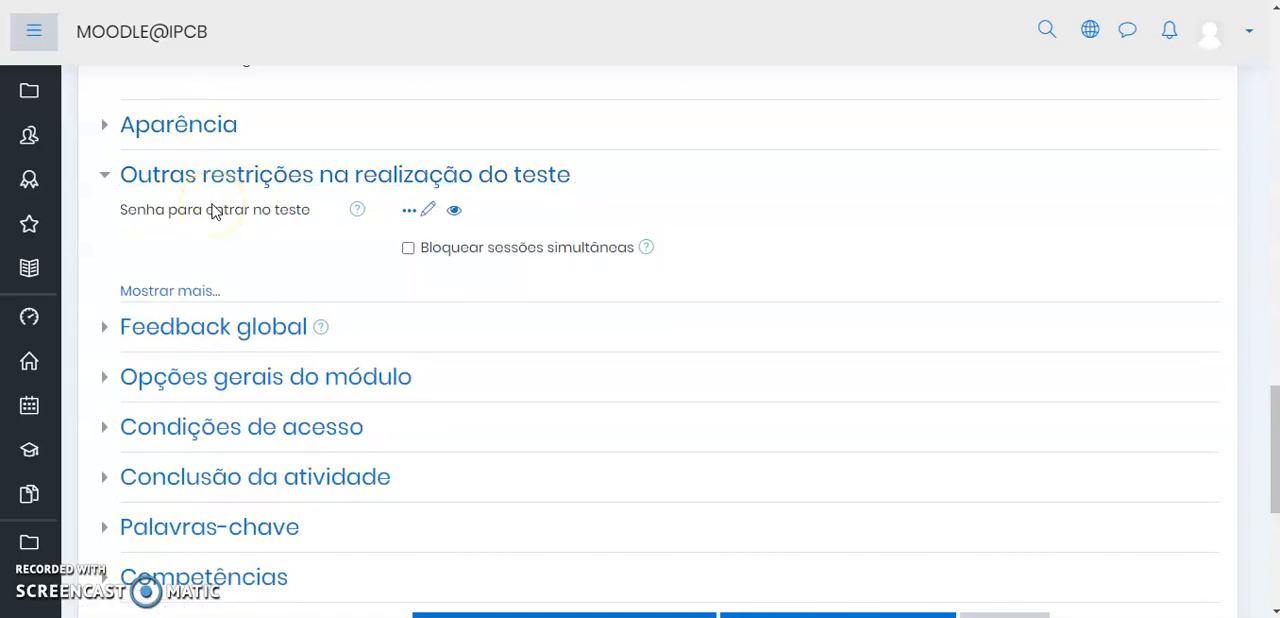
{"action": "scroll", "coordinate": [213, 211], "scroll_direction": "up", "scroll_amount": 1}
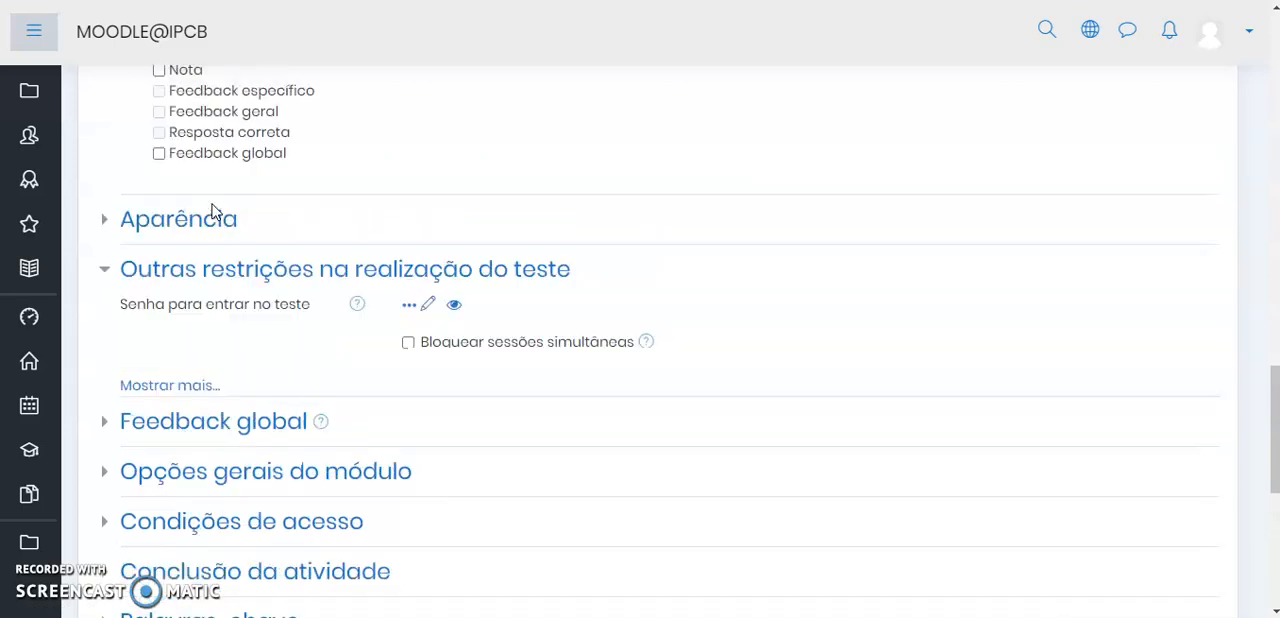
{"action": "left_click", "coordinate": [205, 390]}
{"action": "scroll", "coordinate": [340, 297], "scroll_direction": "up", "scroll_amount": 2}
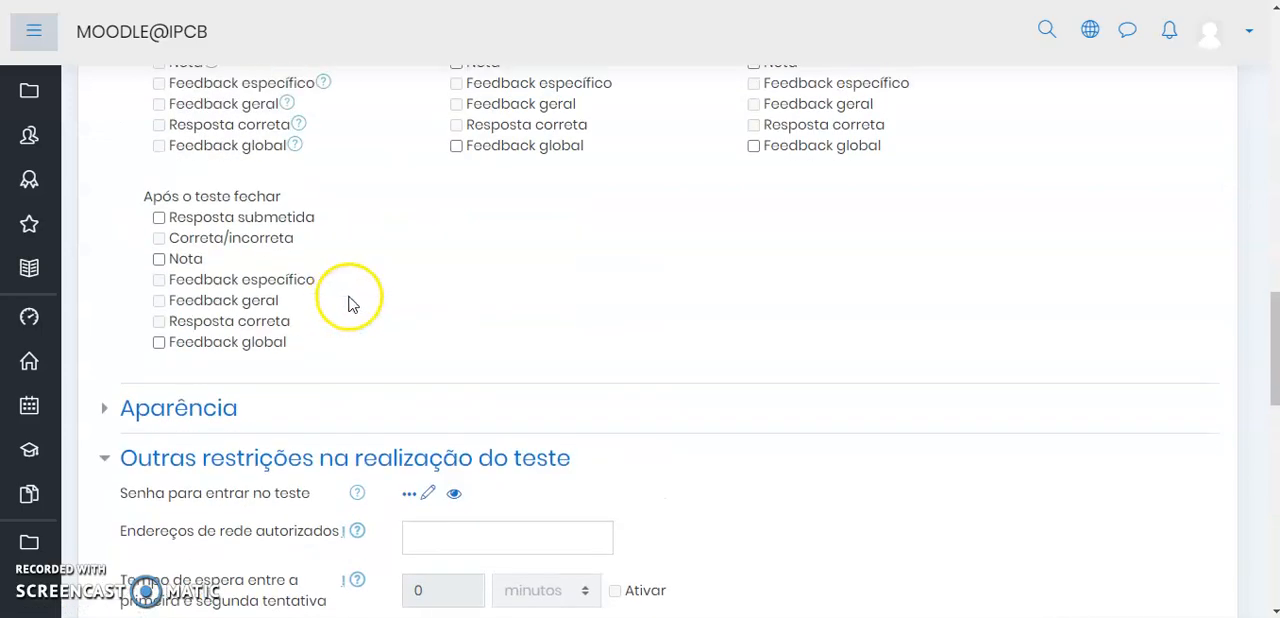
{"action": "scroll", "coordinate": [350, 303], "scroll_direction": "down", "scroll_amount": 1}
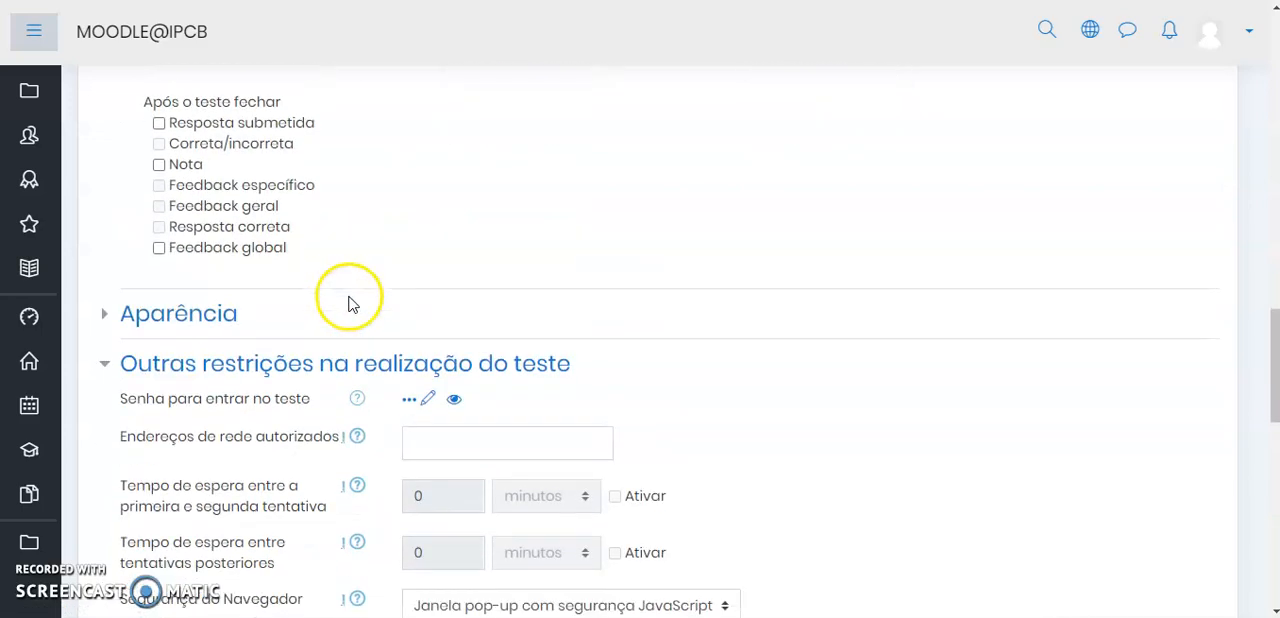
Reveal the quiz entry password (Senha para entrar no teste) and hide it again
{"action": "left_click", "coordinate": [459, 402]}
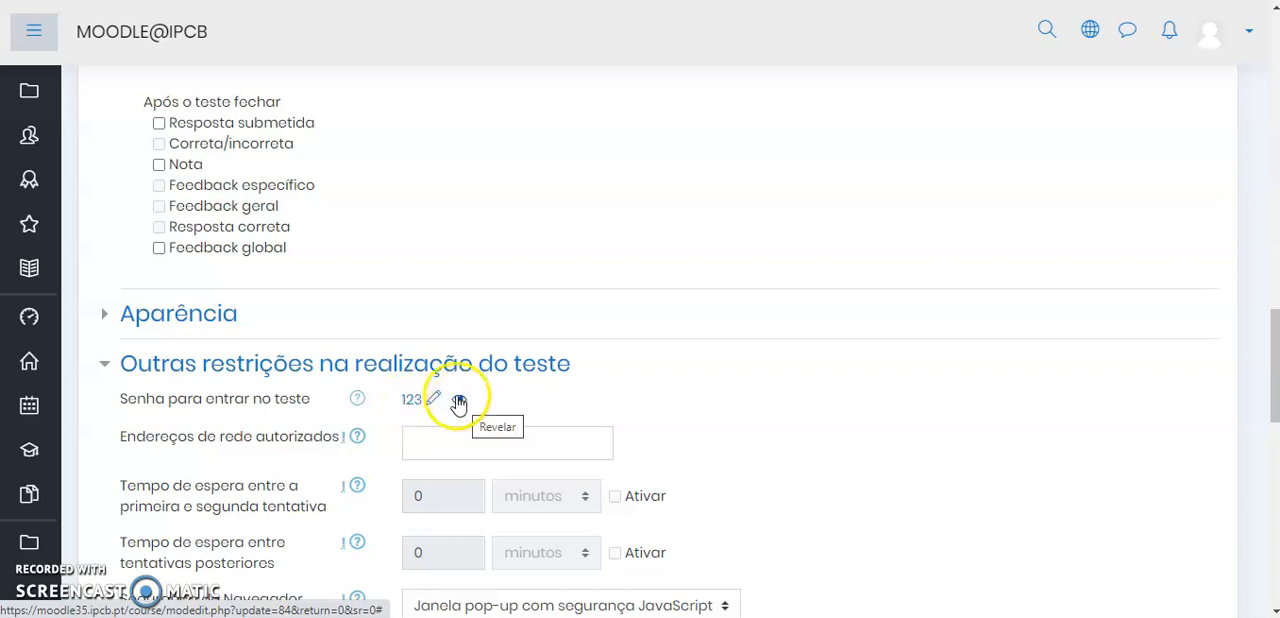
{"action": "left_click", "coordinate": [459, 402]}
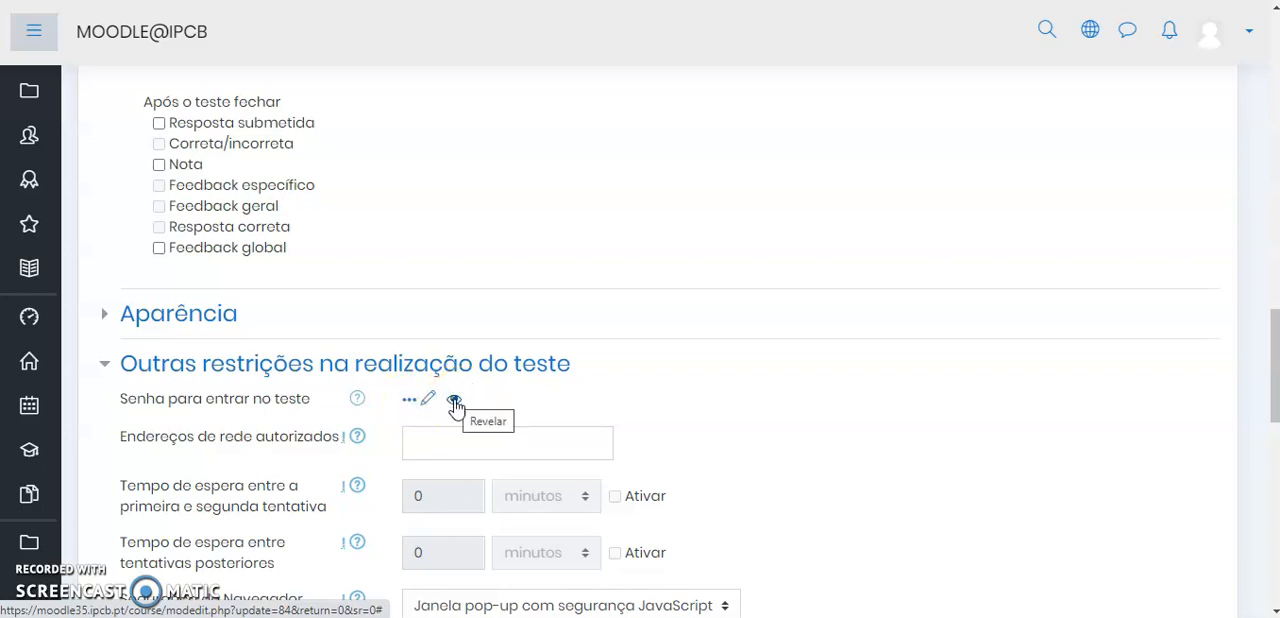
Choose "Janela pop-up com segurança JavaScript" for Segurança do Navegador and collapse the Outras restrições section
{"action": "scroll", "coordinate": [594, 400], "scroll_direction": "down", "scroll_amount": 3}
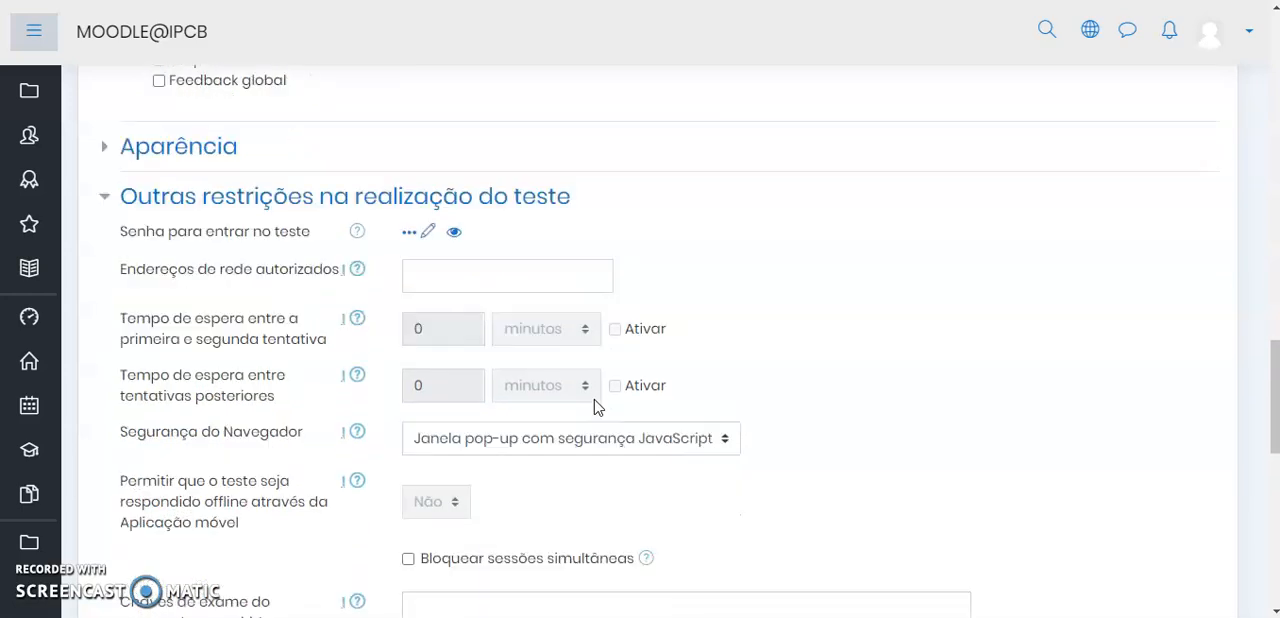
{"action": "scroll", "coordinate": [541, 419], "scroll_direction": "up", "scroll_amount": 1}
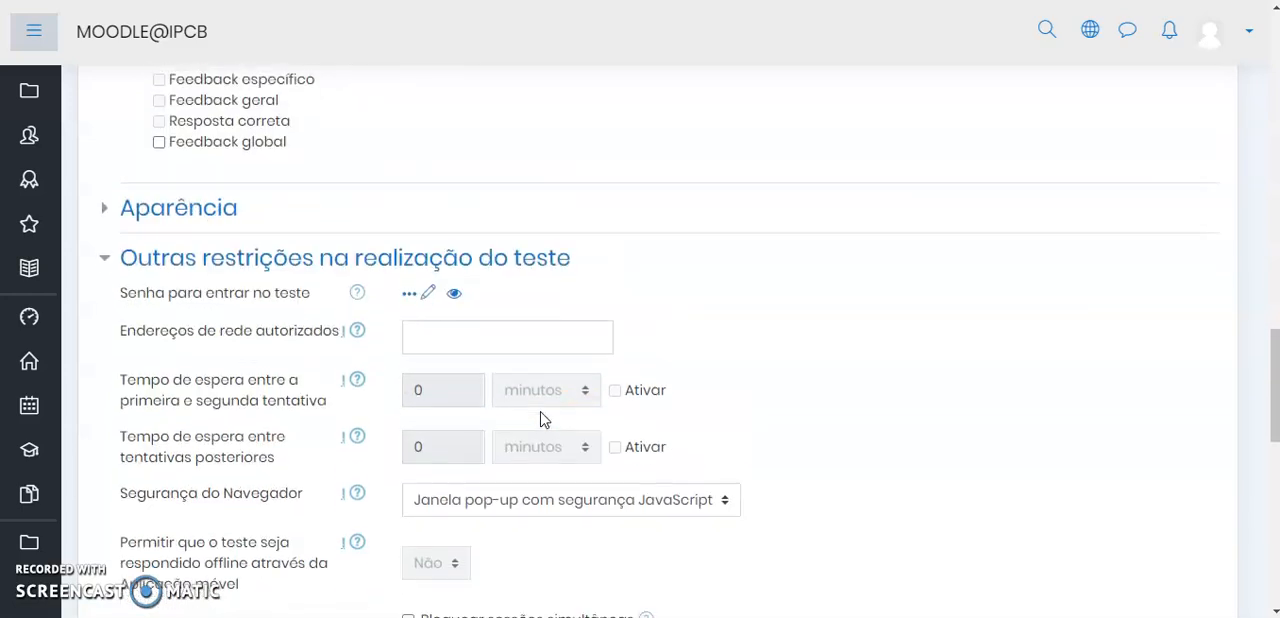
{"action": "left_click", "coordinate": [564, 516]}
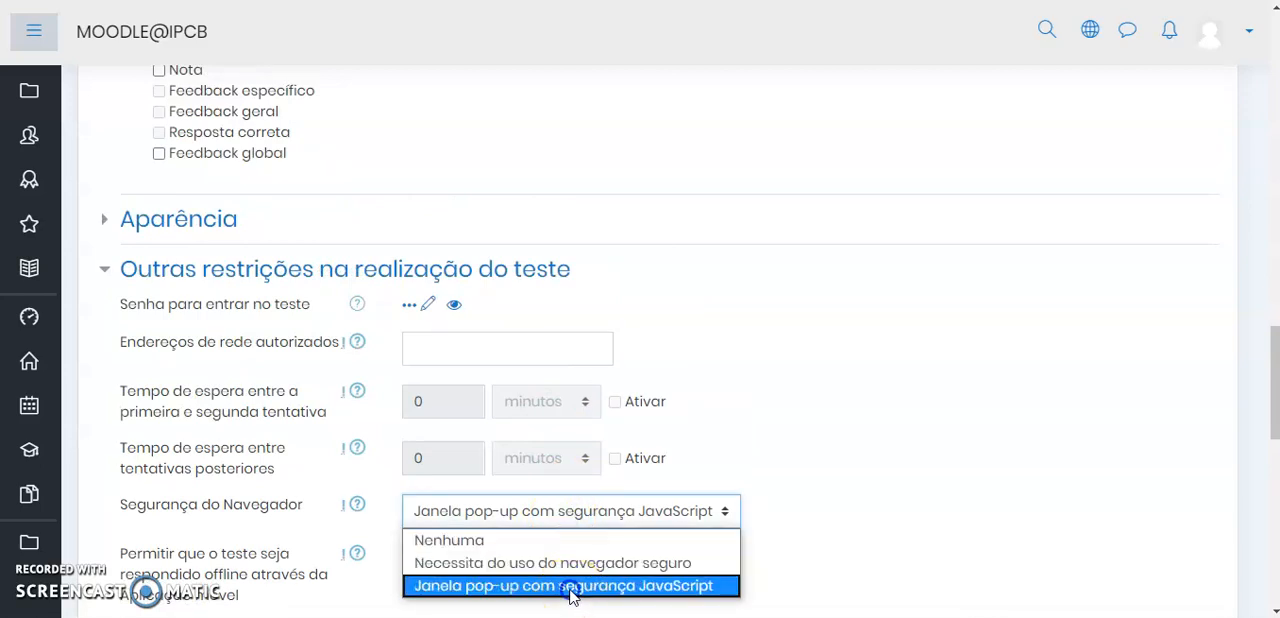
{"action": "left_click", "coordinate": [571, 586]}
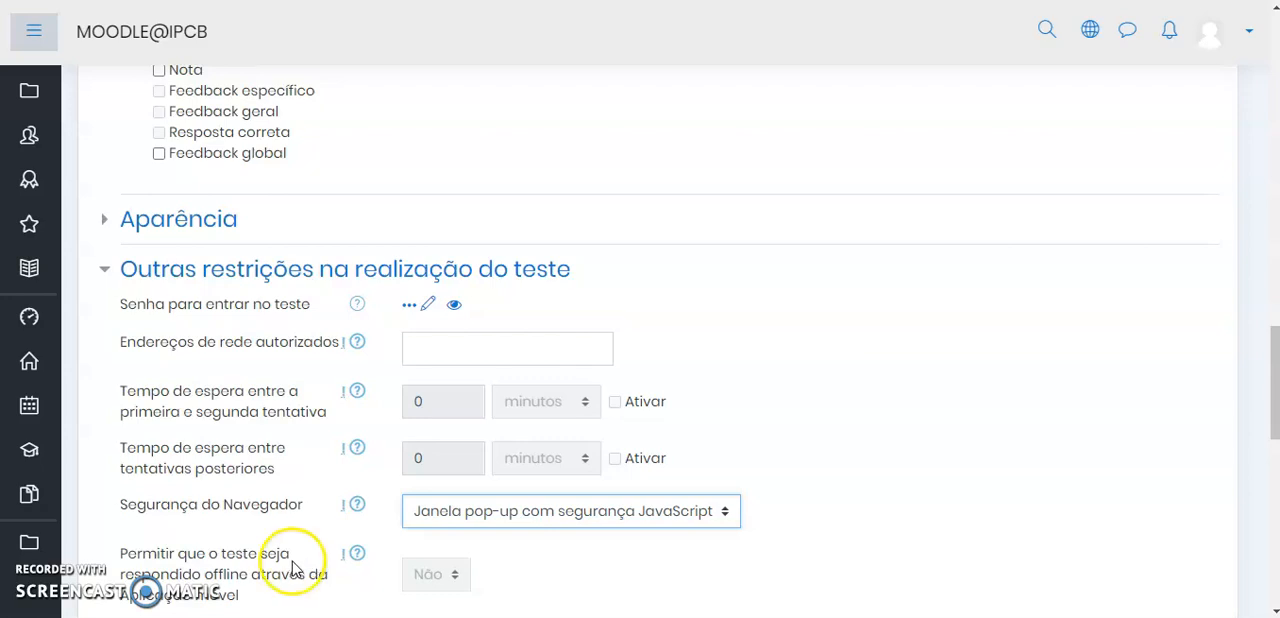
{"action": "left_click", "coordinate": [193, 283]}
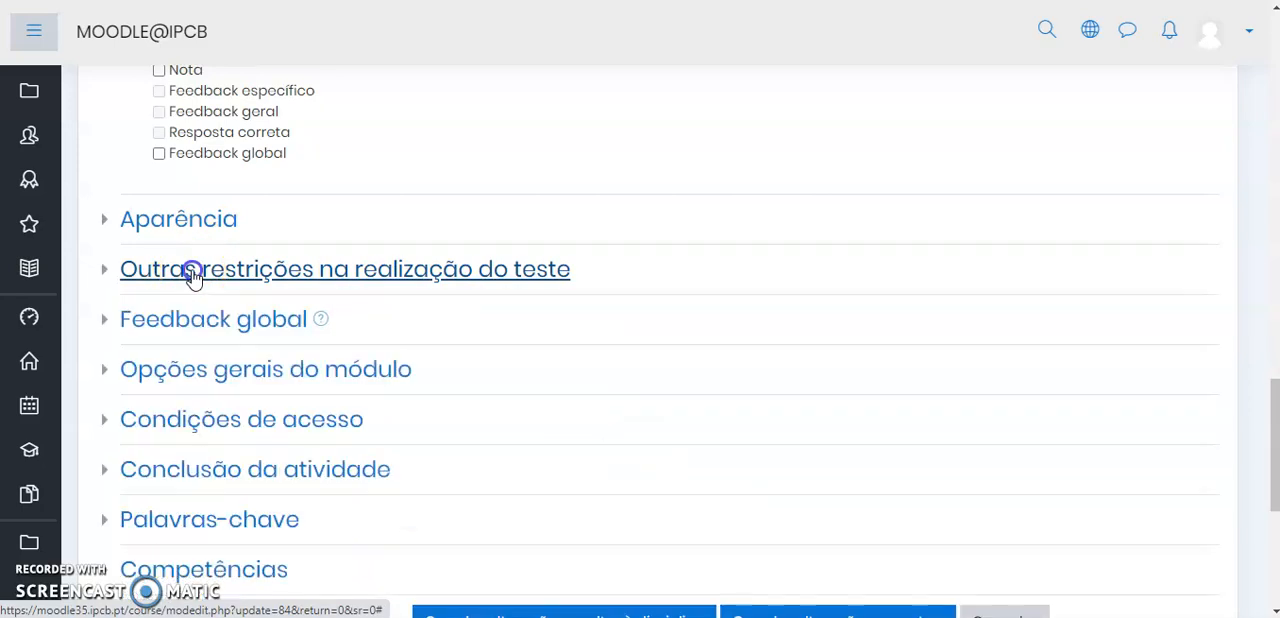
Examine the Feedback global section, collapse it and expand Opções gerais do módulo
{"action": "left_click", "coordinate": [194, 320]}
{"action": "scroll", "coordinate": [485, 350], "scroll_direction": "down", "scroll_amount": 2}
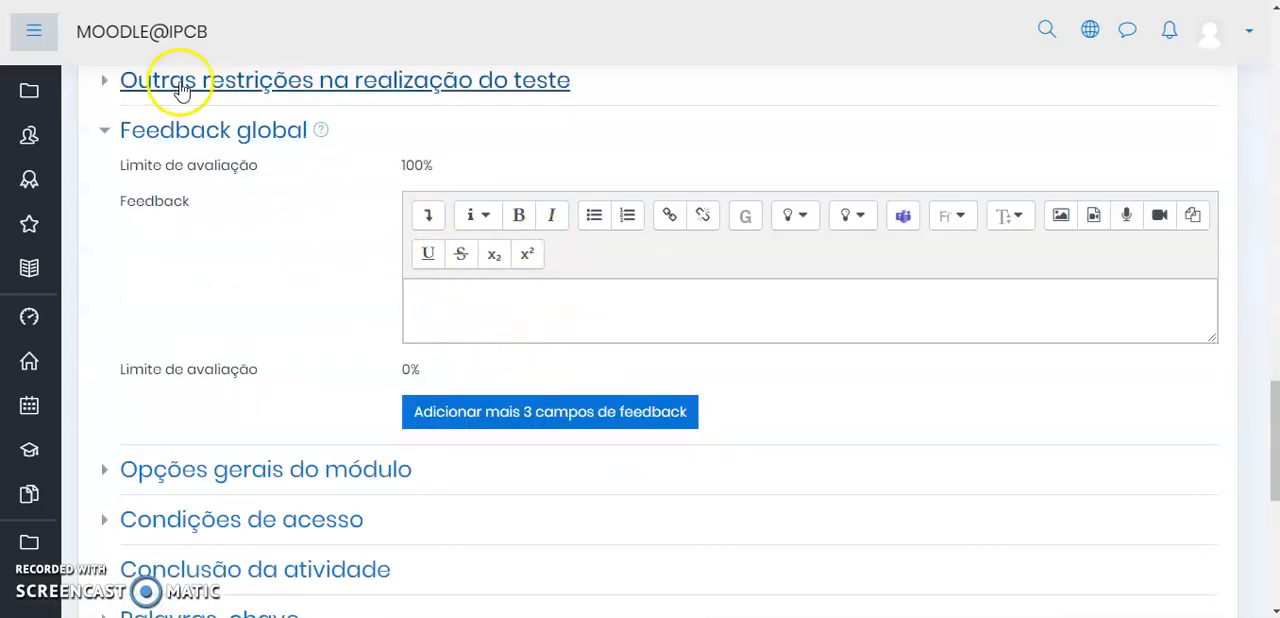
{"action": "left_click", "coordinate": [215, 130]}
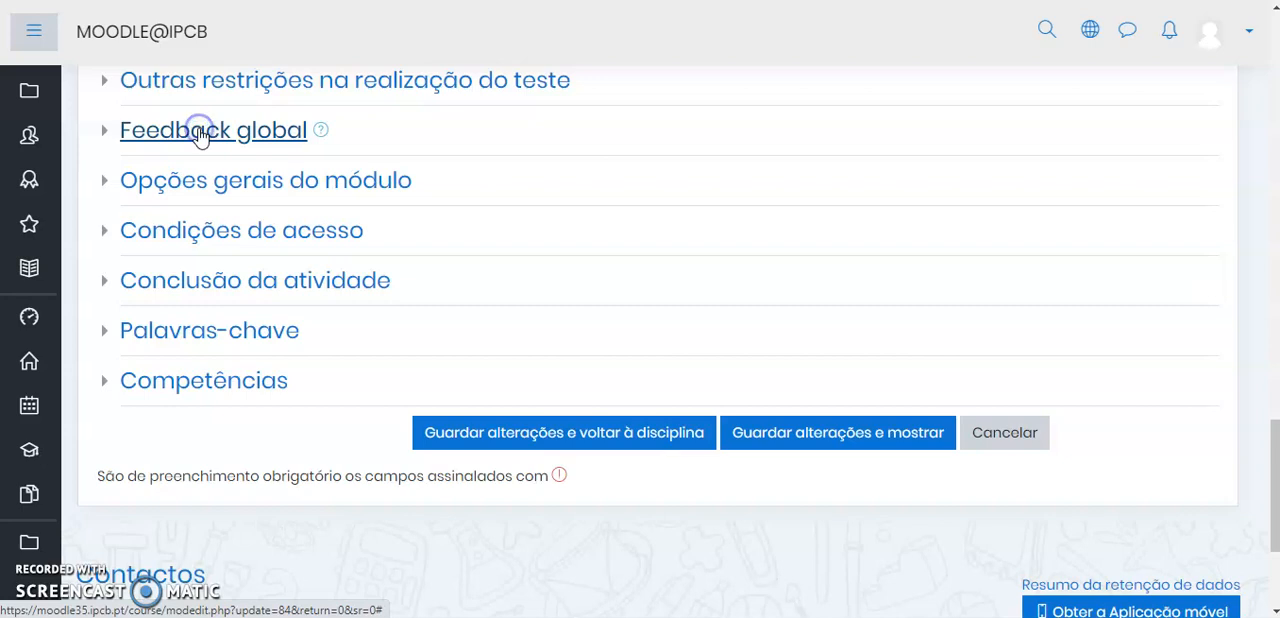
{"action": "left_click", "coordinate": [255, 190]}
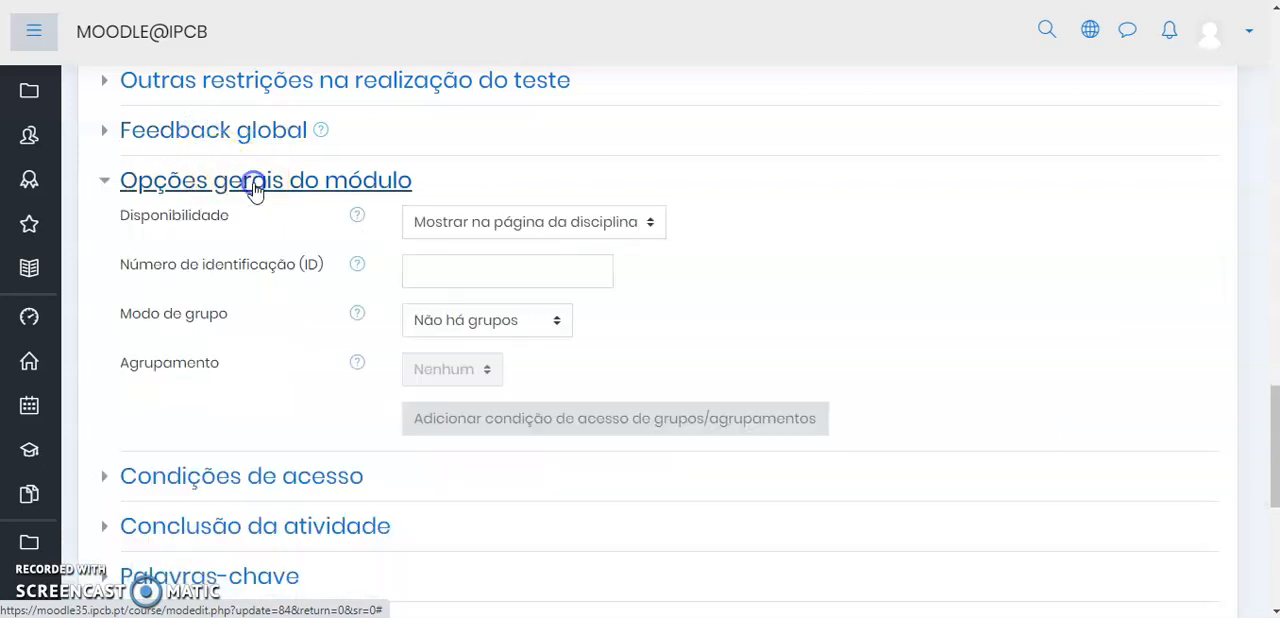
Set Disponibilidade to "Mostrar na página da disciplina" and expand the Condições de acesso section
{"action": "left_click", "coordinate": [535, 226]}
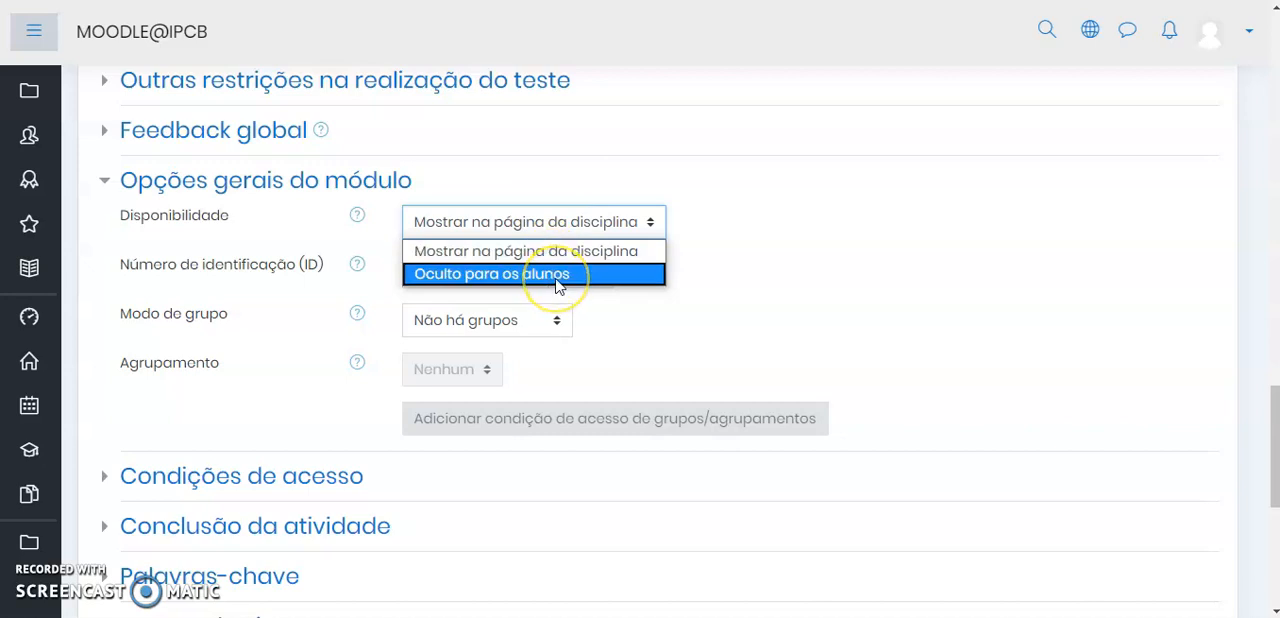
{"action": "left_click", "coordinate": [543, 251]}
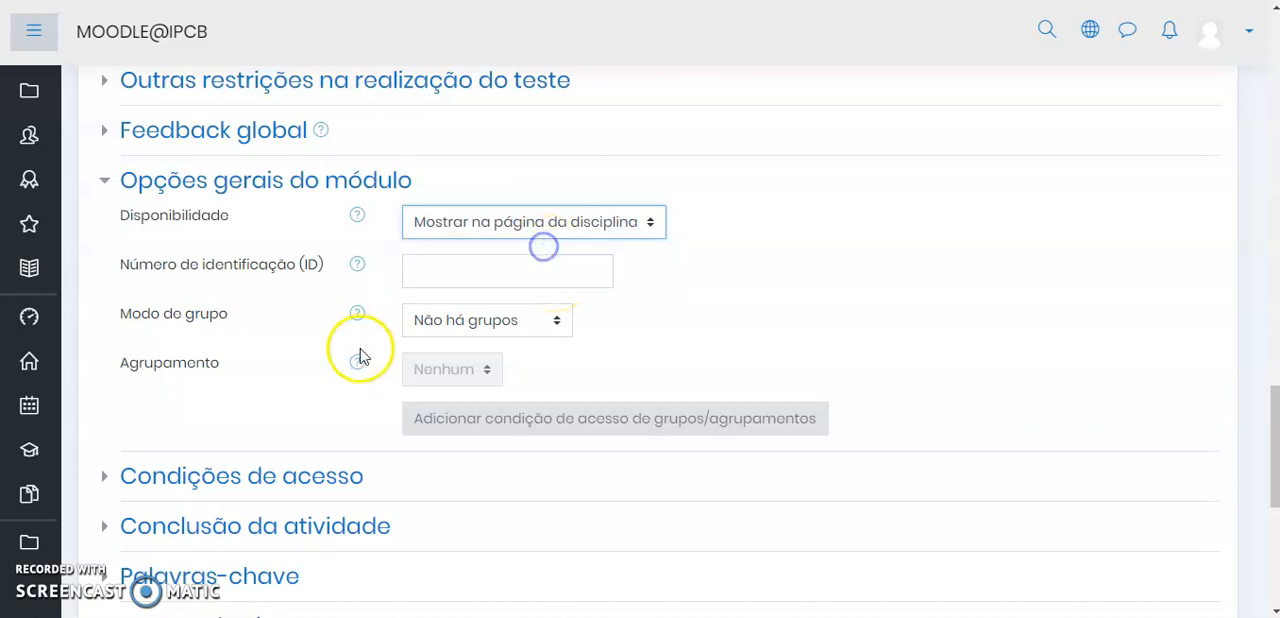
{"action": "scroll", "coordinate": [240, 347], "scroll_direction": "down", "scroll_amount": 1}
{"action": "left_click", "coordinate": [249, 385]}
{"action": "scroll", "coordinate": [409, 380], "scroll_direction": "down", "scroll_amount": 2}
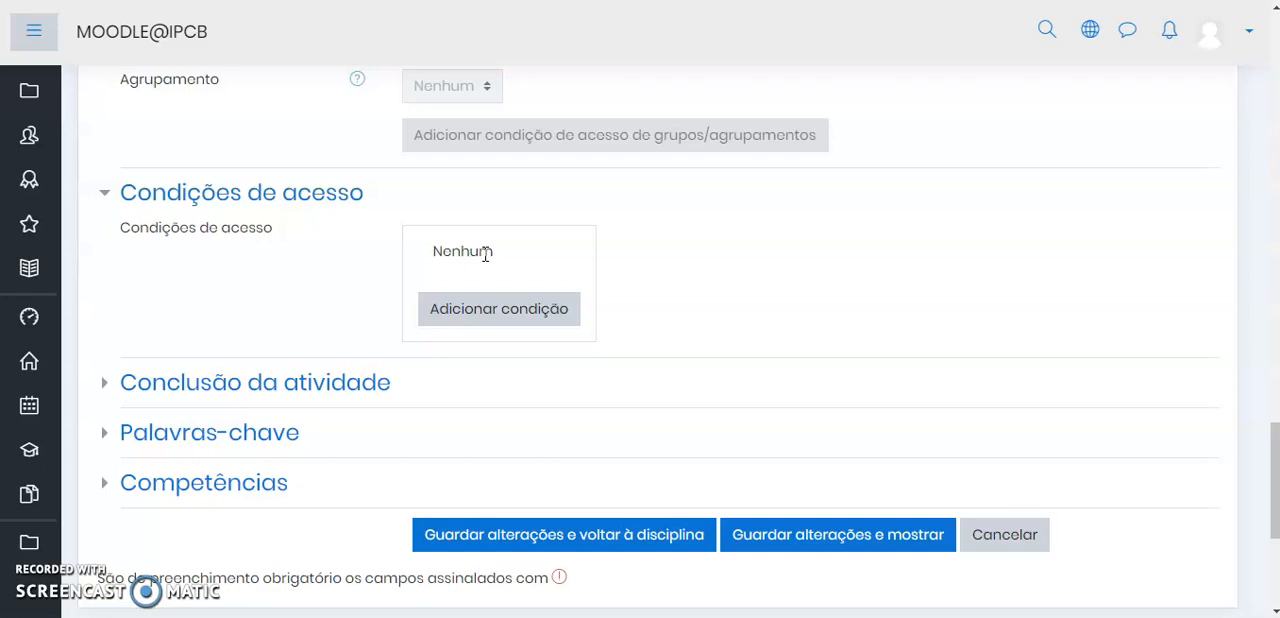
Save the quiz settings, display the quiz and look through its summary page
{"action": "scroll", "coordinate": [808, 332], "scroll_direction": "down", "scroll_amount": 1}
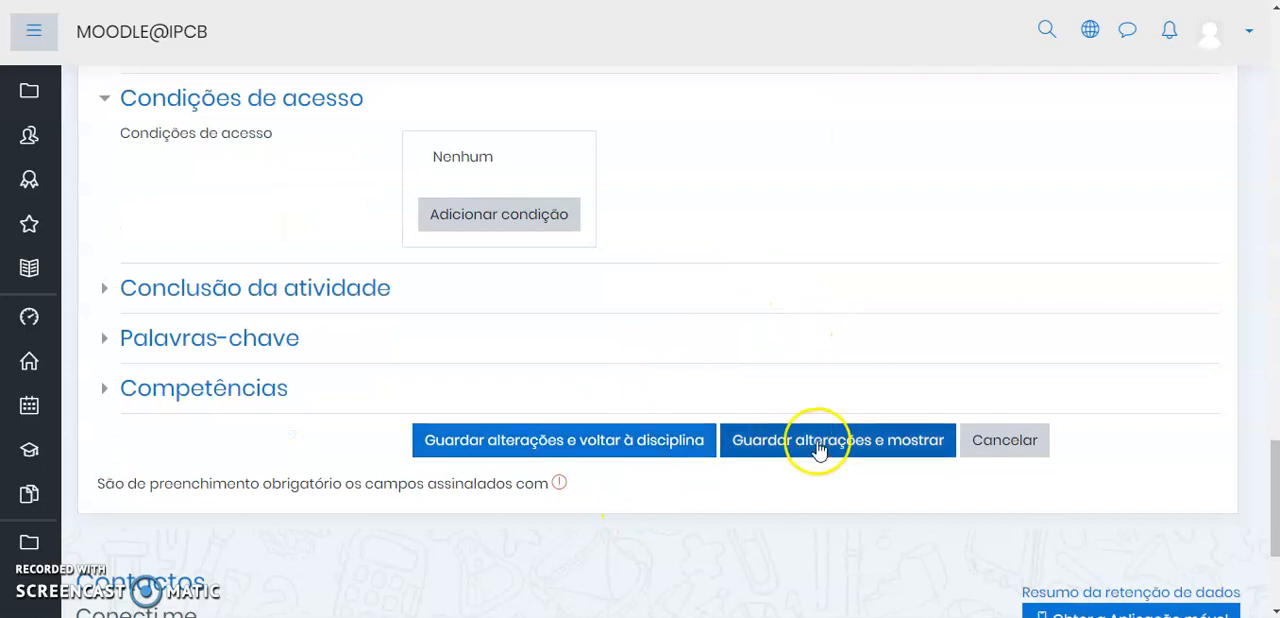
{"action": "left_click", "coordinate": [855, 448]}
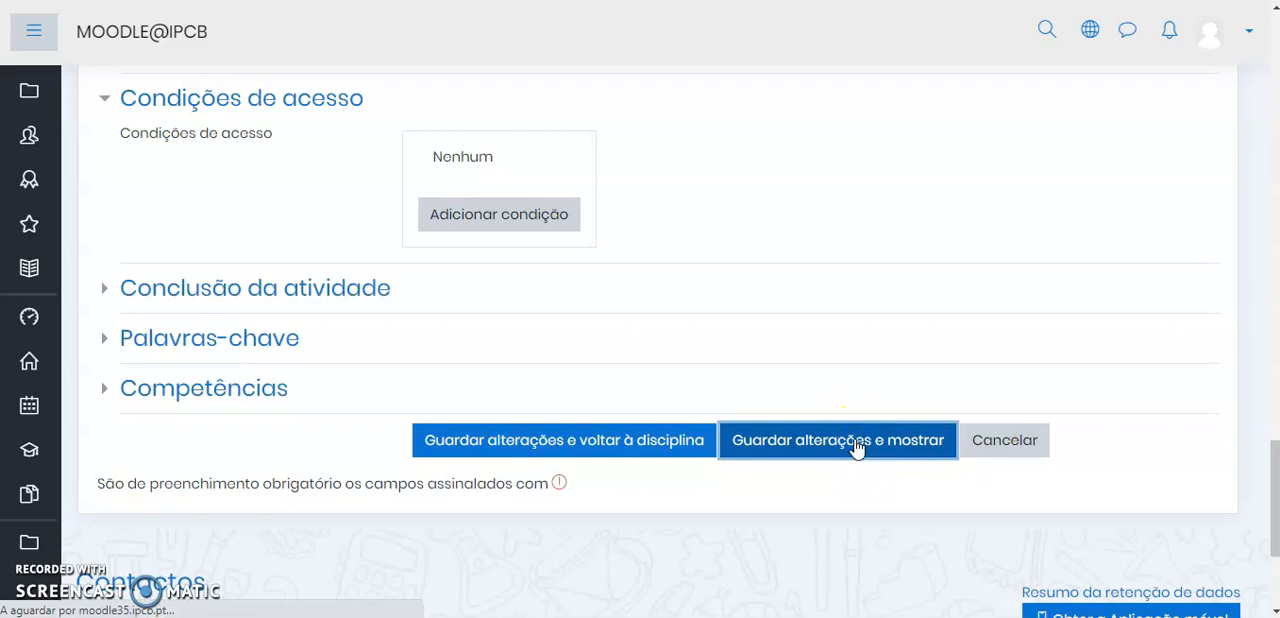
{"action": "scroll", "coordinate": [791, 360], "scroll_direction": "down", "scroll_amount": 3}
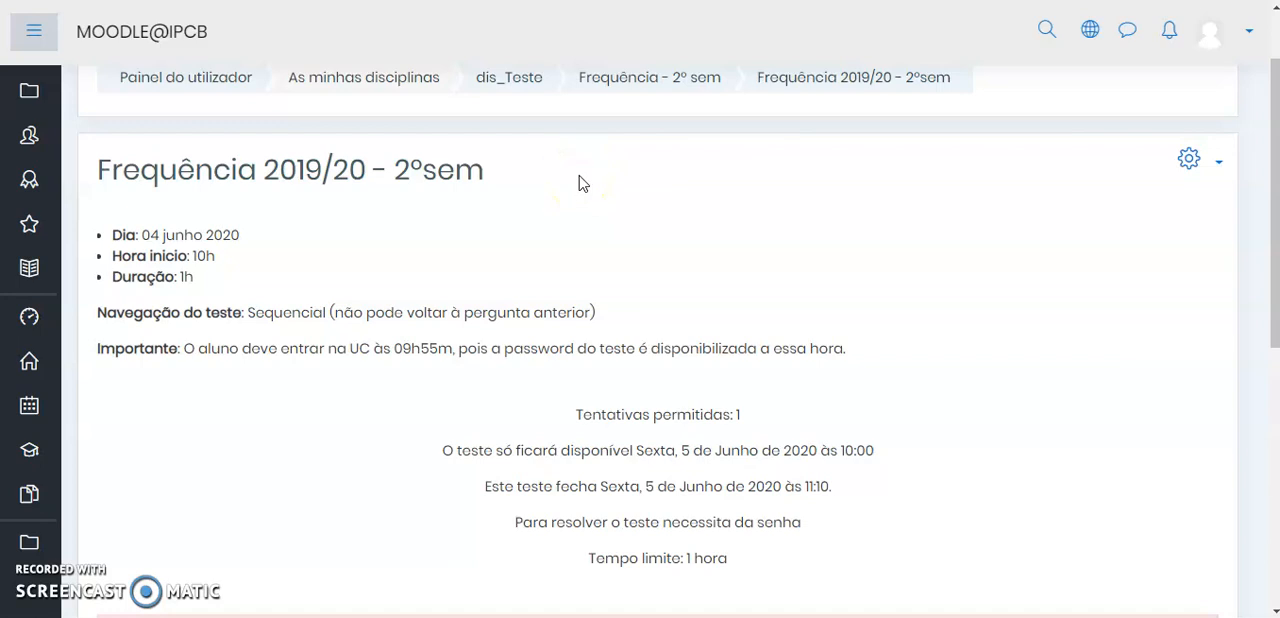
{"action": "scroll", "coordinate": [580, 183], "scroll_direction": "down", "scroll_amount": 3}
{"action": "left_click", "coordinate": [634, 418]}
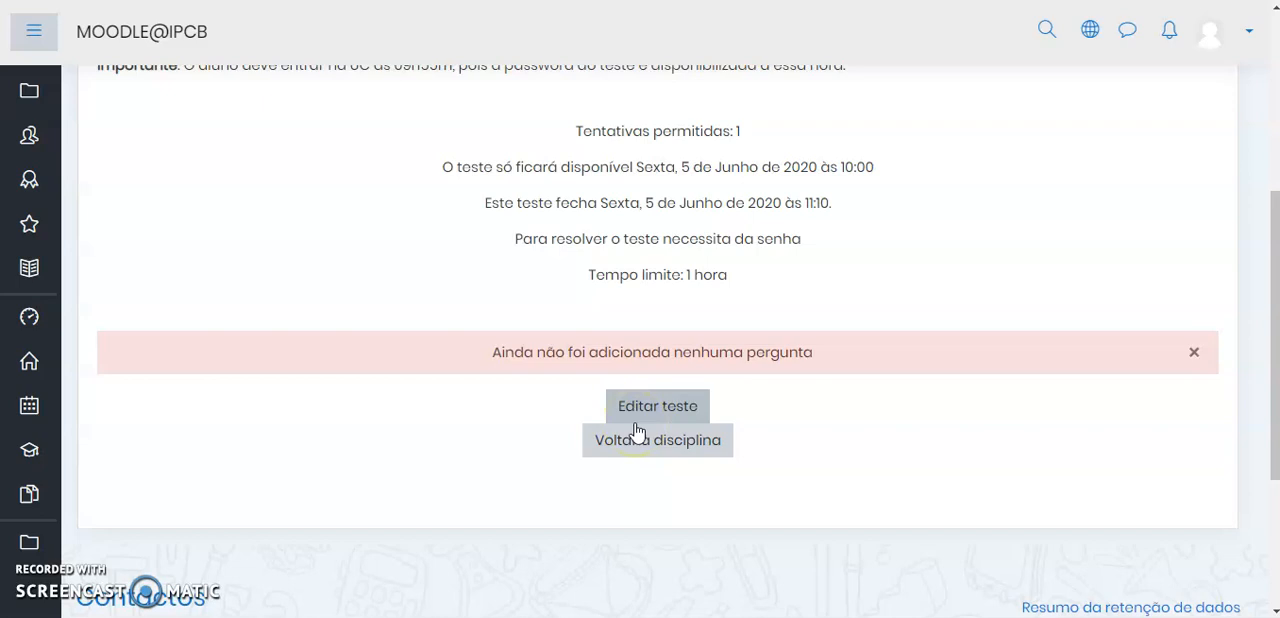
{"action": "scroll", "coordinate": [671, 314], "scroll_direction": "down", "scroll_amount": 1}
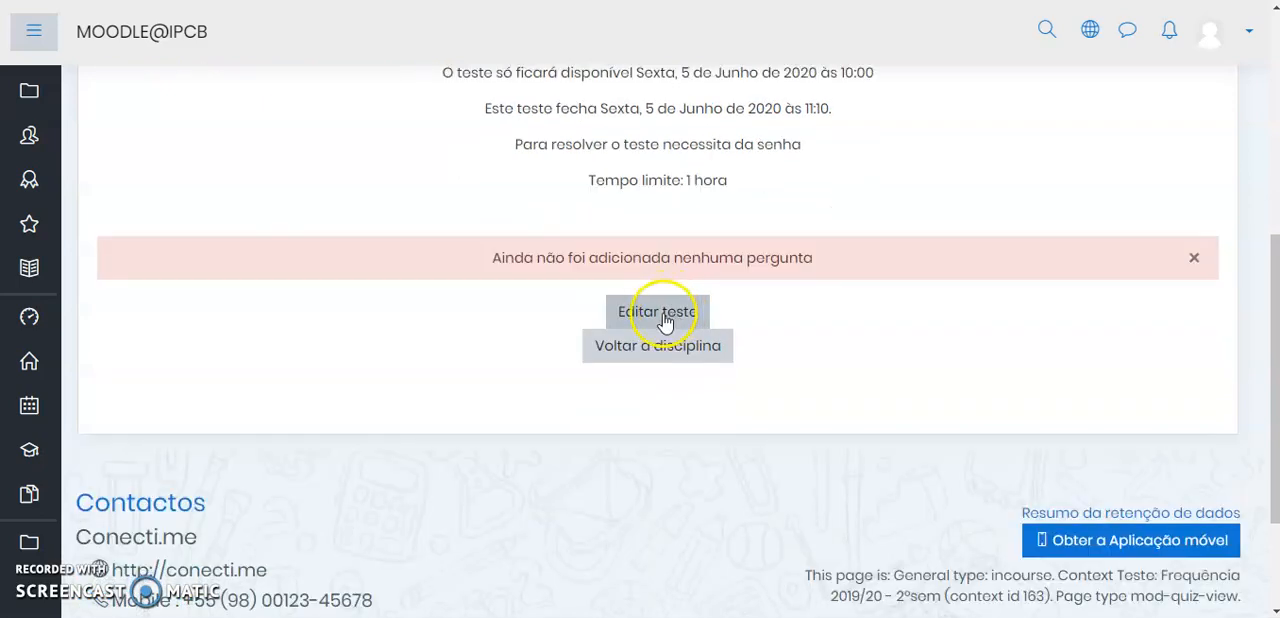
Open the question editing page (Editar teste) of the quiz
{"action": "left_click", "coordinate": [660, 318]}
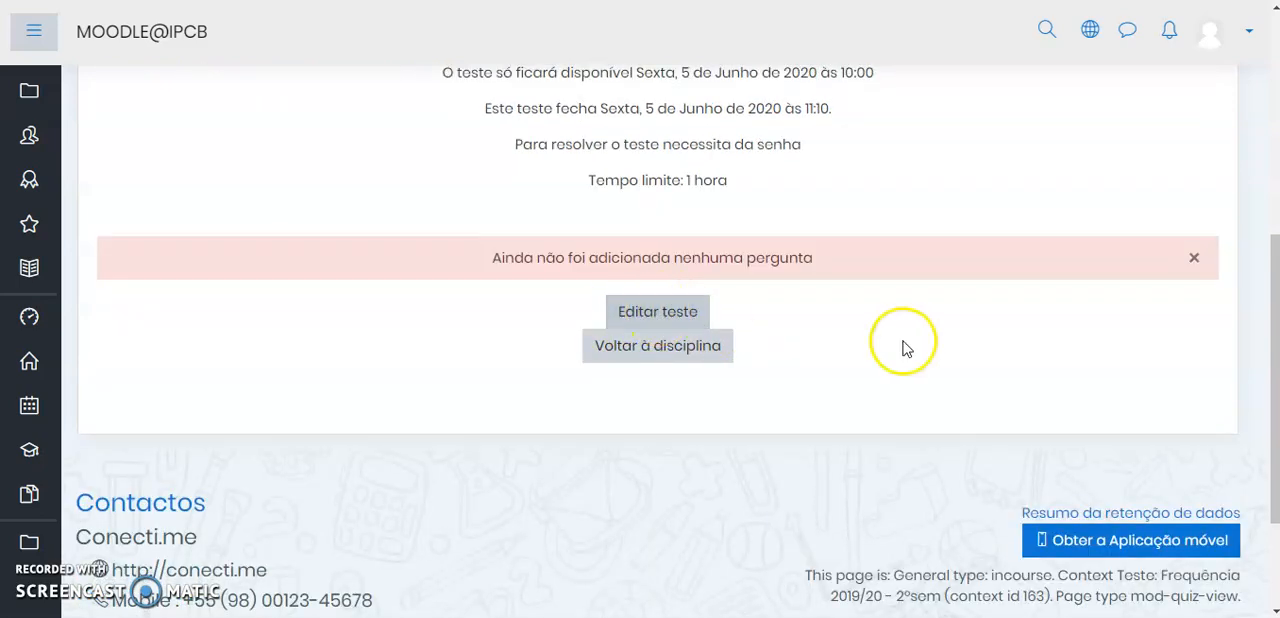
{"action": "scroll", "coordinate": [886, 343], "scroll_direction": "up", "scroll_amount": 4}
{"action": "left_click", "coordinate": [1188, 160]}
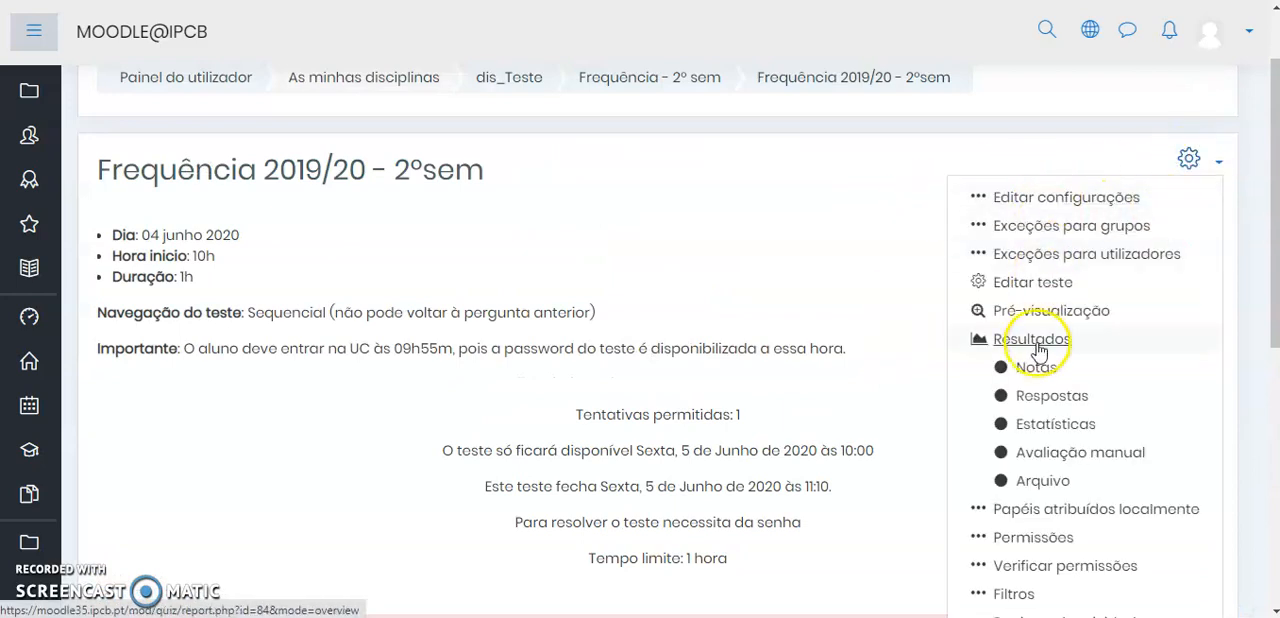
{"action": "left_click", "coordinate": [1040, 284]}
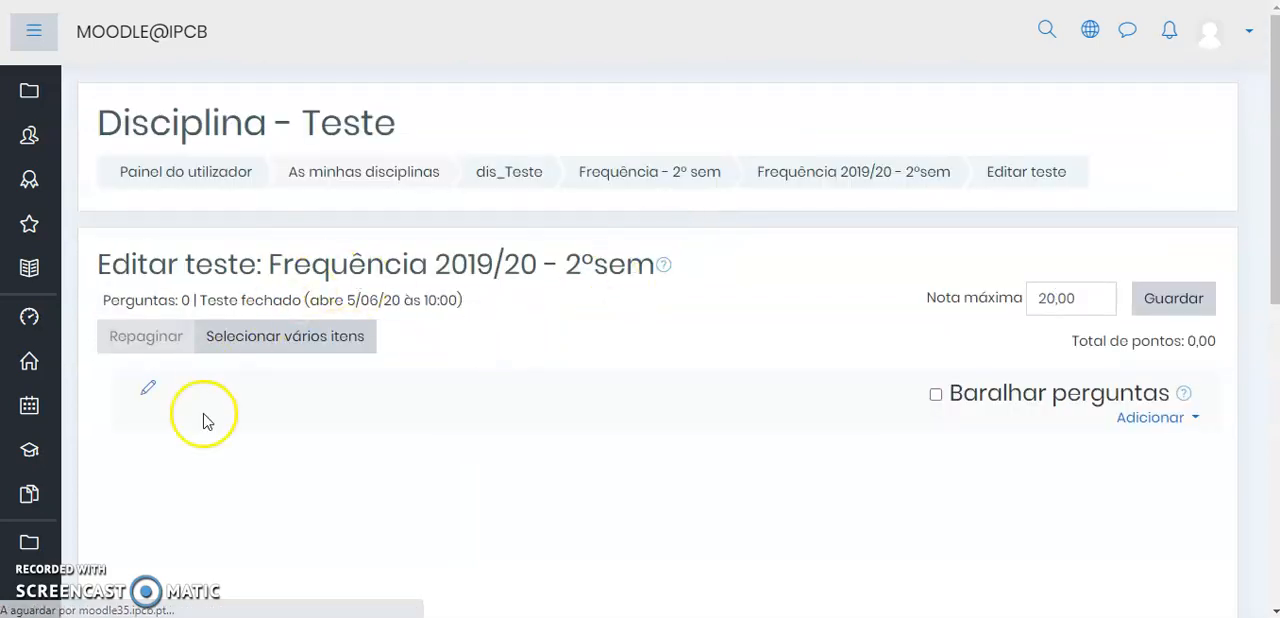
Save the quiz's Nota máxima as 20,00
{"action": "scroll", "coordinate": [549, 386], "scroll_direction": "down", "scroll_amount": 1}
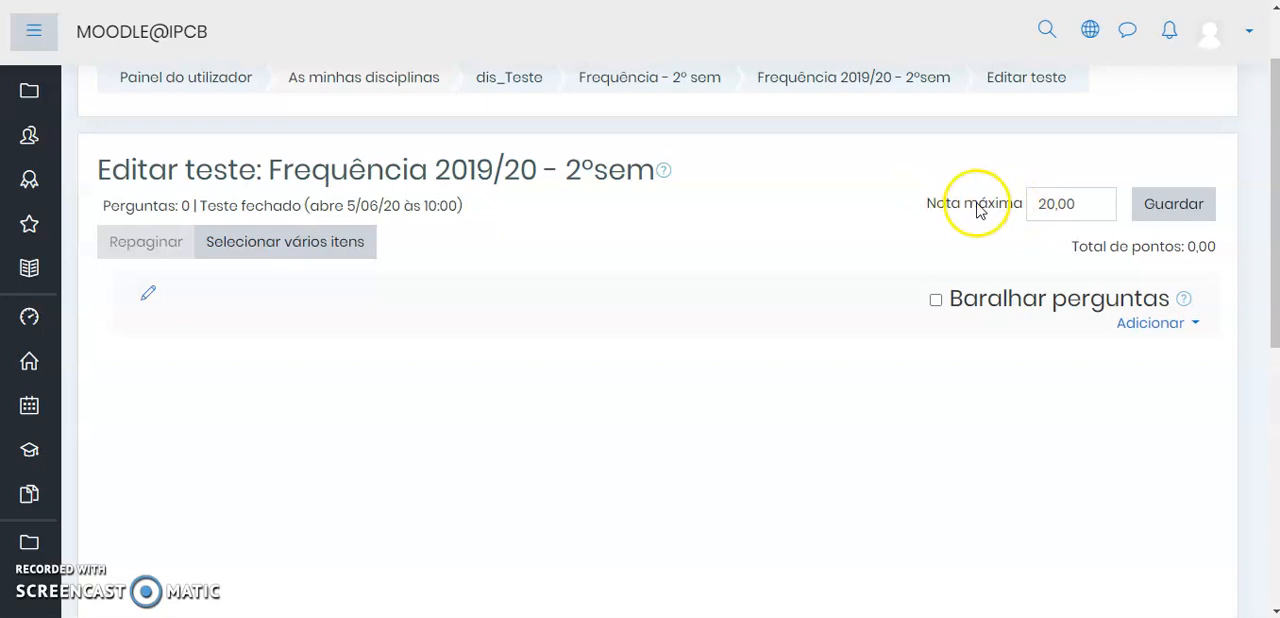
{"action": "left_click", "coordinate": [962, 207]}
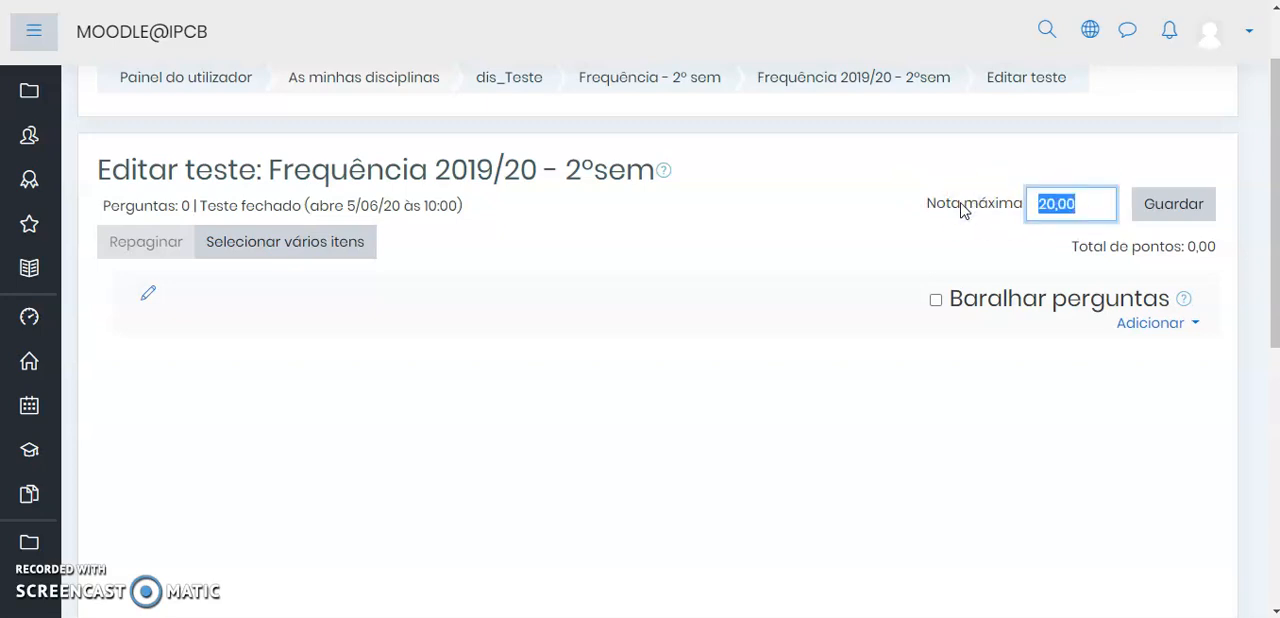
{"action": "left_click", "coordinate": [1092, 207]}
{"action": "left_click", "coordinate": [955, 210]}
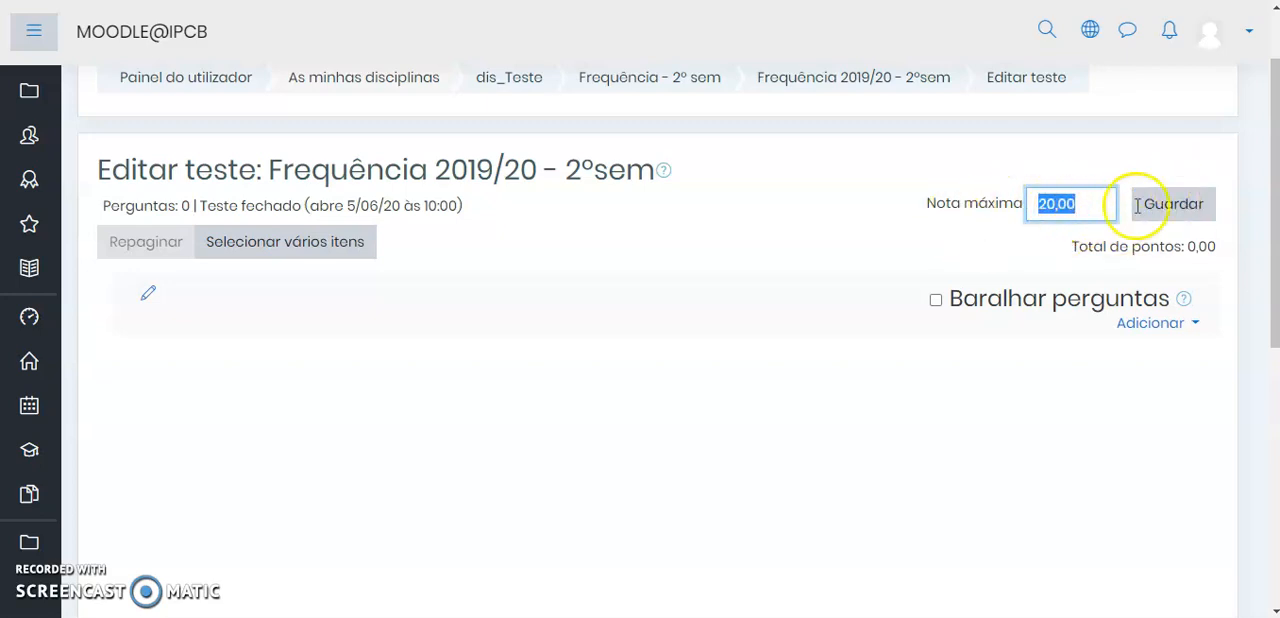
{"action": "left_click", "coordinate": [1170, 205]}
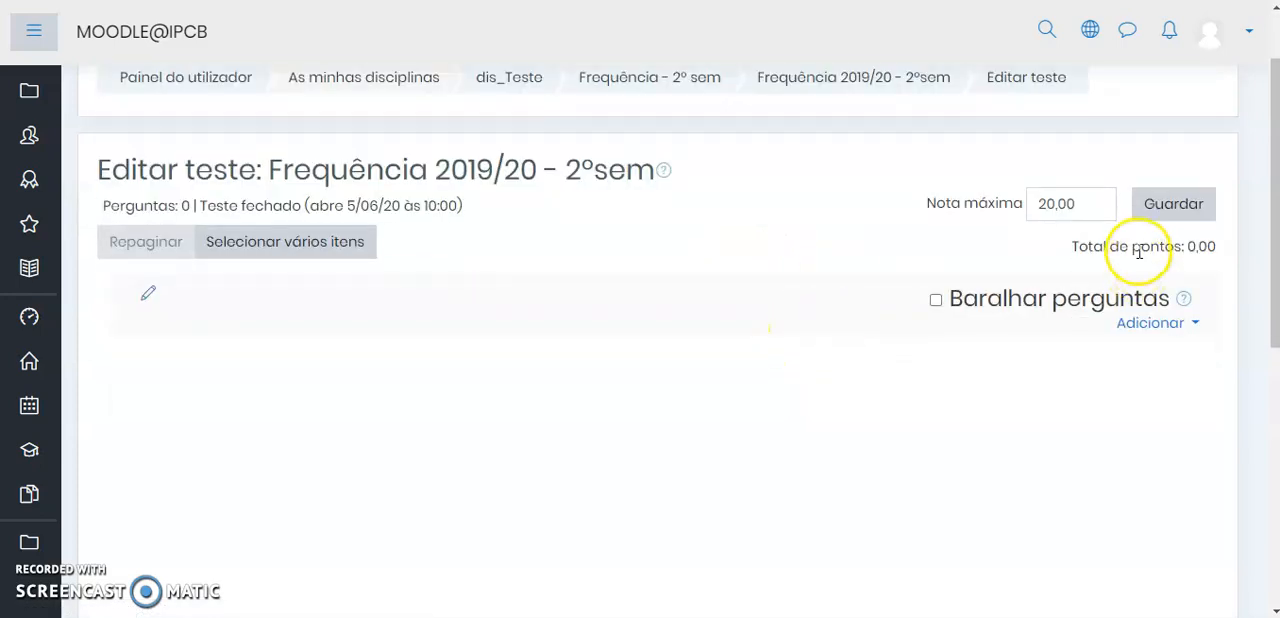
Look through the question types offered for a new question and close the chooser without adding one
{"action": "left_click", "coordinate": [1150, 326]}
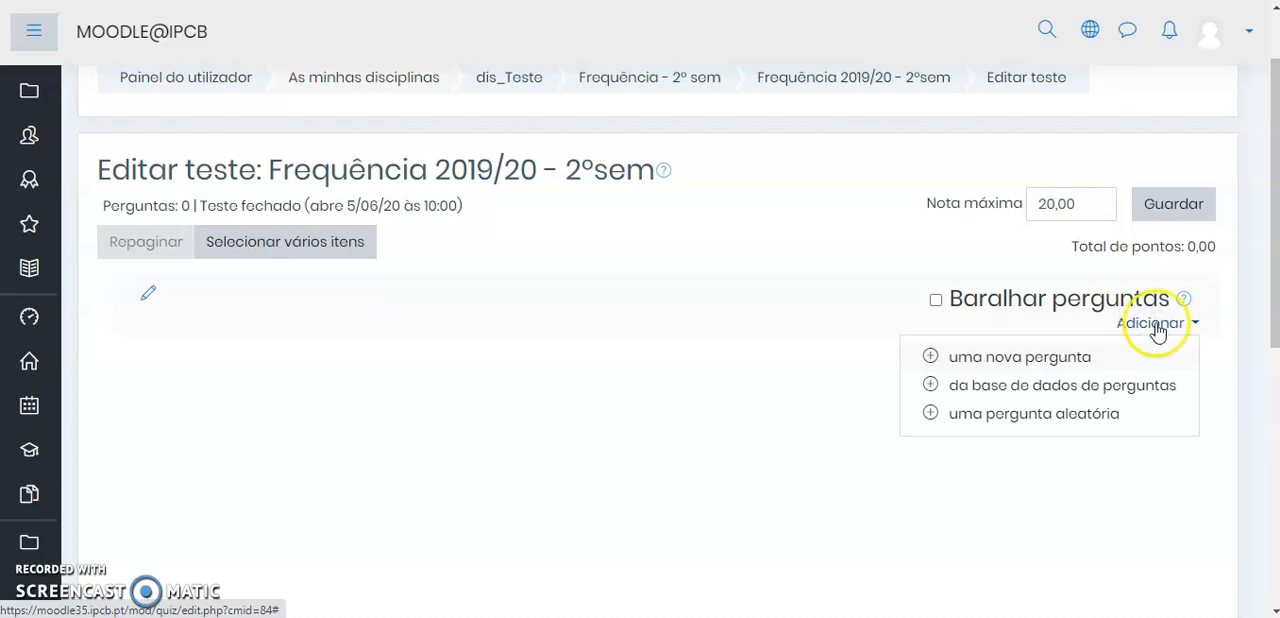
{"action": "left_click", "coordinate": [1020, 362]}
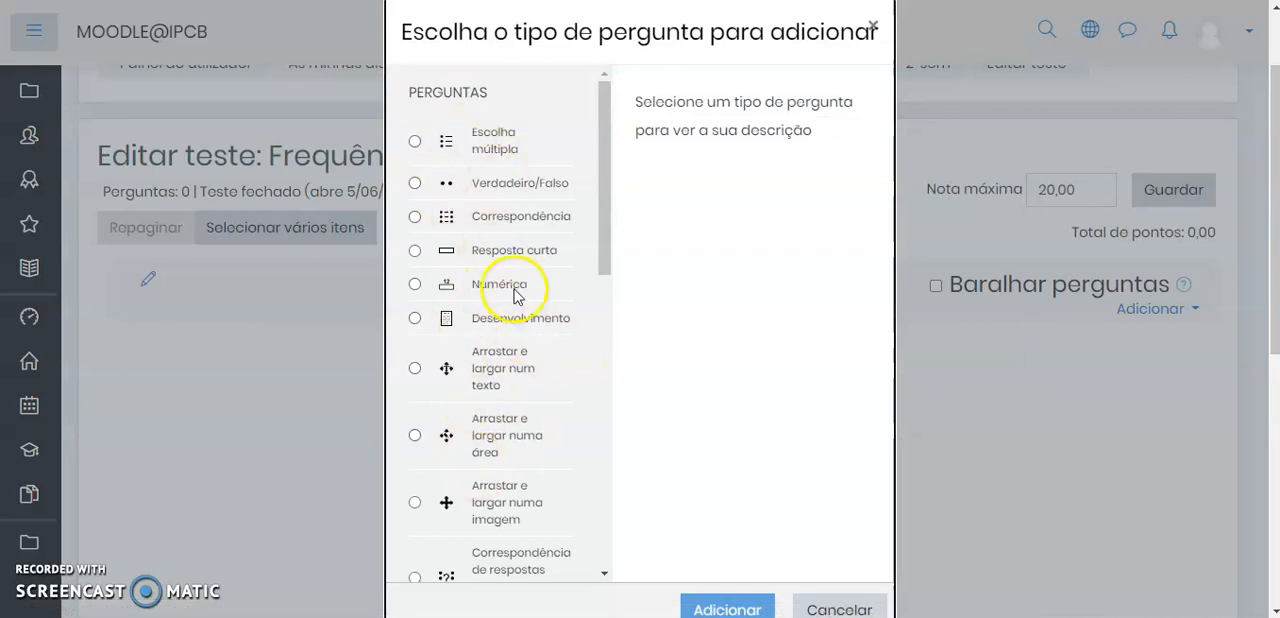
{"action": "scroll", "coordinate": [480, 160], "scroll_direction": "down", "scroll_amount": 2}
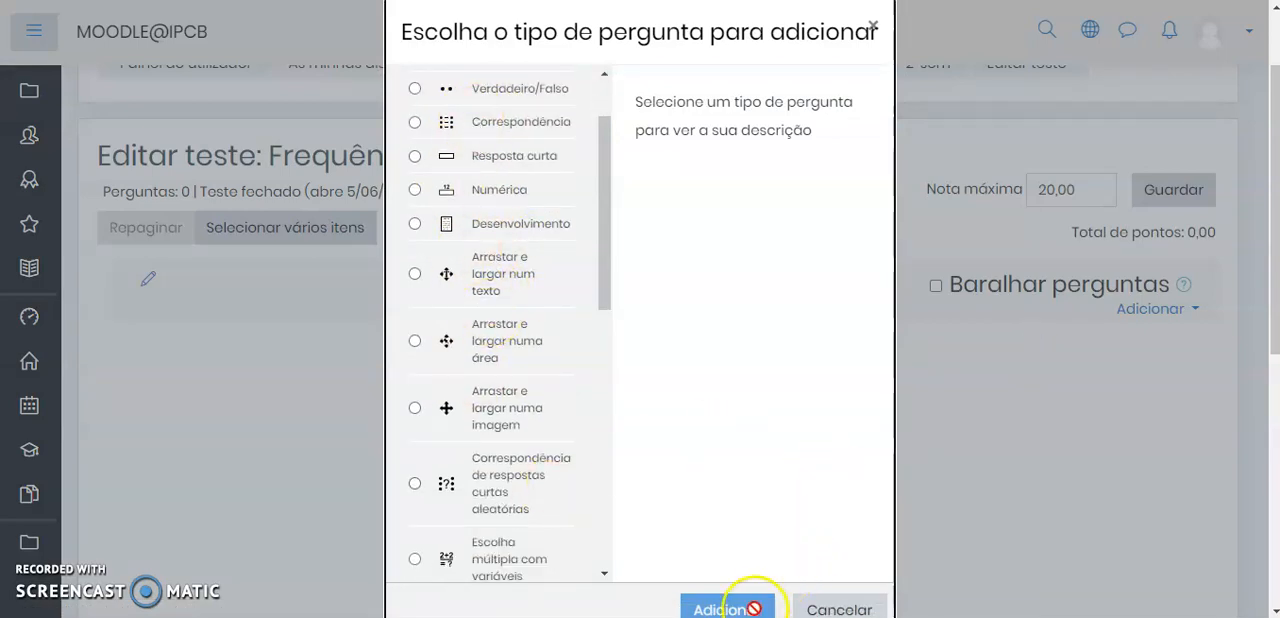
{"action": "left_click", "coordinate": [840, 608]}
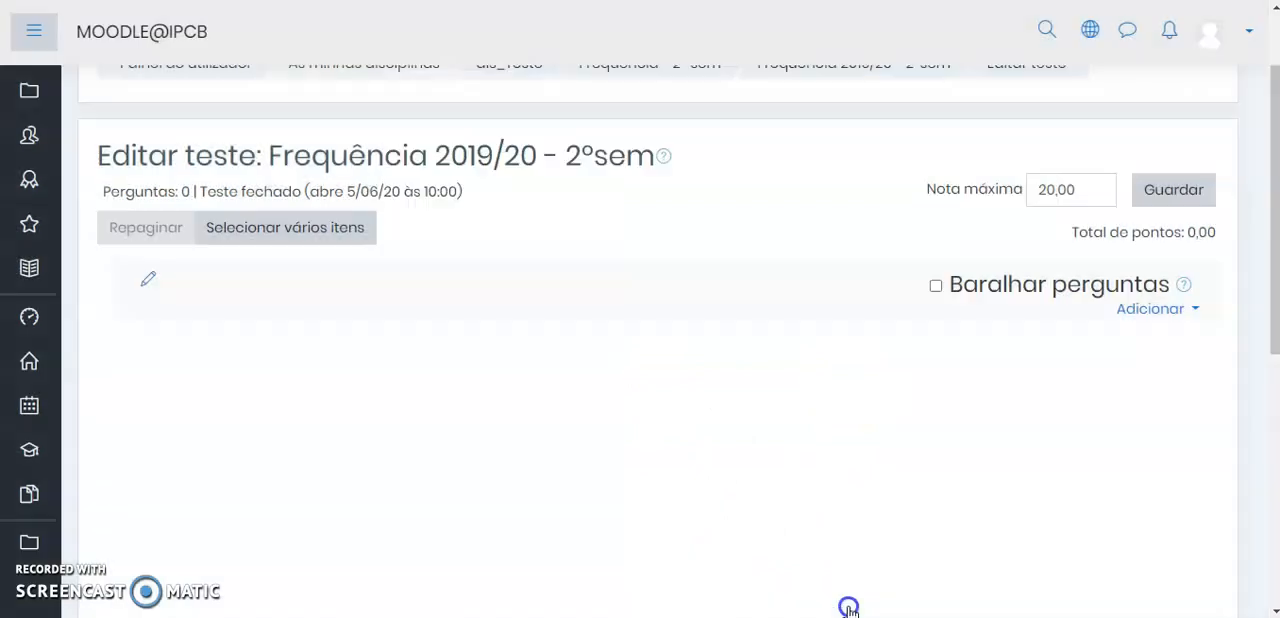
Start adding questions from the question bank, choosing the category Anatomia and including questions from its subcategories
{"action": "left_click", "coordinate": [1145, 311]}
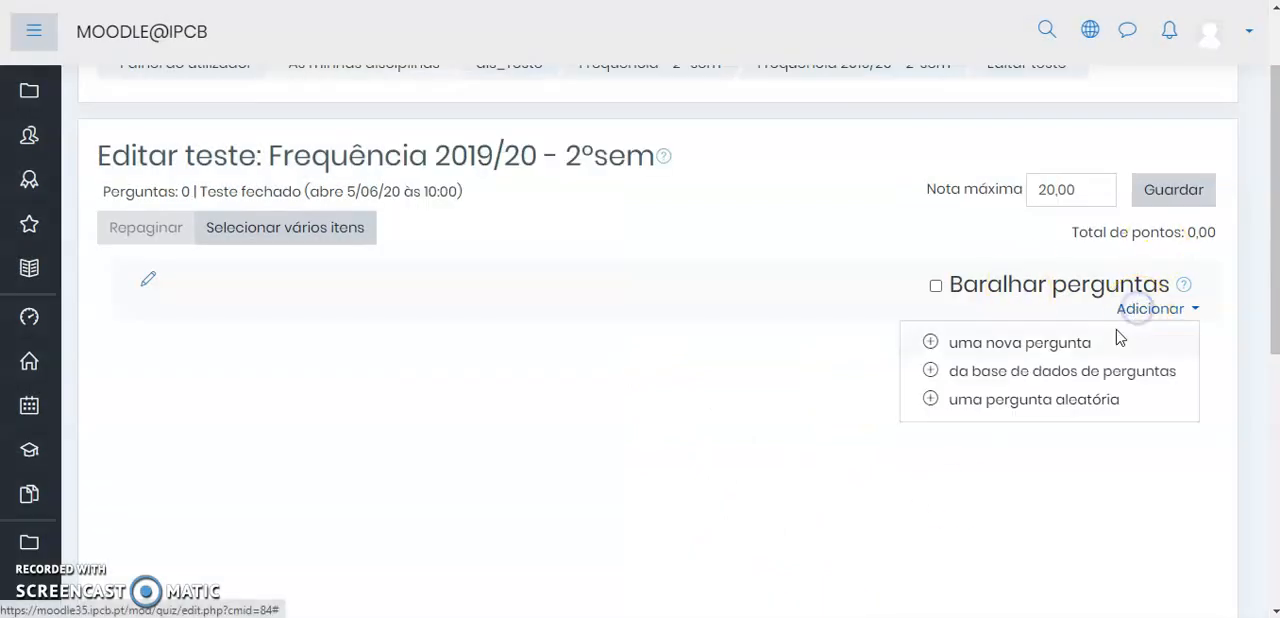
{"action": "left_click", "coordinate": [1012, 376]}
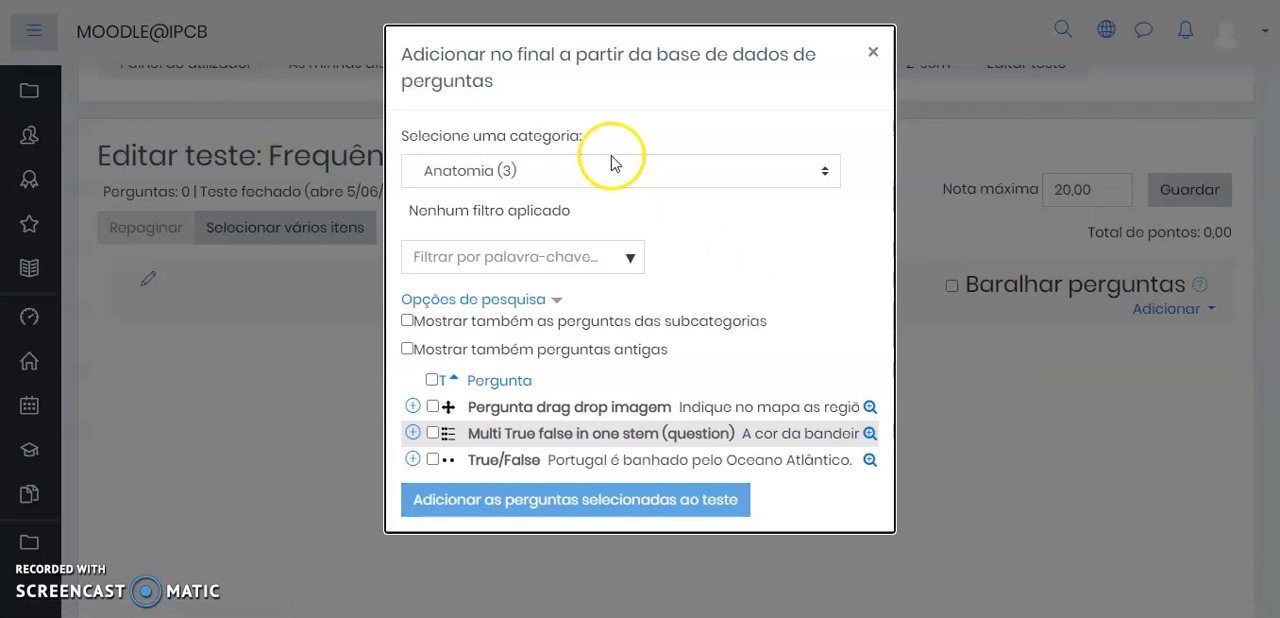
{"action": "left_click", "coordinate": [566, 173]}
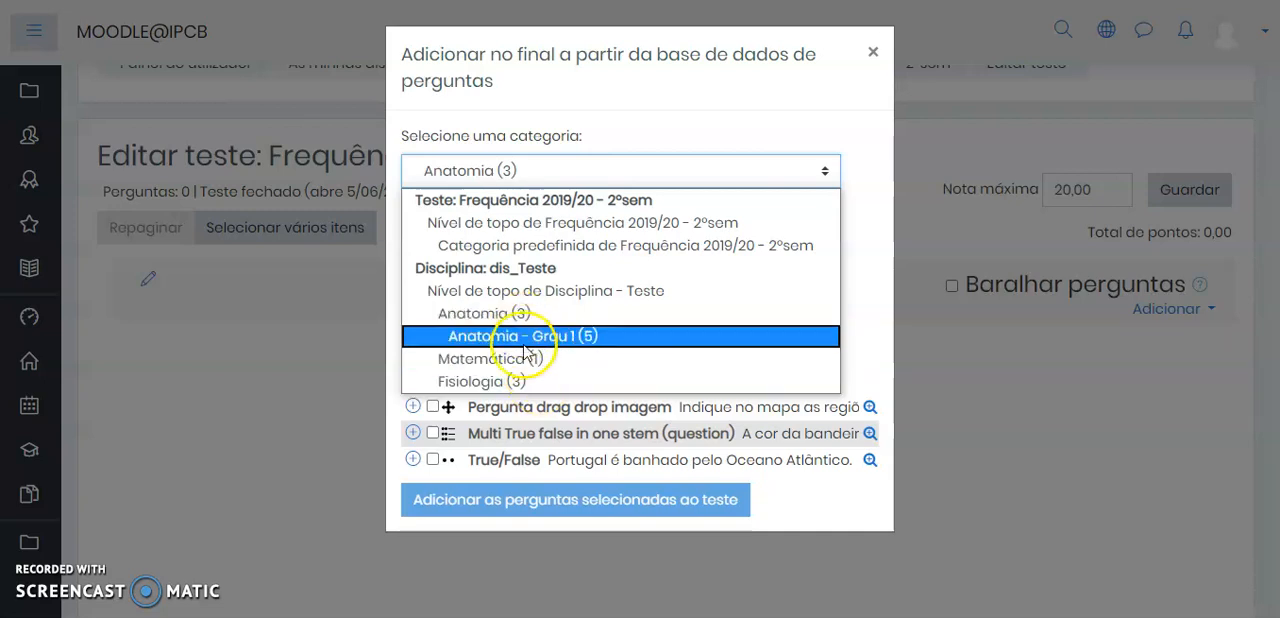
{"action": "left_click", "coordinate": [491, 320]}
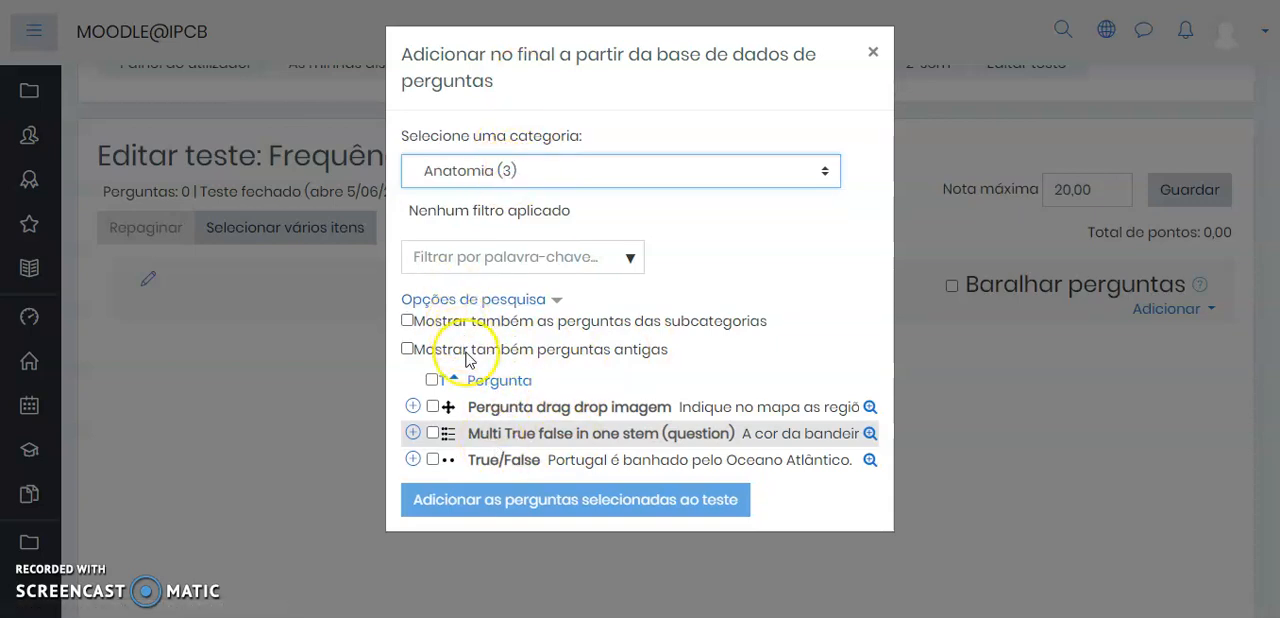
{"action": "left_click", "coordinate": [407, 320]}
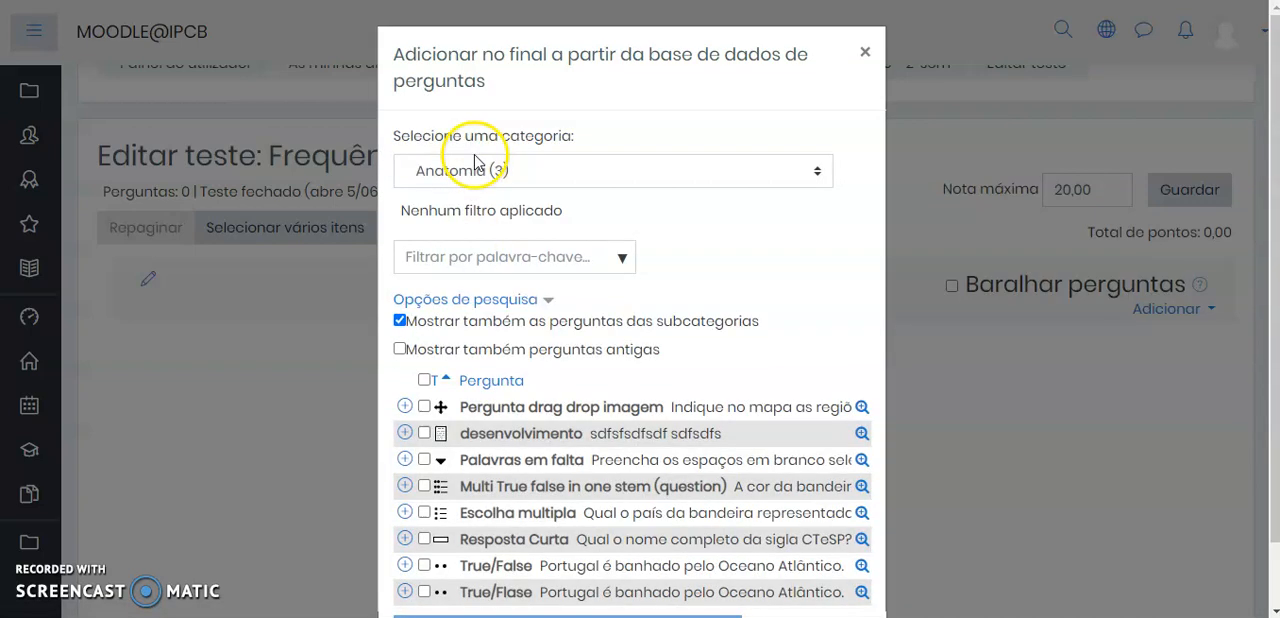
{"action": "scroll", "coordinate": [712, 210], "scroll_direction": "down", "scroll_amount": 2}
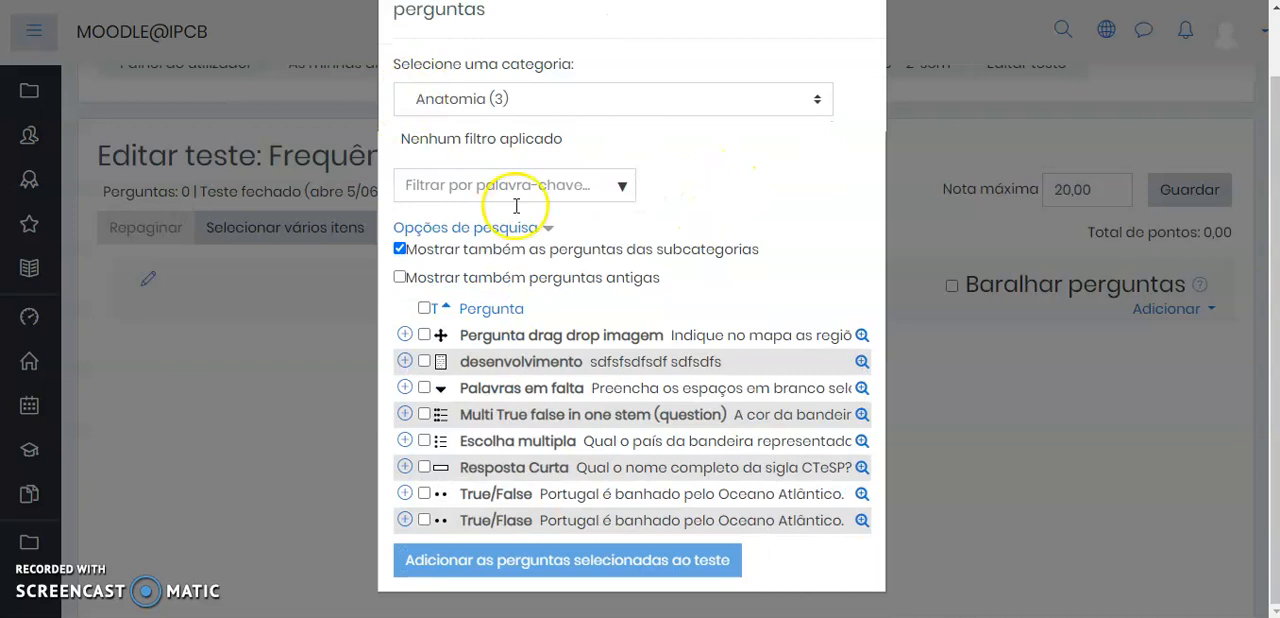
{"action": "left_click", "coordinate": [502, 97]}
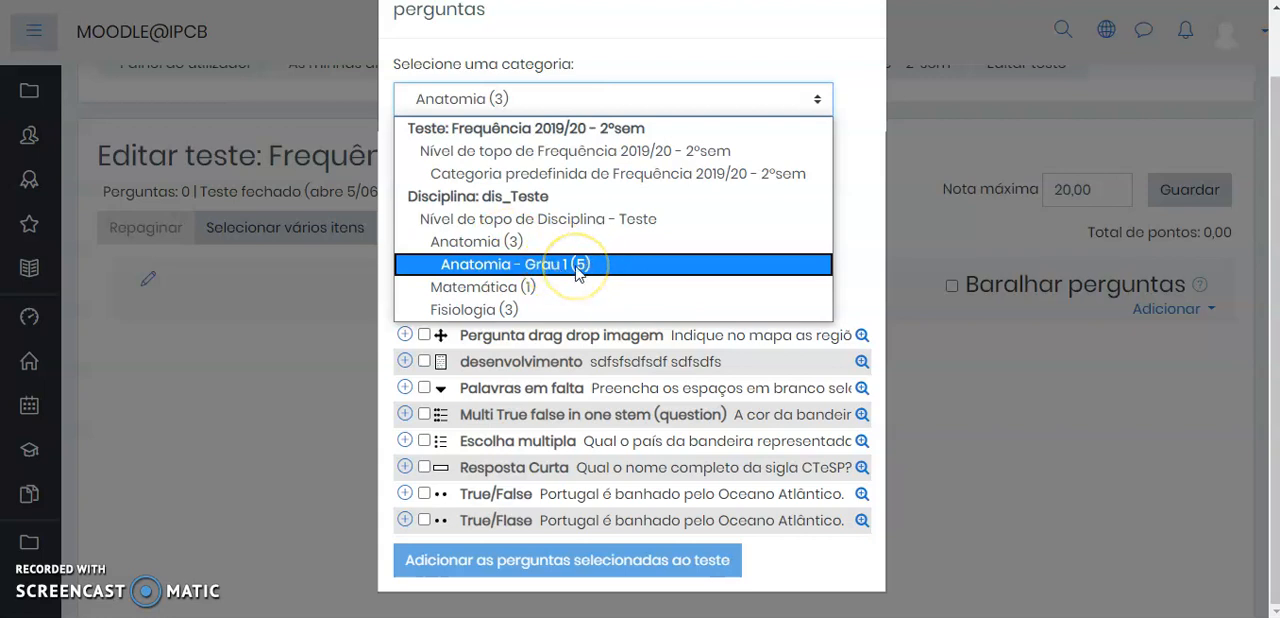
{"action": "left_click", "coordinate": [505, 244]}
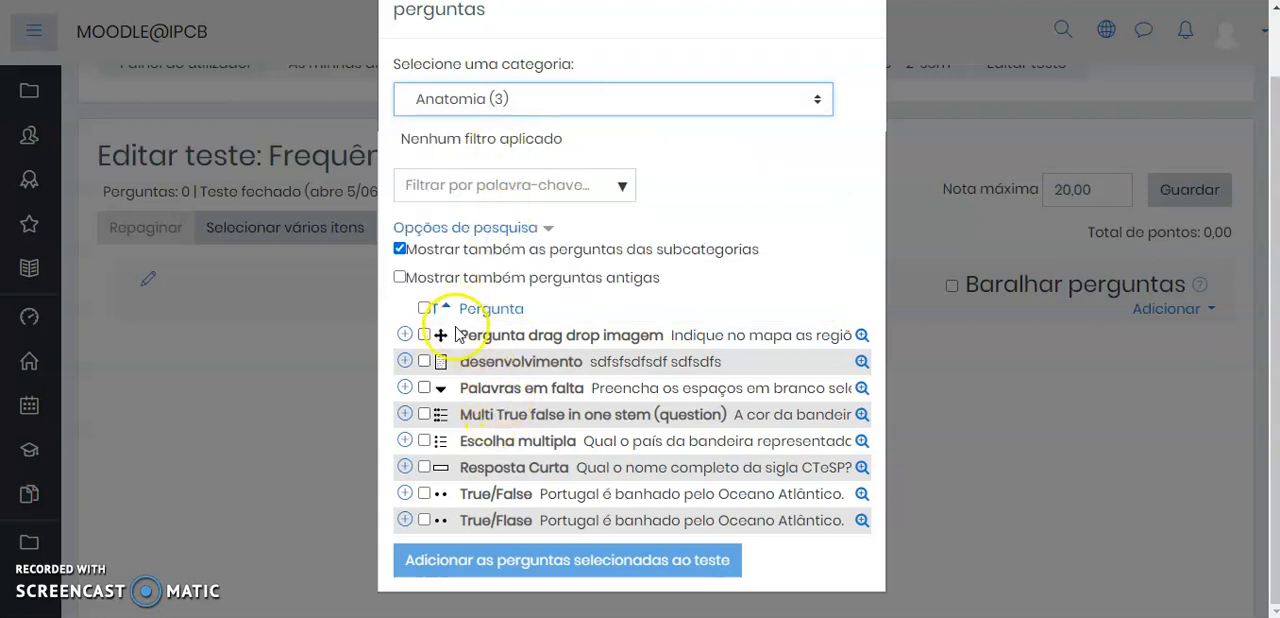
Add the questions "Pergunta drag drop imagem", "desenvolvimento", "Palavras em falta" and "Multi True false in one stem (question)" to the quiz
{"action": "left_click", "coordinate": [424, 361]}
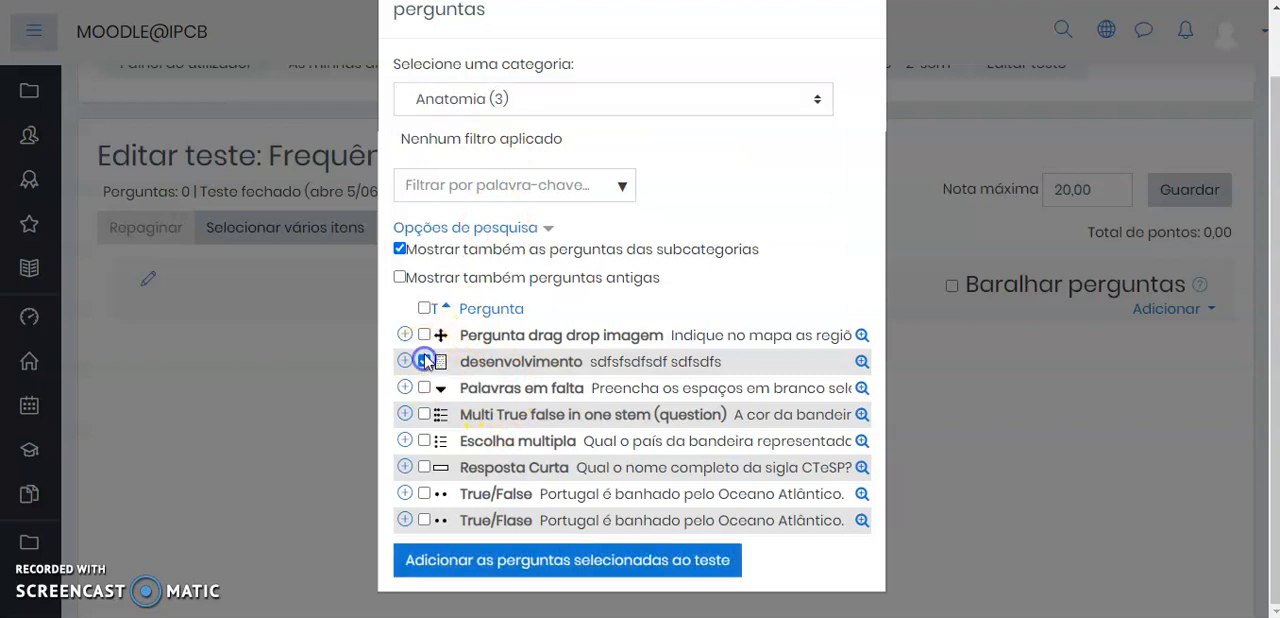
{"action": "left_click", "coordinate": [424, 335]}
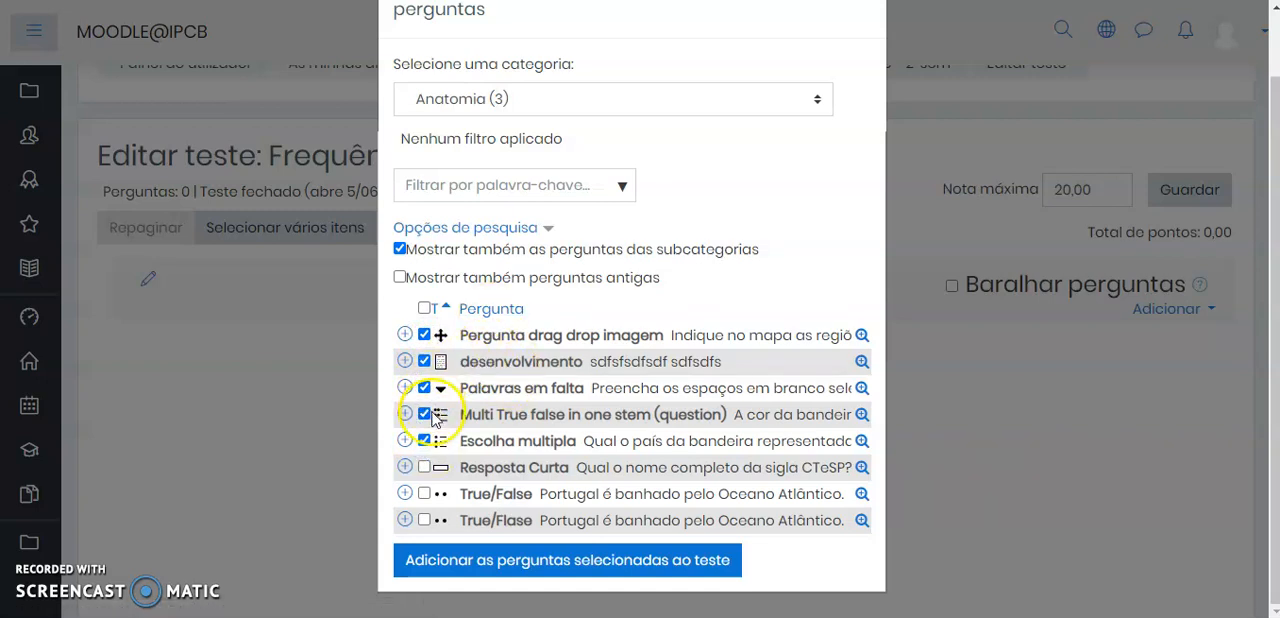
{"action": "left_click", "coordinate": [424, 441]}
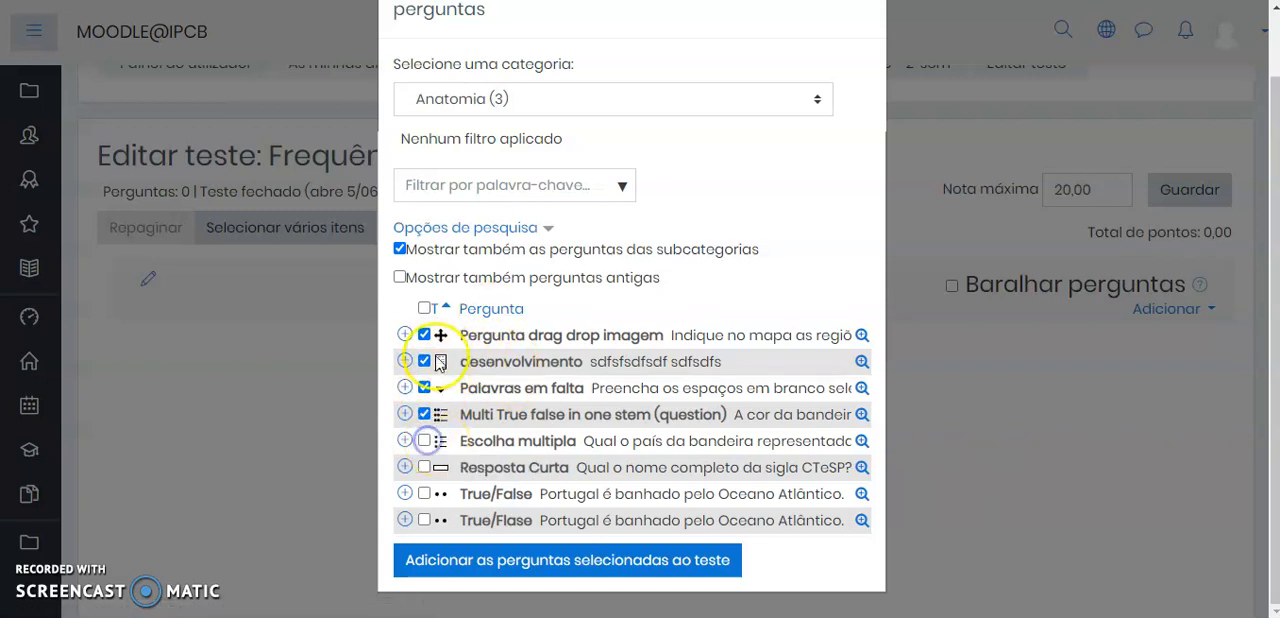
{"action": "left_click", "coordinate": [555, 562]}
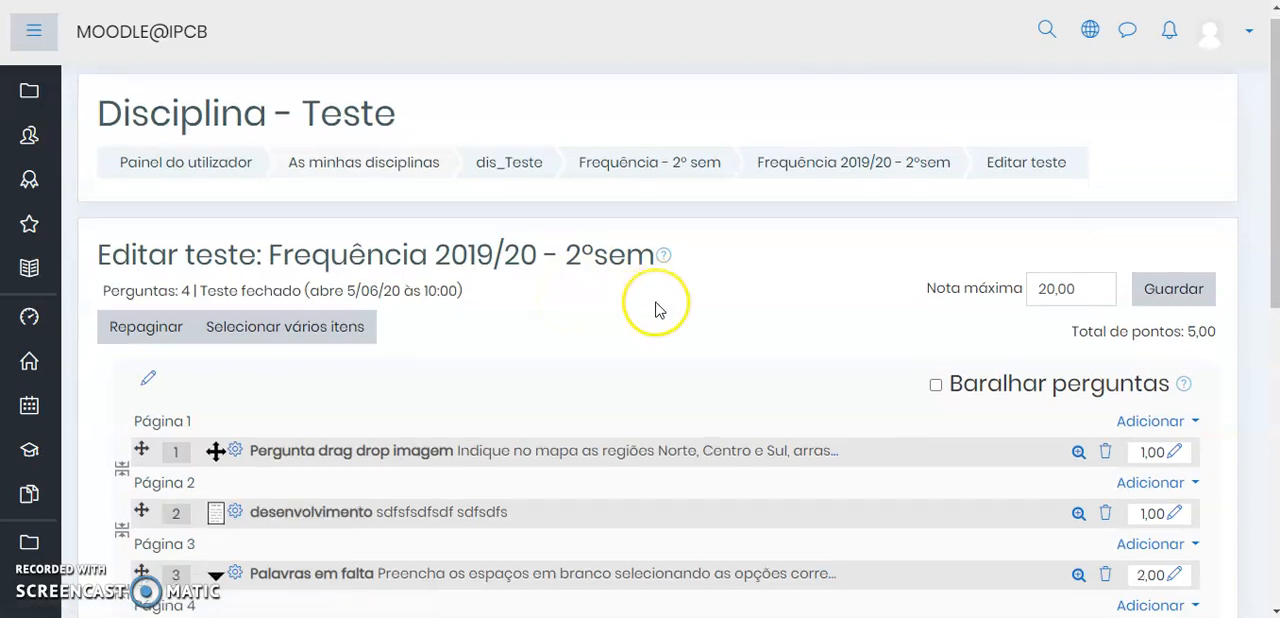
Remove the page breaks between the four questions so they all share Página 1
{"action": "scroll", "coordinate": [656, 309], "scroll_direction": "down", "scroll_amount": 2}
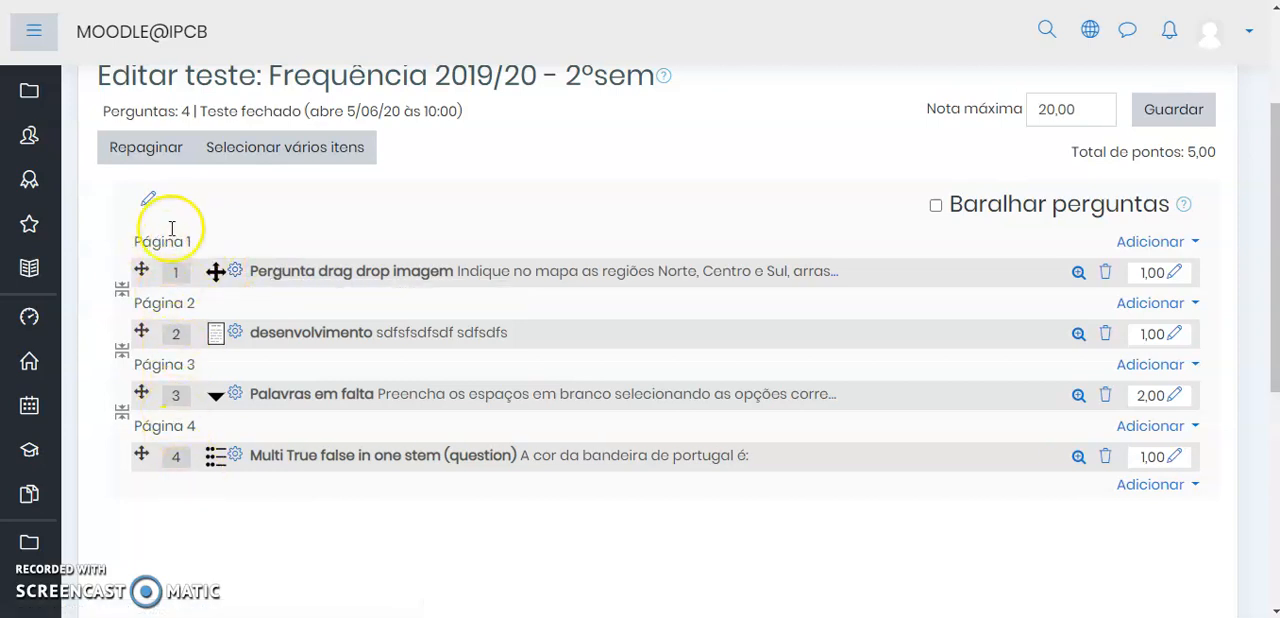
{"action": "left_click", "coordinate": [120, 293]}
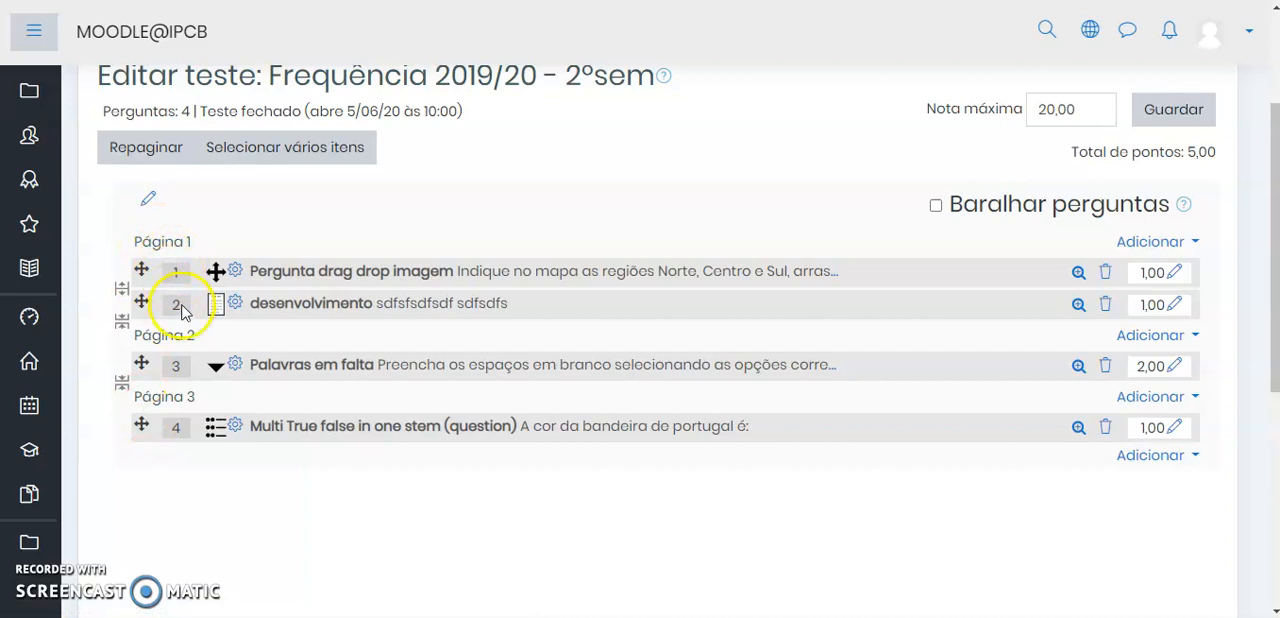
{"action": "left_click", "coordinate": [121, 383]}
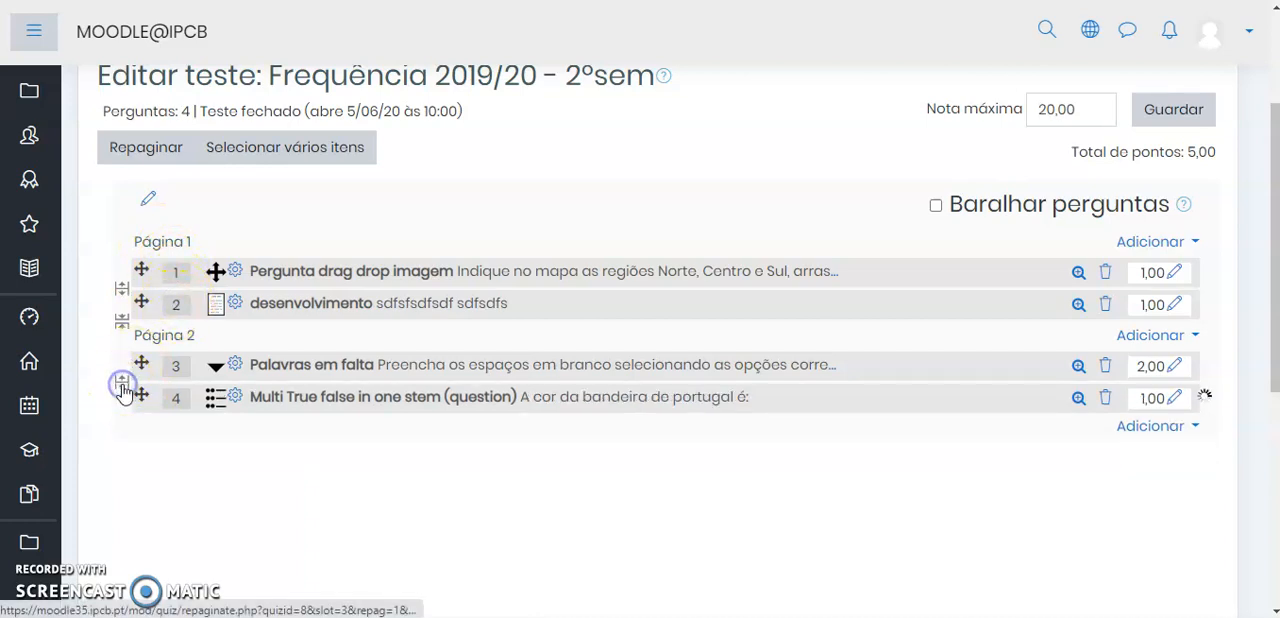
{"action": "left_click", "coordinate": [122, 320]}
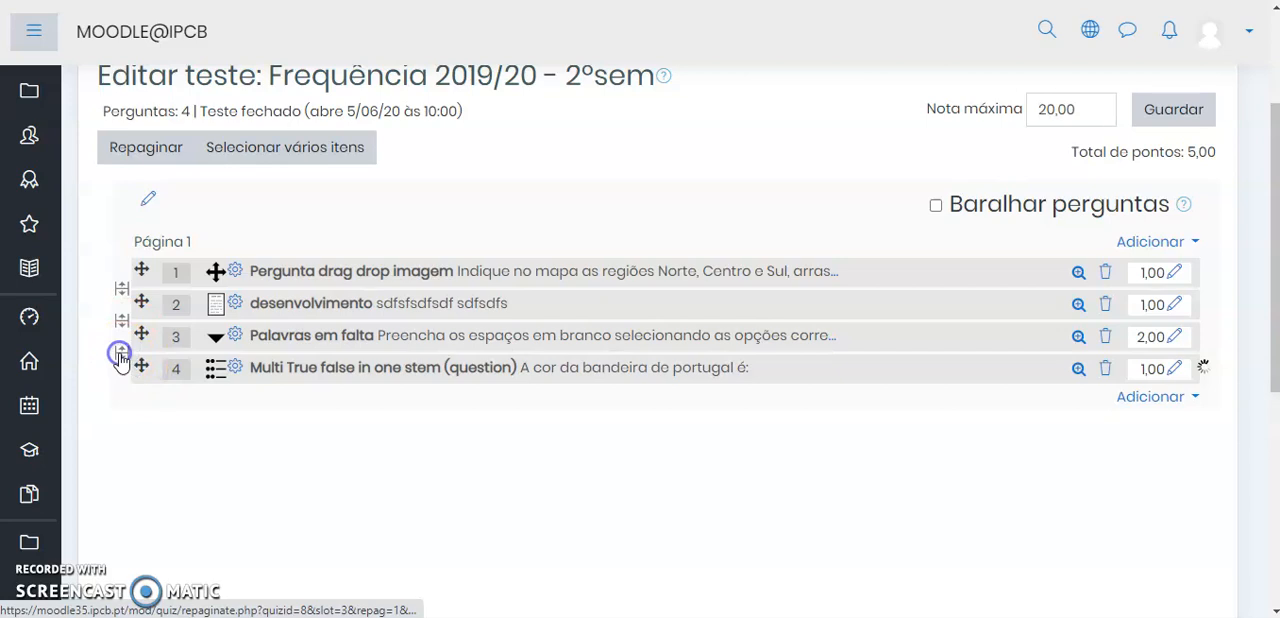
Insert page breaks between the four questions so that each question sits on its own page
{"action": "left_click", "coordinate": [119, 320]}
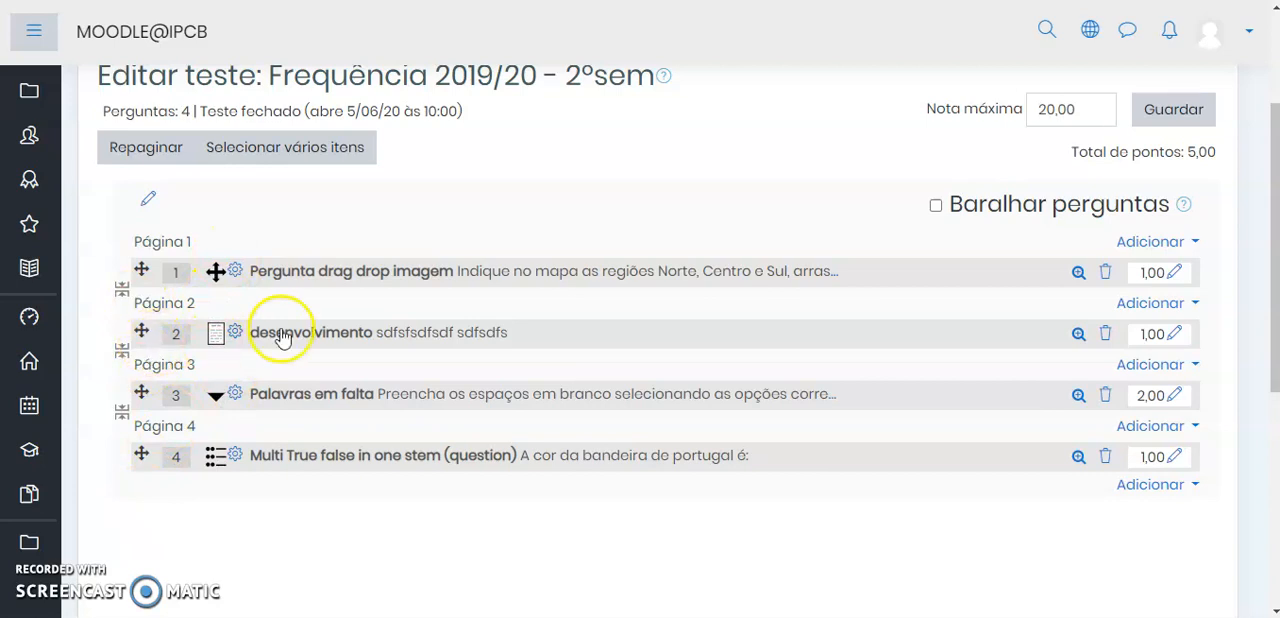
{"action": "scroll", "coordinate": [430, 305], "scroll_direction": "down", "scroll_amount": 1}
{"action": "scroll", "coordinate": [430, 305], "scroll_direction": "down", "scroll_amount": 1}
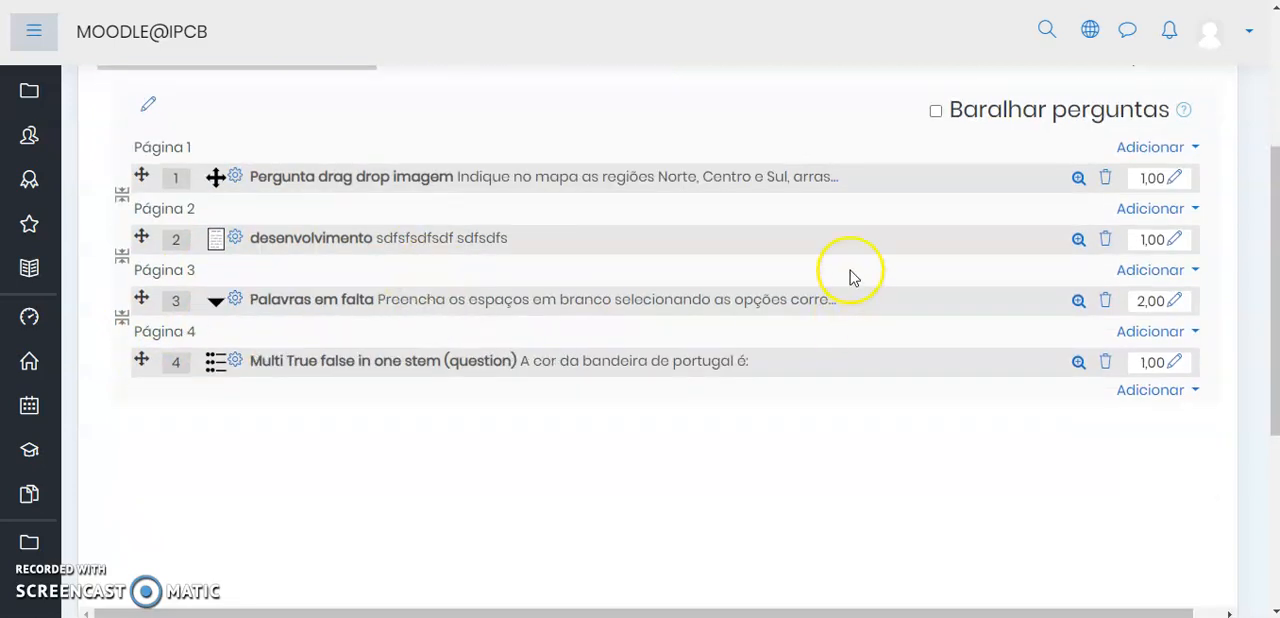
{"action": "scroll", "coordinate": [900, 276], "scroll_direction": "up", "scroll_amount": 2}
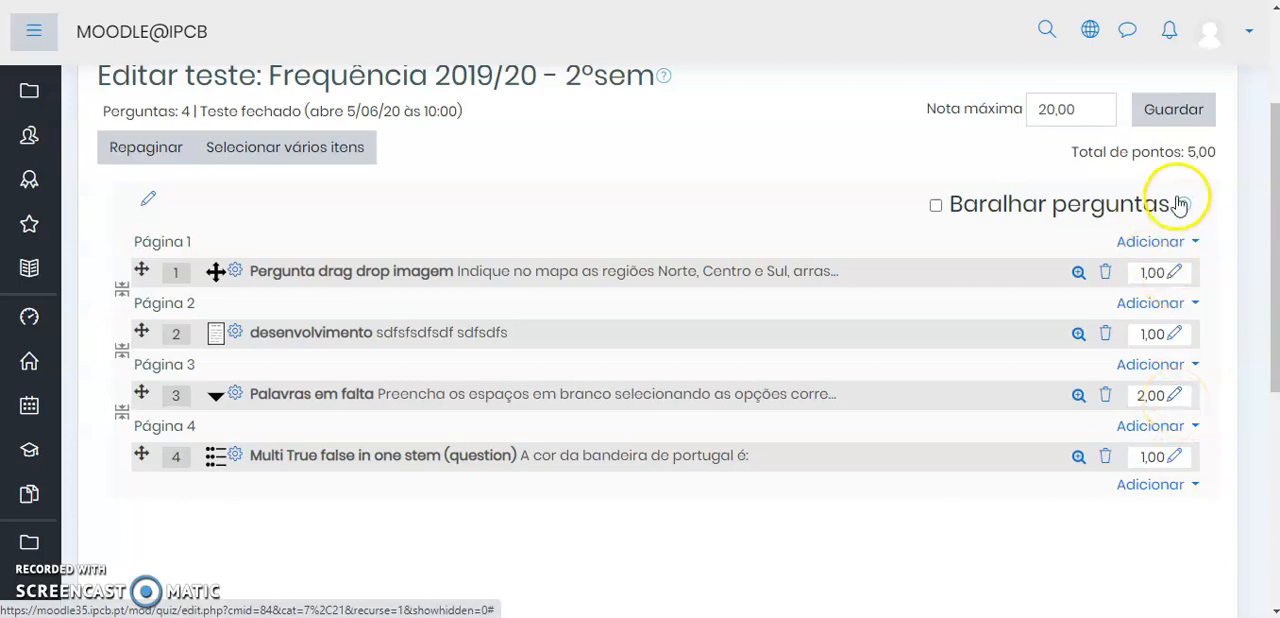
Set the marks of "Pergunta drag drop imagem" to 5 and "desenvolvimento" to 4.5
{"action": "left_click", "coordinate": [1176, 275]}
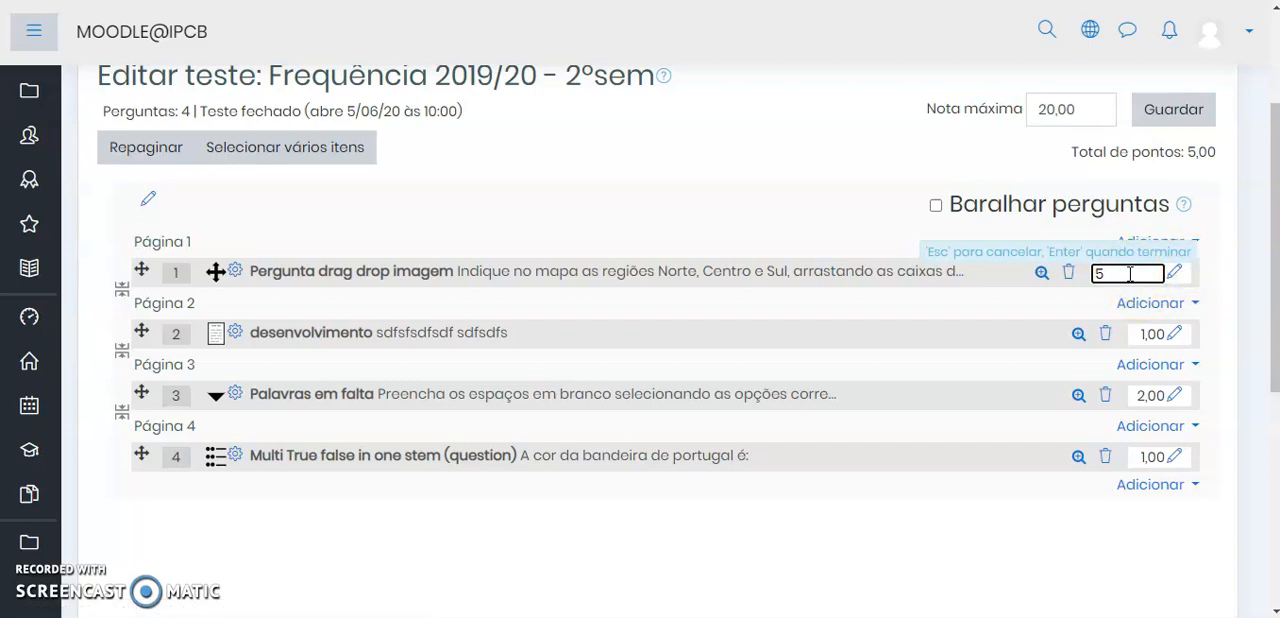
{"action": "key", "text": "Return"}
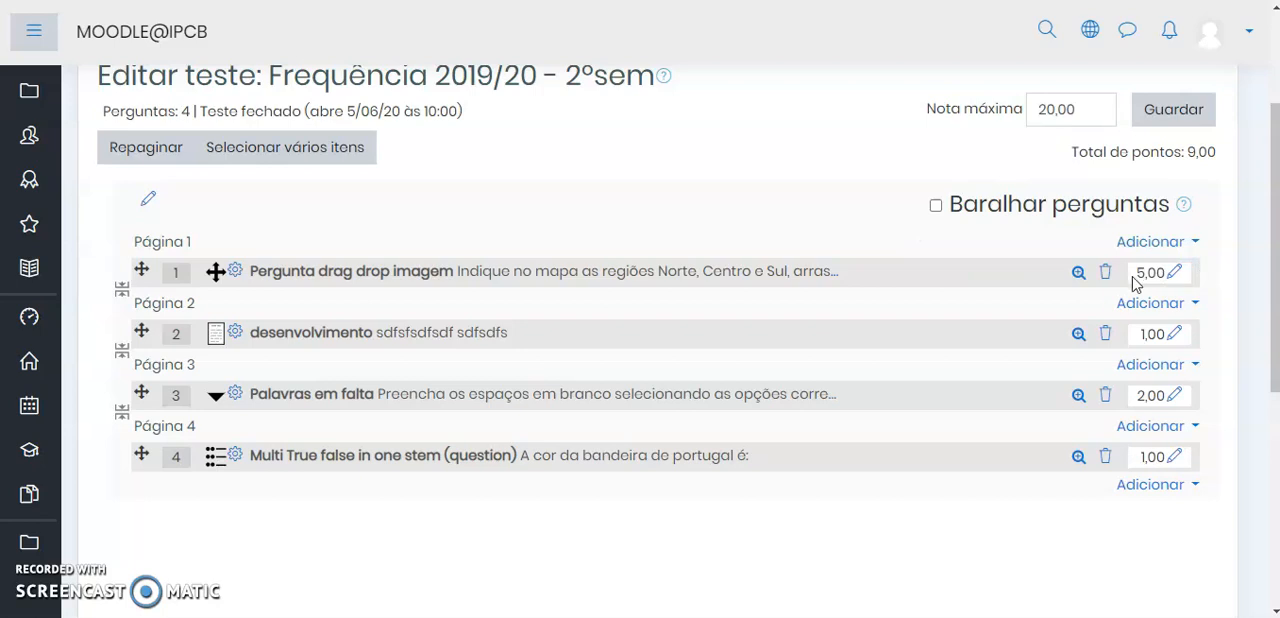
{"action": "left_click", "coordinate": [1175, 335]}
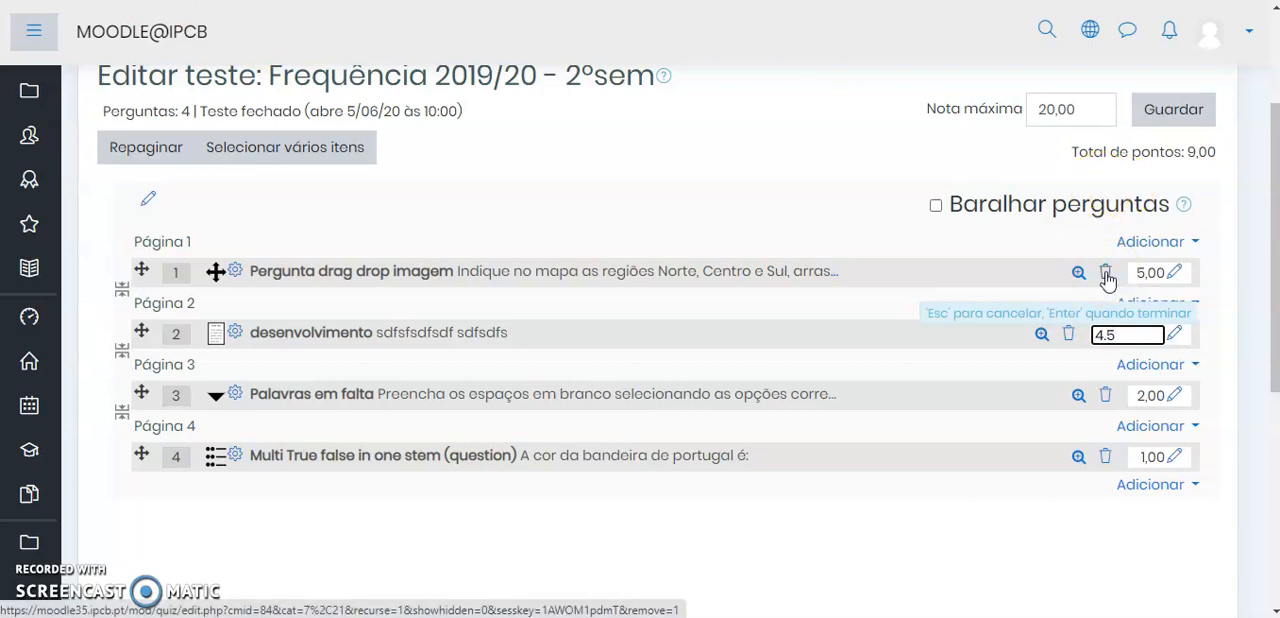
{"action": "key", "text": "Return"}
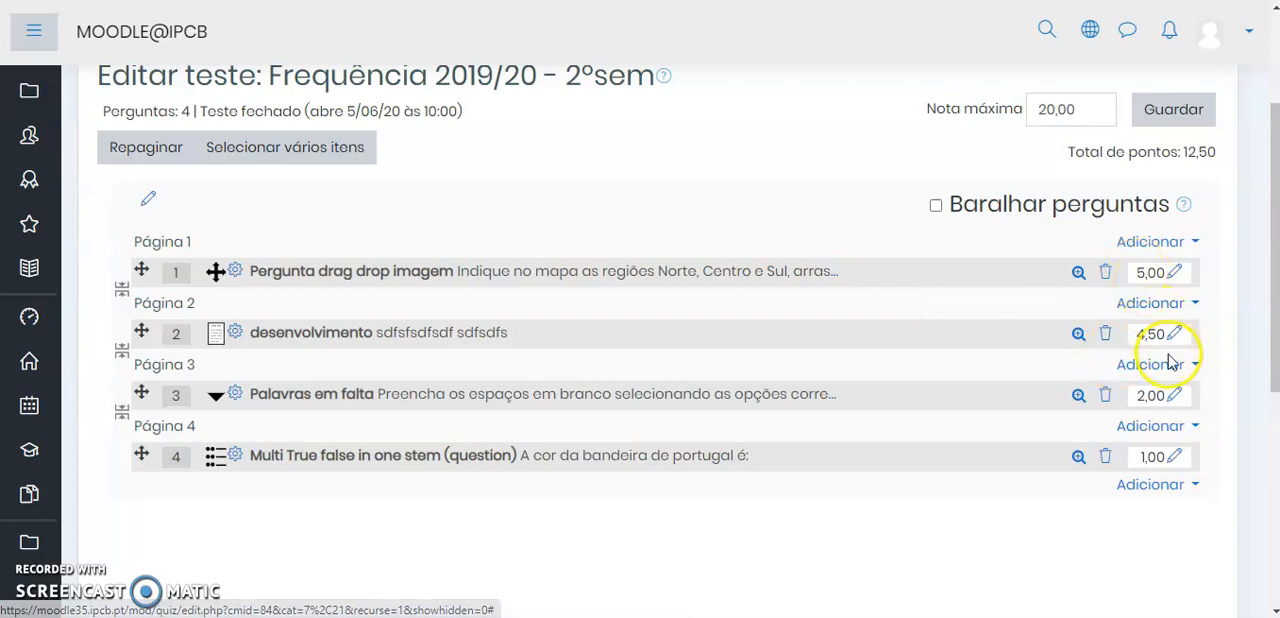
Set the marks of "Palavras em falta" to 5 and "Multi True false in one stem (question)" to 5.5, and enable question shuffling
{"action": "left_click", "coordinate": [1175, 396]}
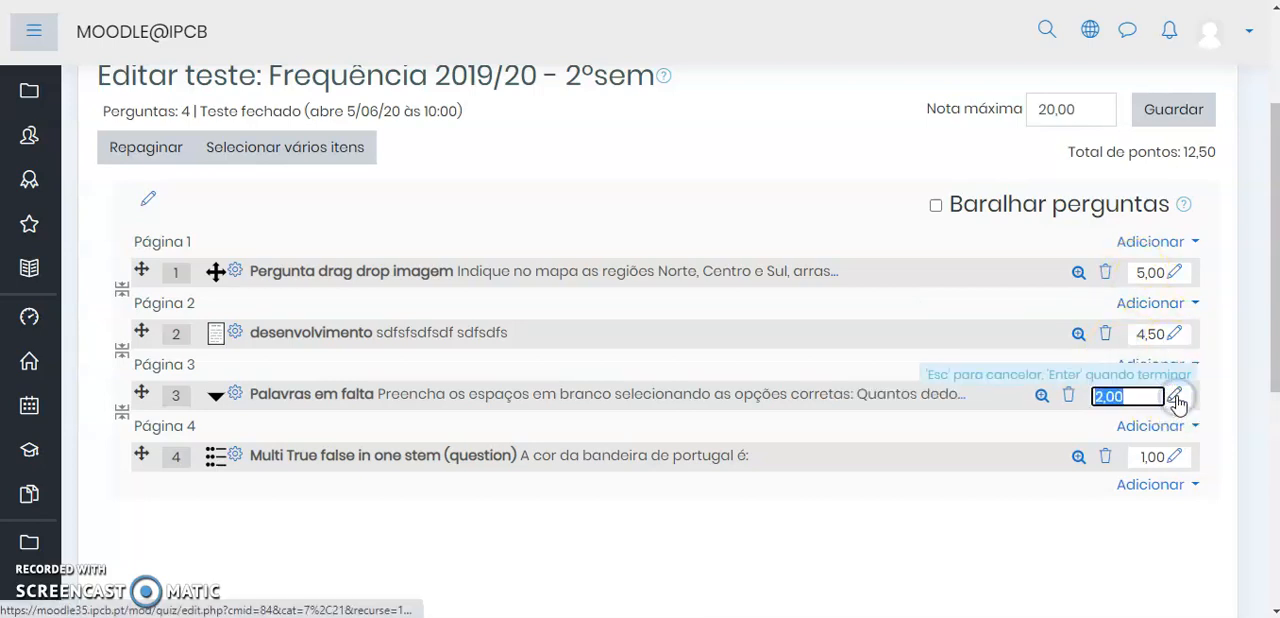
{"action": "type", "text": "5"}
{"action": "key", "text": "Return"}
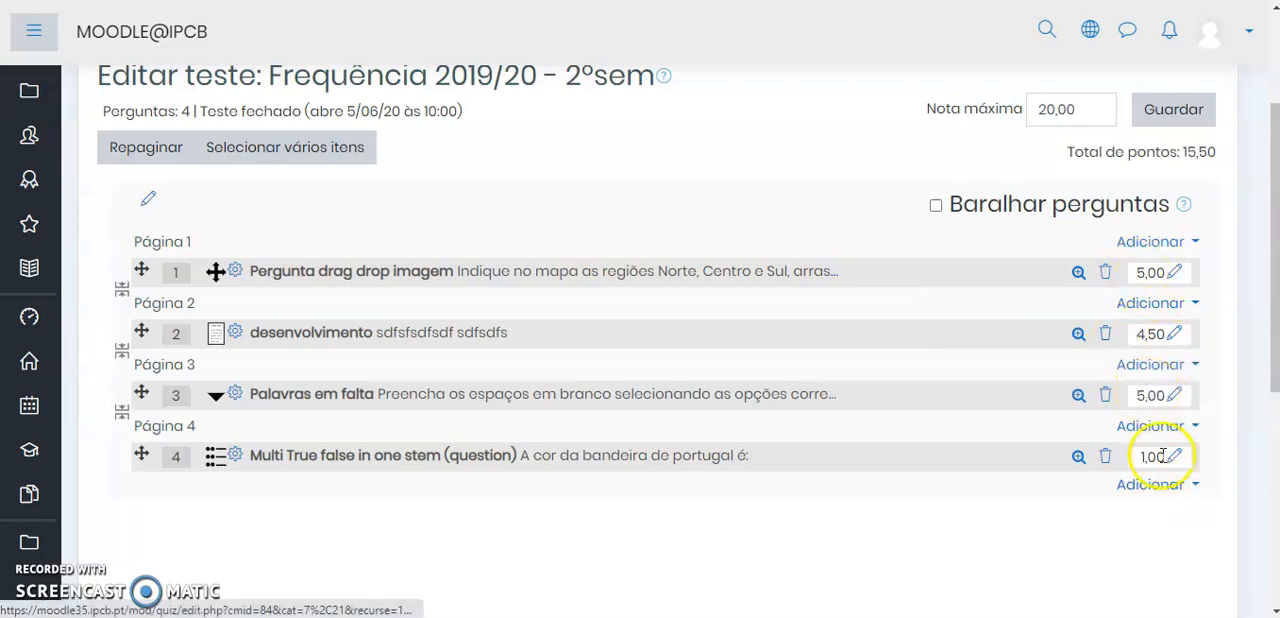
{"action": "left_click", "coordinate": [1173, 460]}
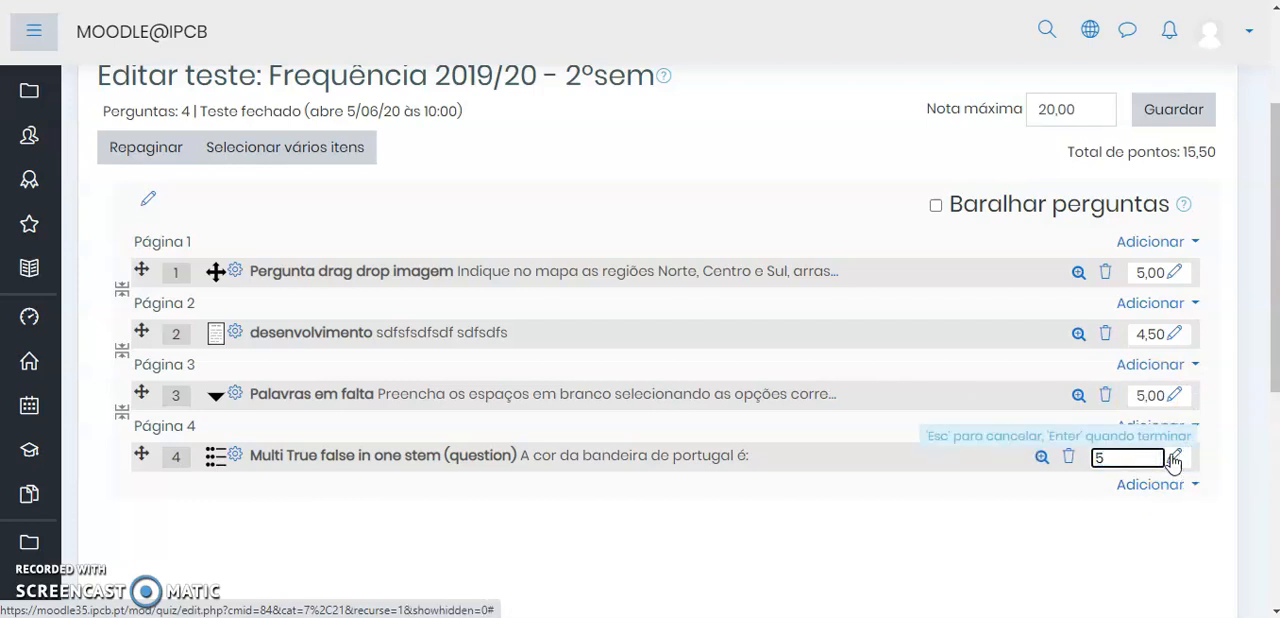
{"action": "key", "text": "Return"}
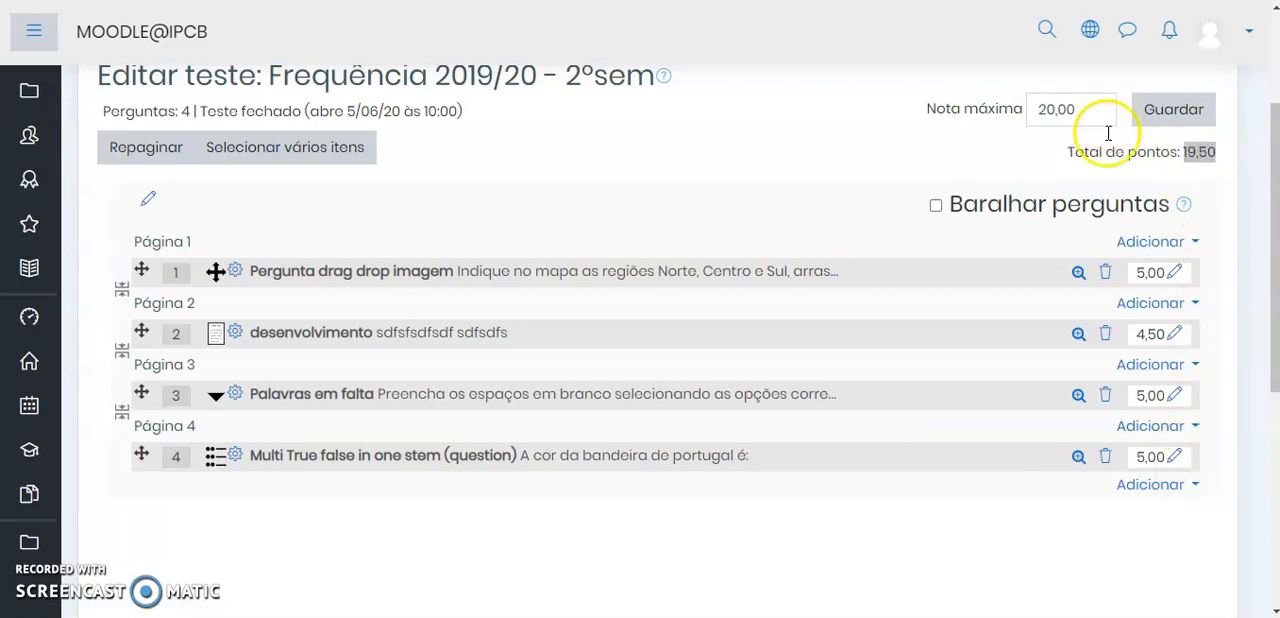
{"action": "left_click", "coordinate": [1177, 460]}
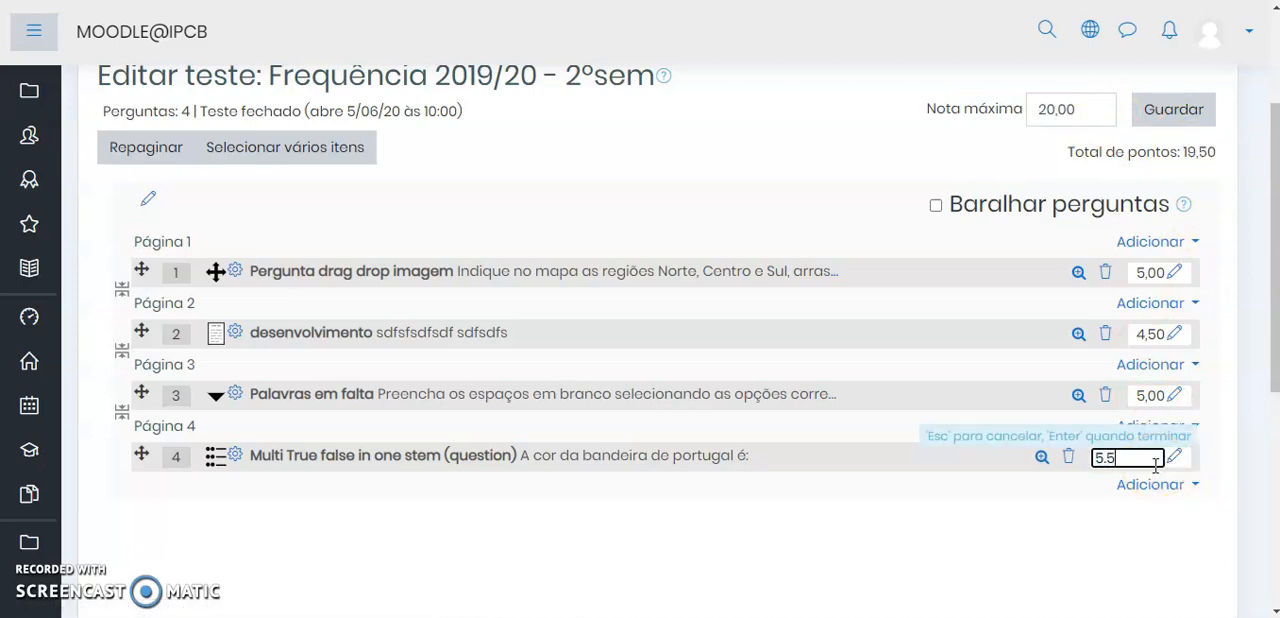
{"action": "key", "text": "Return"}
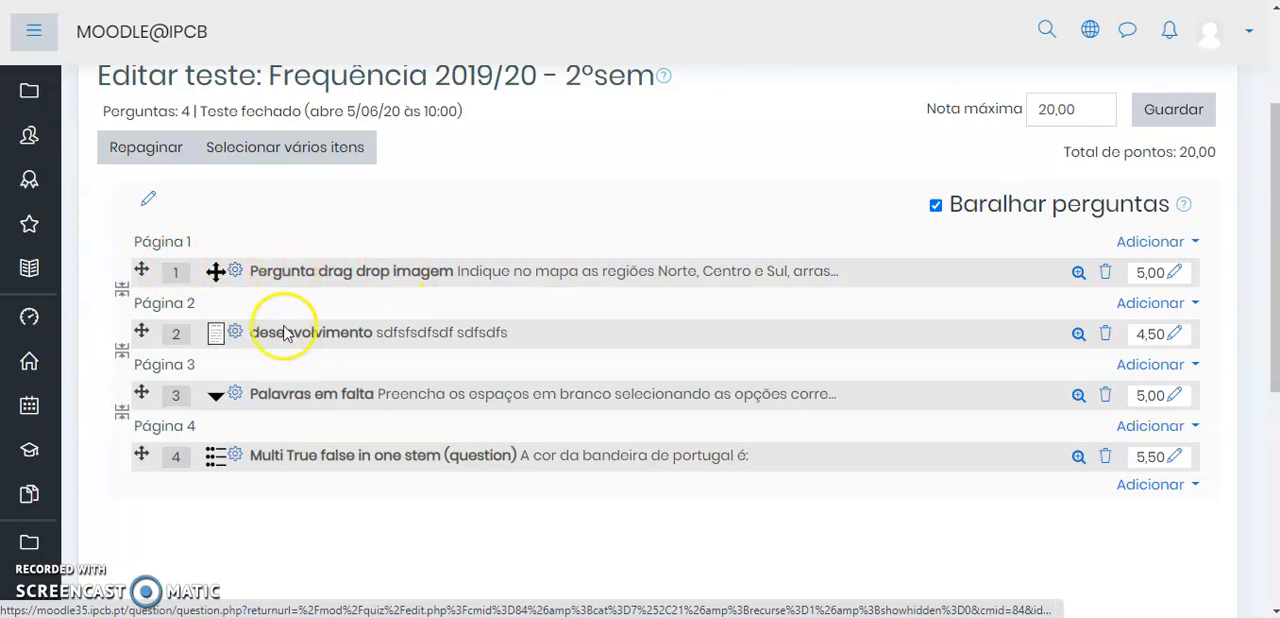
Move "desenvolvimento" ahead of "Pergunta drag drop imagem" on Página 1 and put the last two questions together on one page
{"action": "left_click_drag", "start_coordinate": [140, 331], "coordinate": [141, 262]}
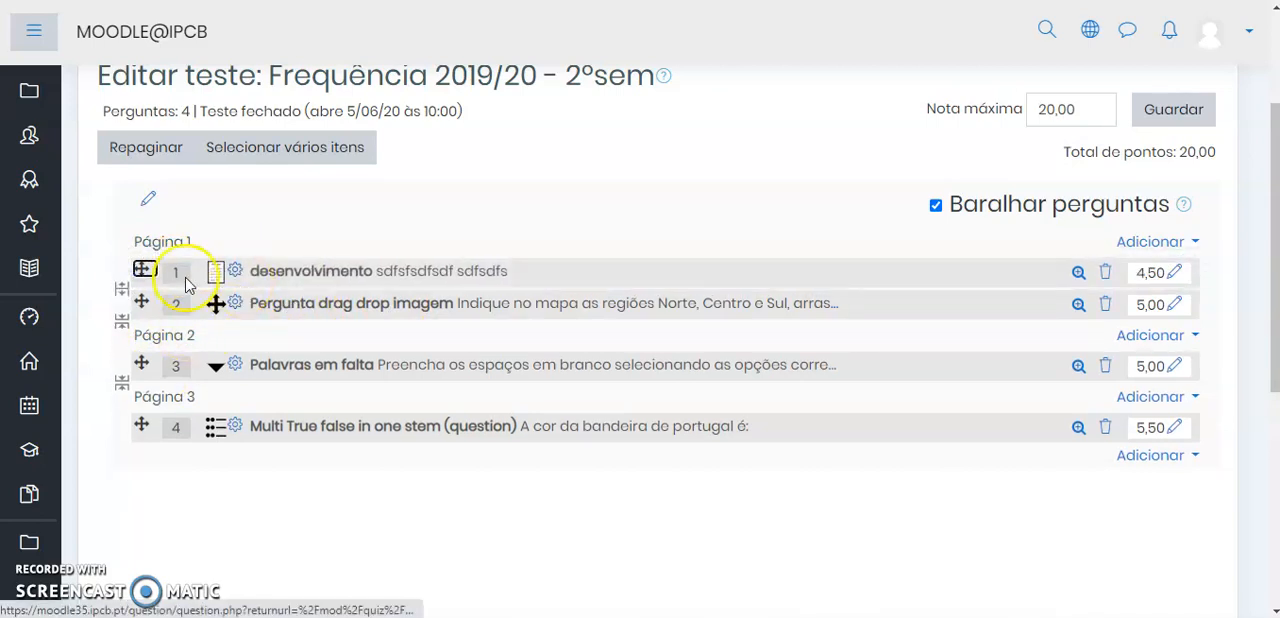
{"action": "left_click", "coordinate": [121, 384]}
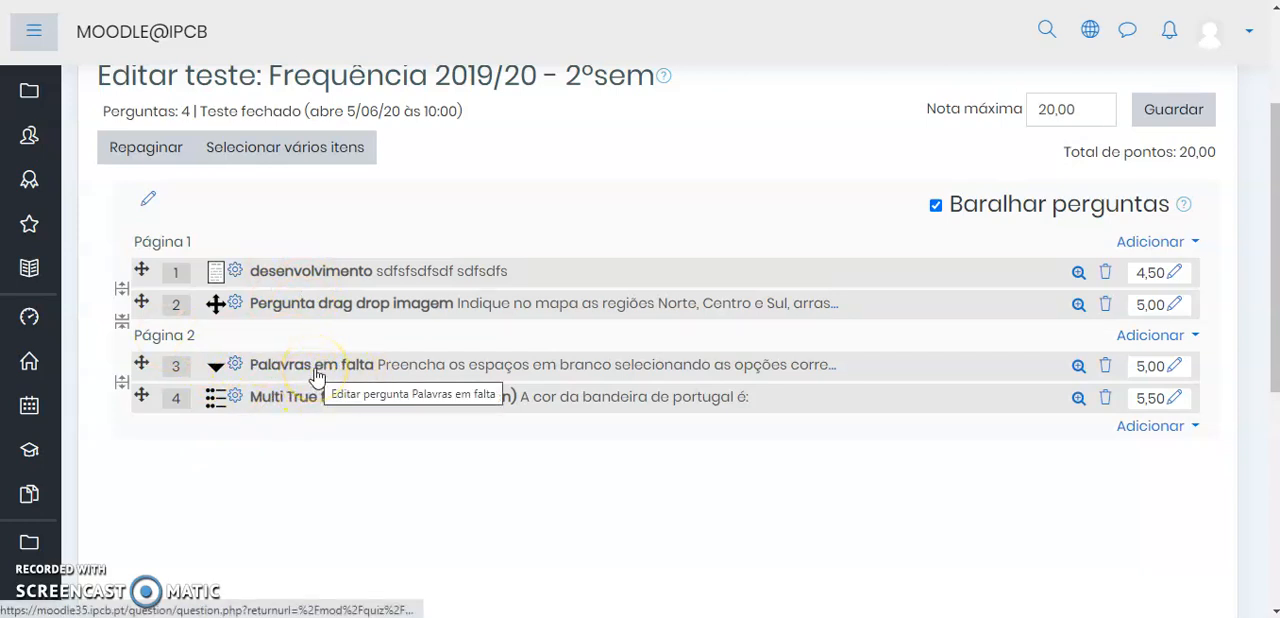
Add a new section at Página 2 named "Seção 2" and enable shuffling of its questions
{"action": "left_click", "coordinate": [1160, 335]}
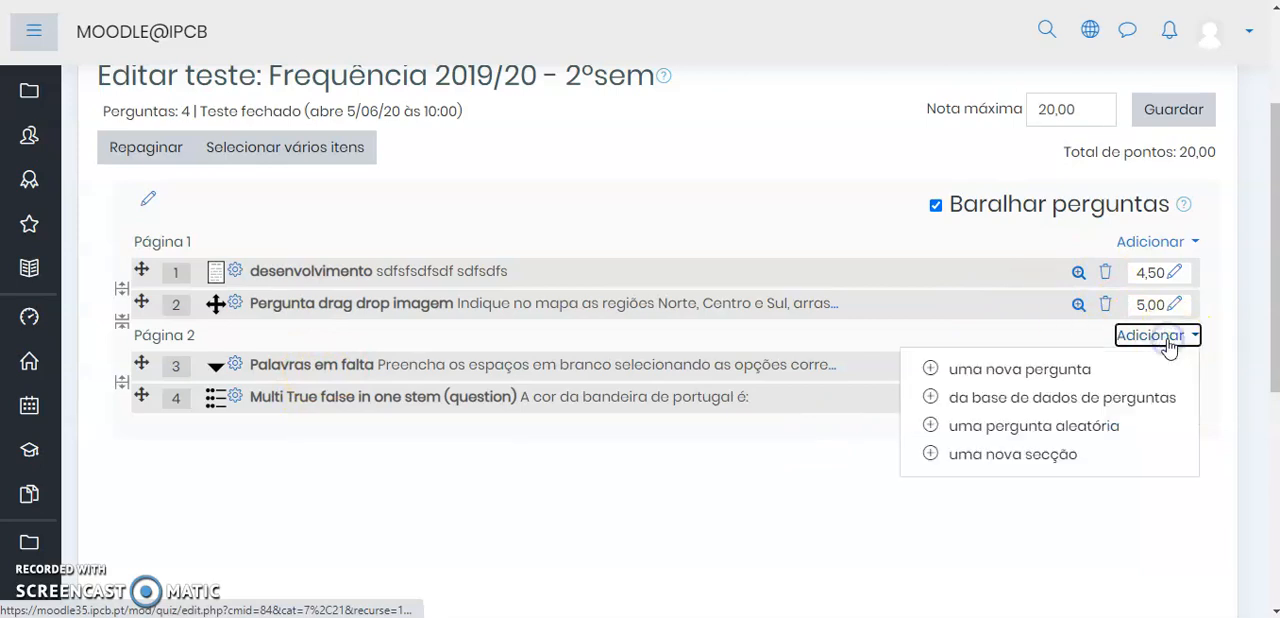
{"action": "left_click", "coordinate": [1026, 465]}
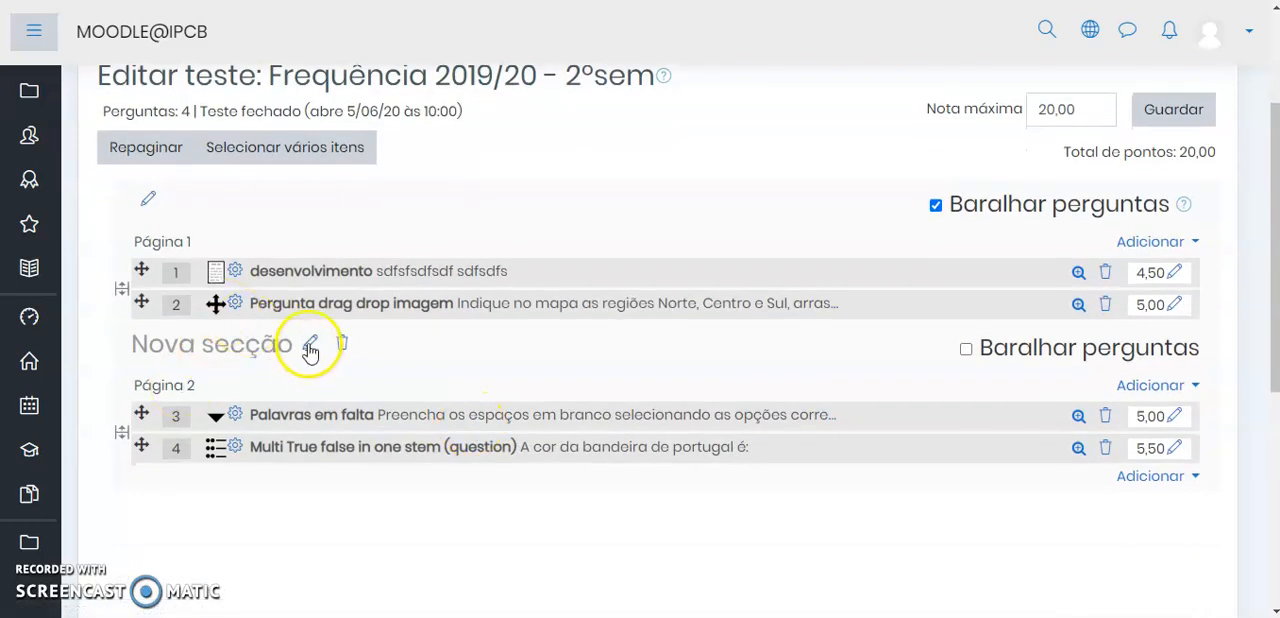
{"action": "left_click", "coordinate": [310, 346]}
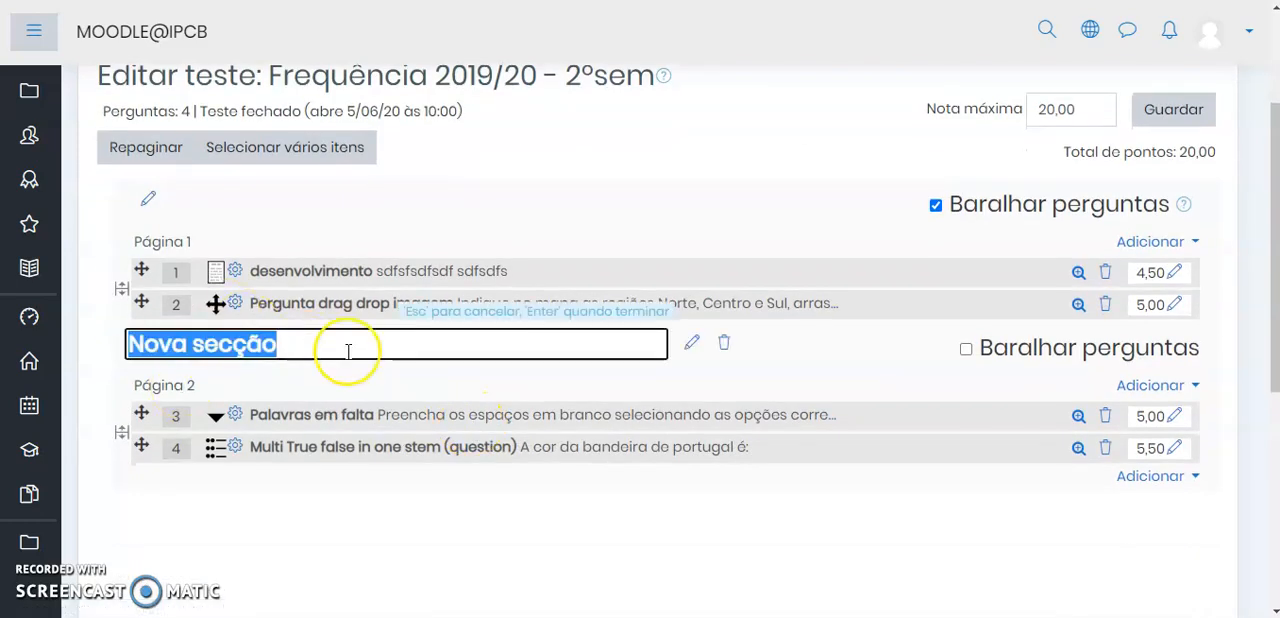
{"action": "type", "text": "Seção 2"}
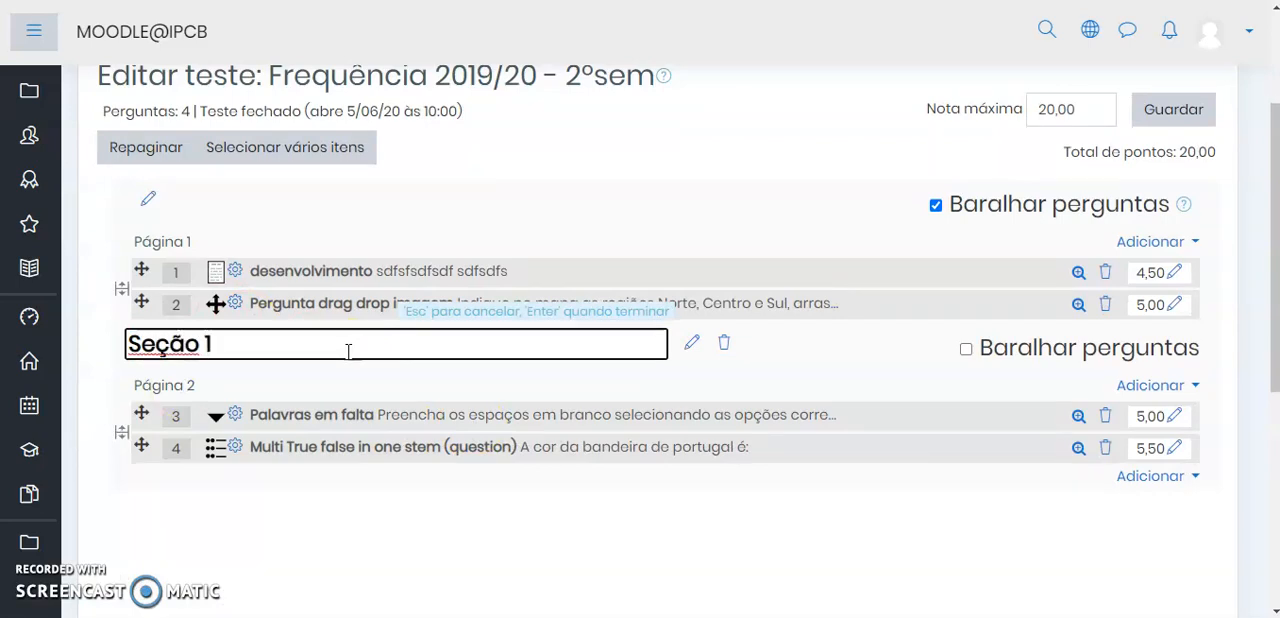
{"action": "key", "text": "Return"}
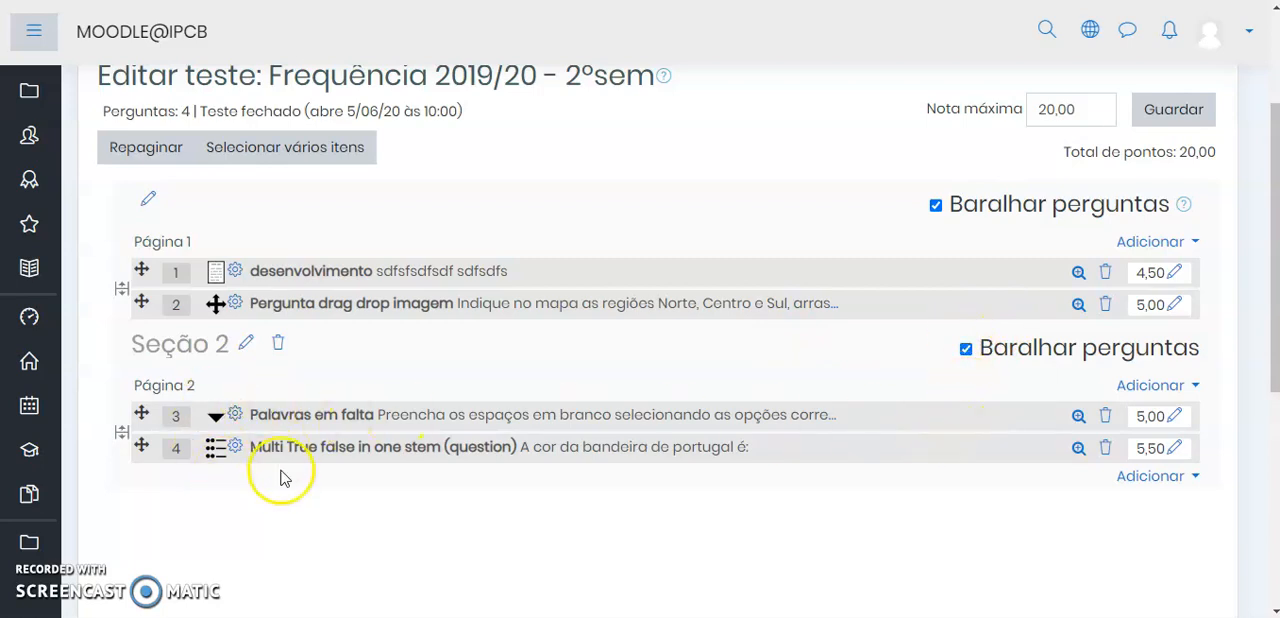
Turn off question shuffling for the first section and name that section "Seção1"
{"action": "left_click", "coordinate": [936, 207]}
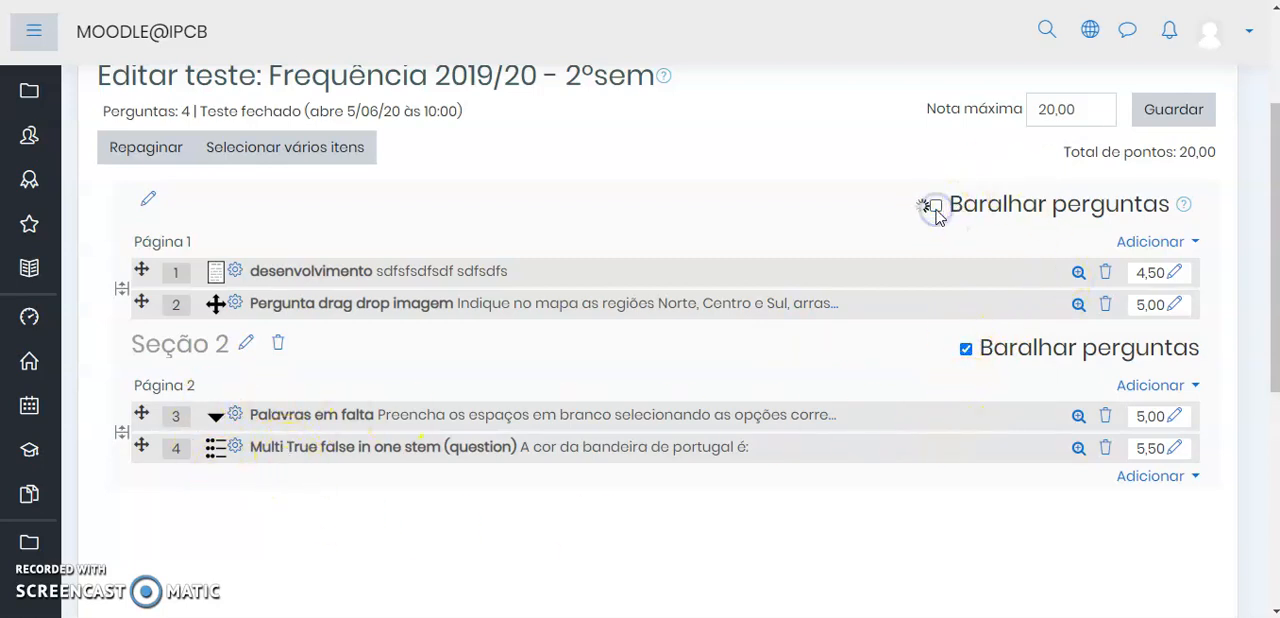
{"action": "left_click", "coordinate": [150, 201]}
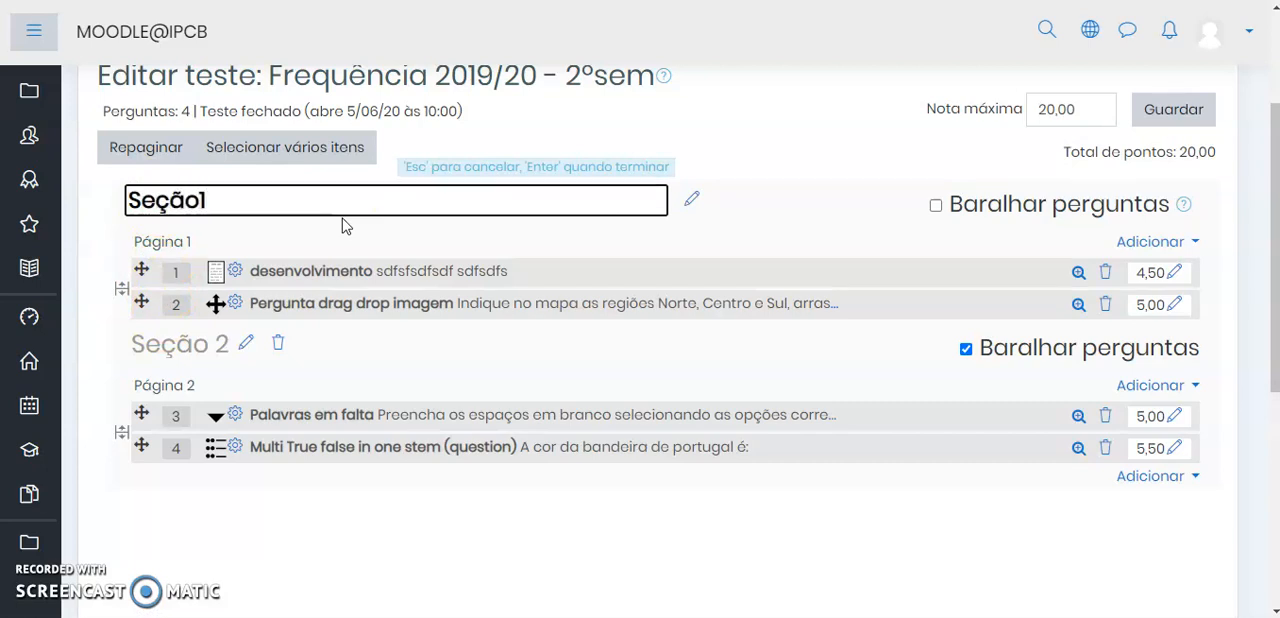
{"action": "key", "text": "Return"}
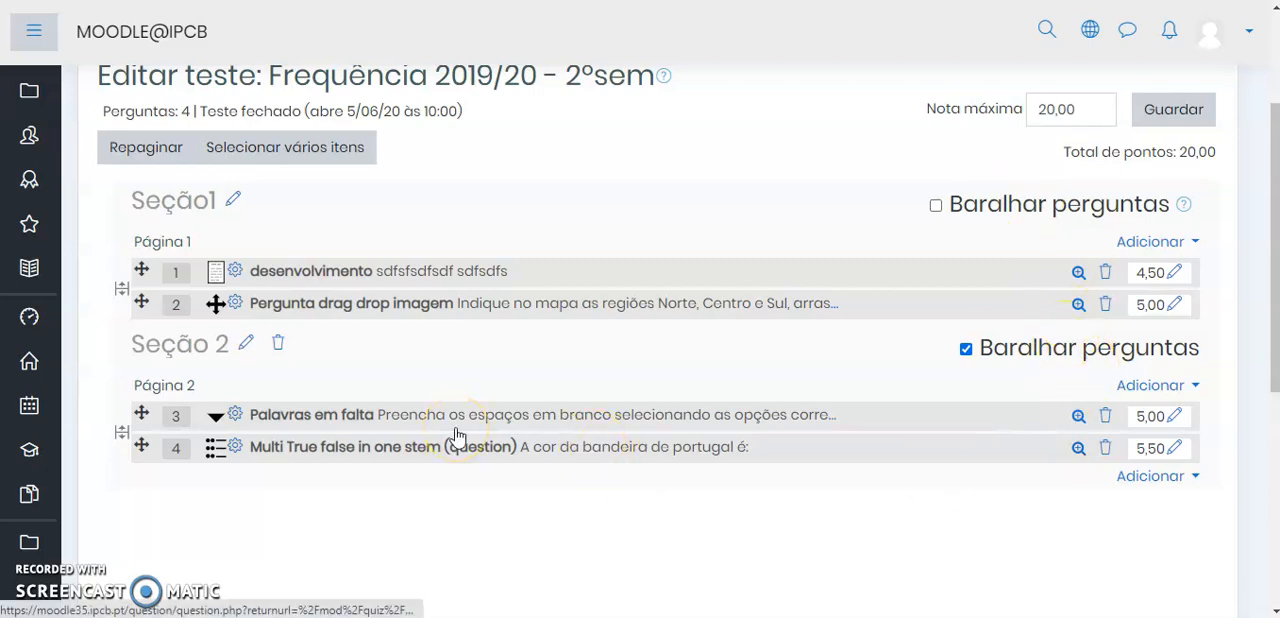
Review the two quiz sections and return to the course's "Frequência - 2º sem" topic
{"action": "scroll", "coordinate": [454, 425], "scroll_direction": "down", "scroll_amount": 1}
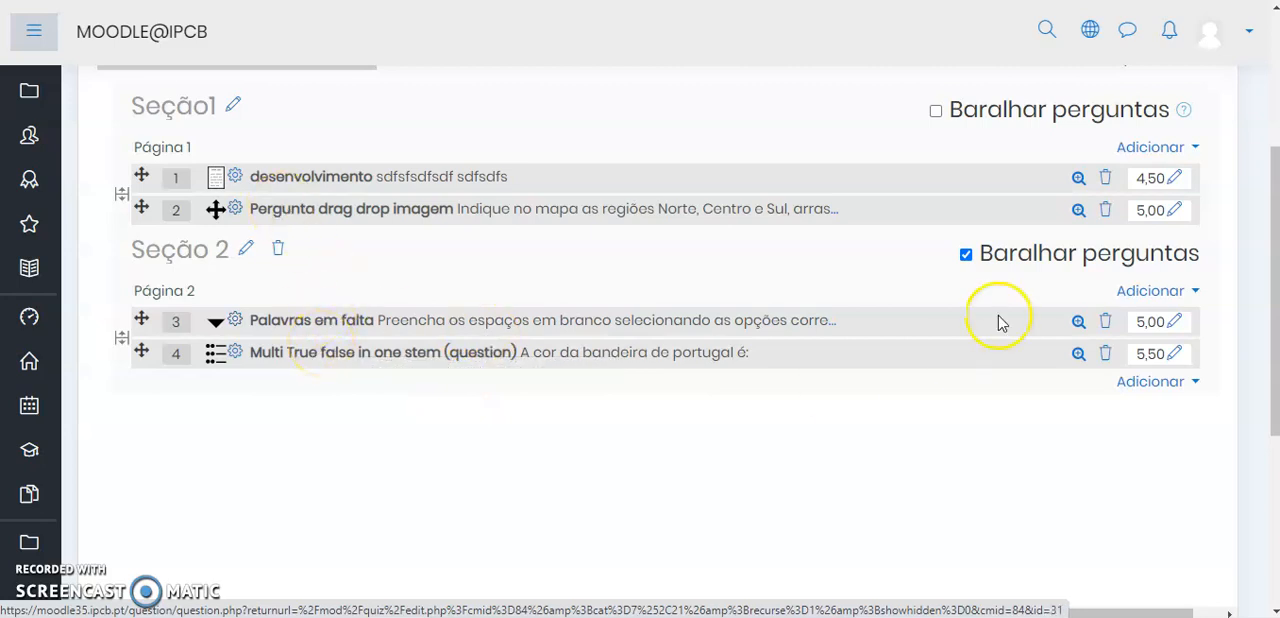
{"action": "scroll", "coordinate": [1000, 315], "scroll_direction": "up", "scroll_amount": 2}
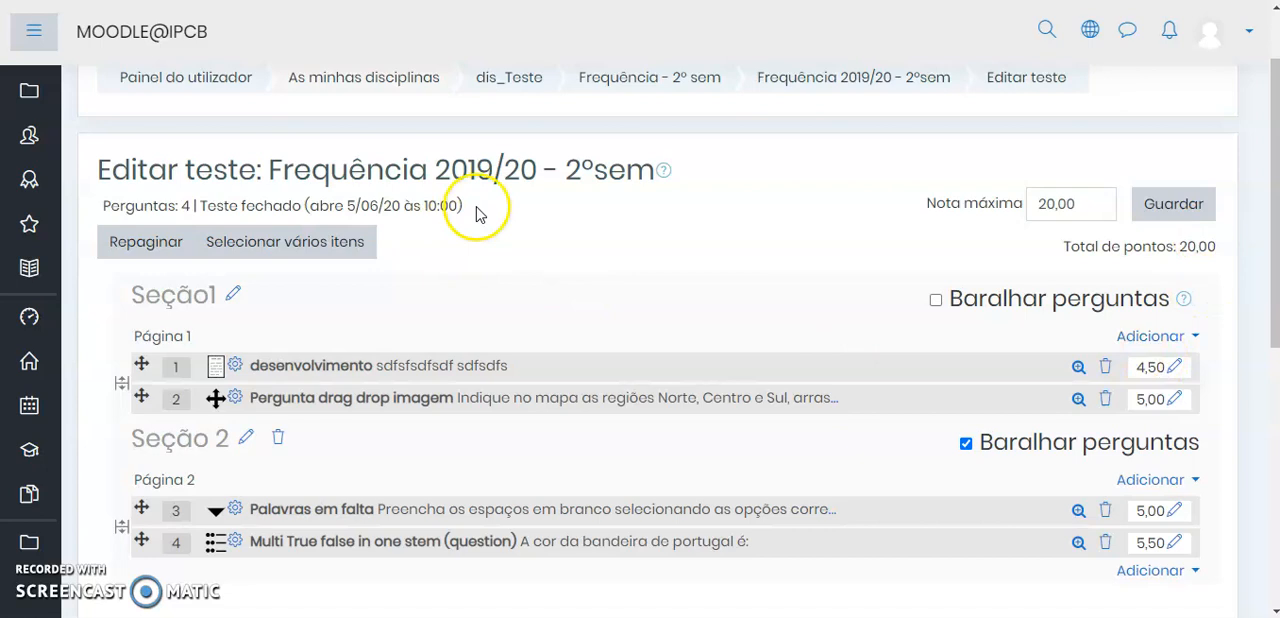
{"action": "scroll", "coordinate": [580, 280], "scroll_direction": "up", "scroll_amount": 1}
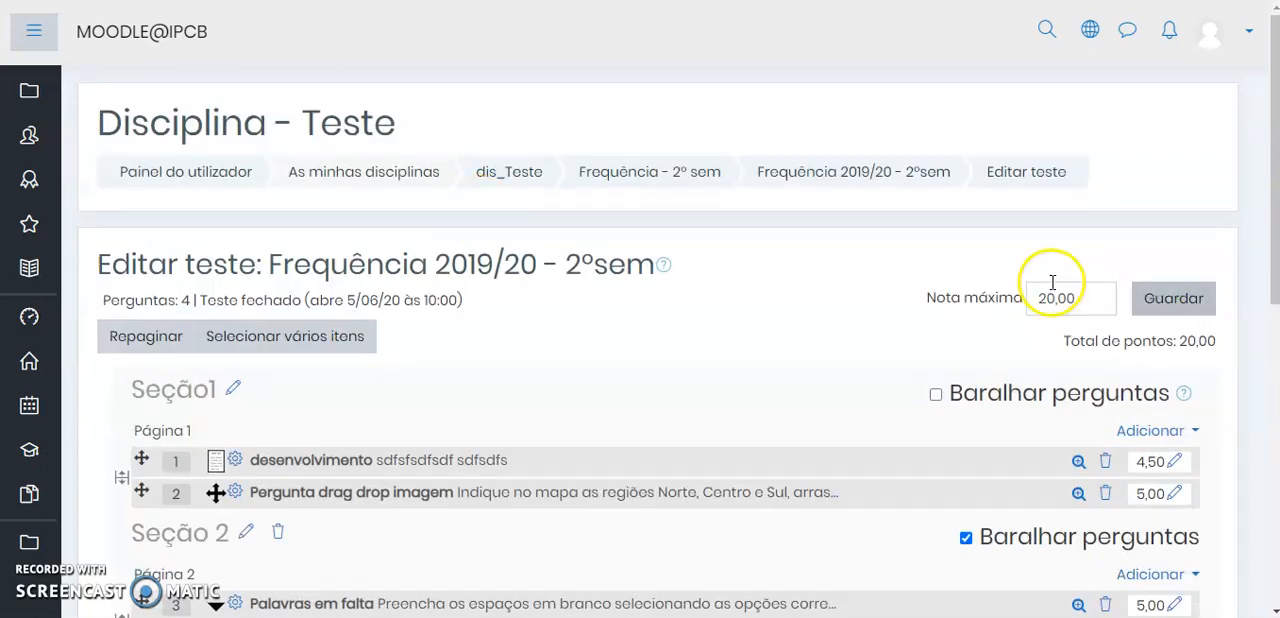
{"action": "left_click", "coordinate": [652, 171]}
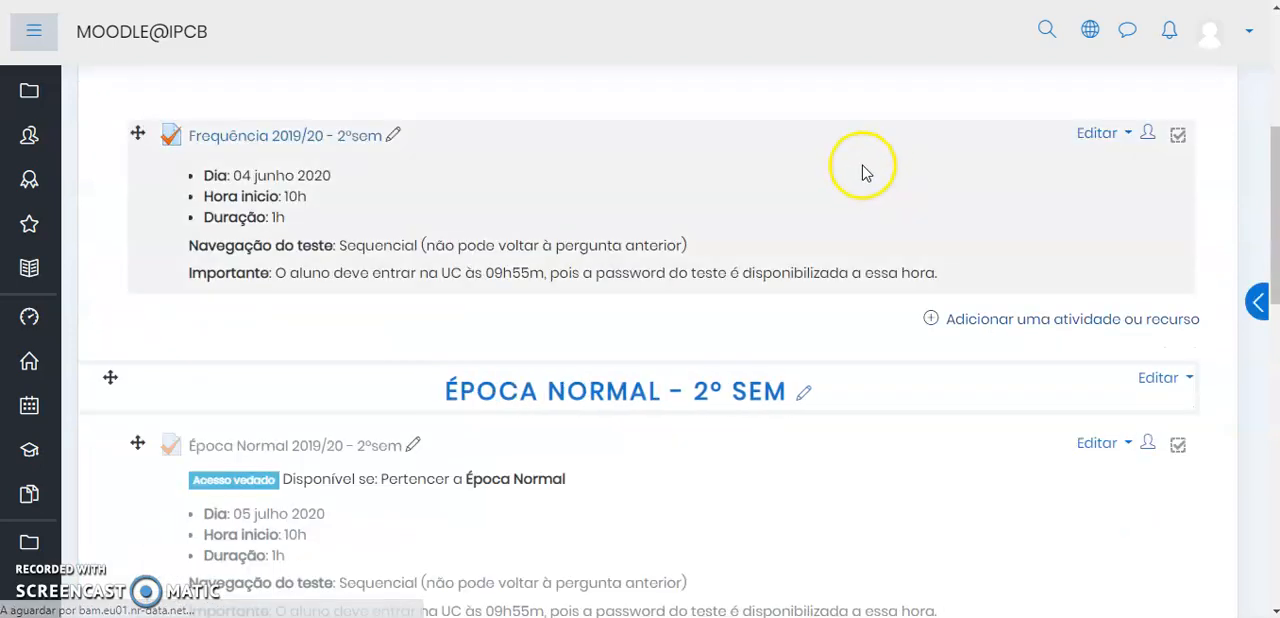
{"action": "scroll", "coordinate": [865, 170], "scroll_direction": "up", "scroll_amount": 2}
{"action": "scroll", "coordinate": [865, 172], "scroll_direction": "up", "scroll_amount": 2}
{"action": "scroll", "coordinate": [866, 175], "scroll_direction": "down", "scroll_amount": 2}
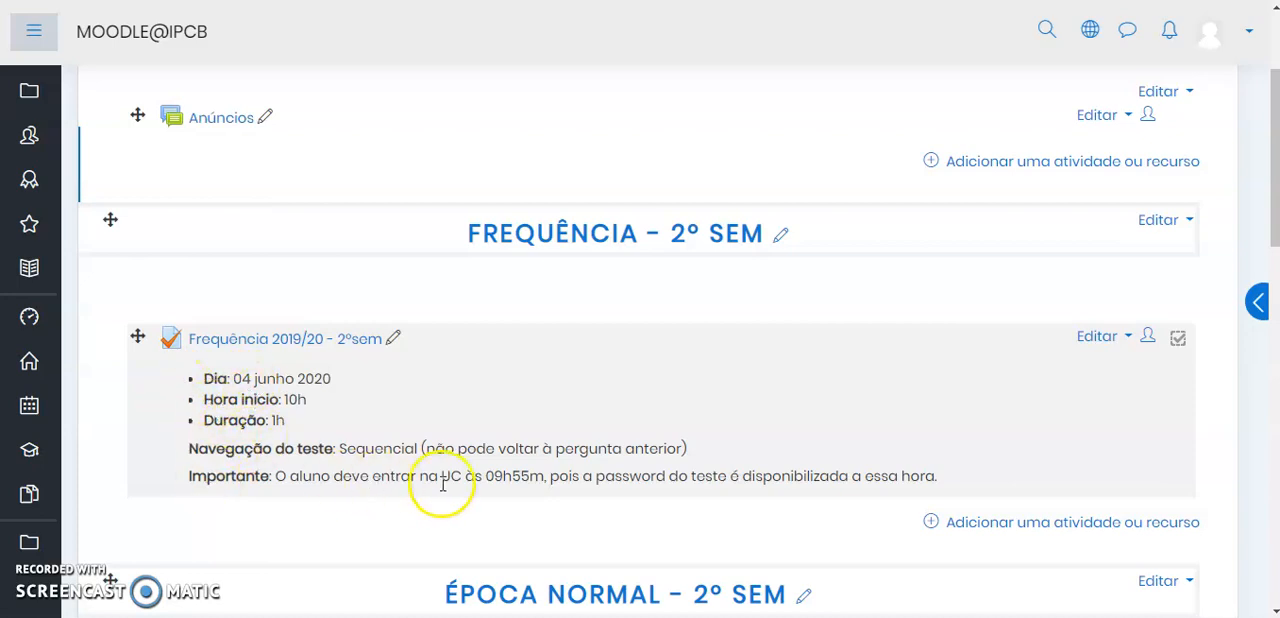
Open the quiz "Frequência 2019/20 - 2ºsem" and check its opening and closing dates, password requirement and time limit
{"action": "left_click", "coordinate": [256, 340]}
{"action": "scroll", "coordinate": [620, 350], "scroll_direction": "down", "scroll_amount": 1}
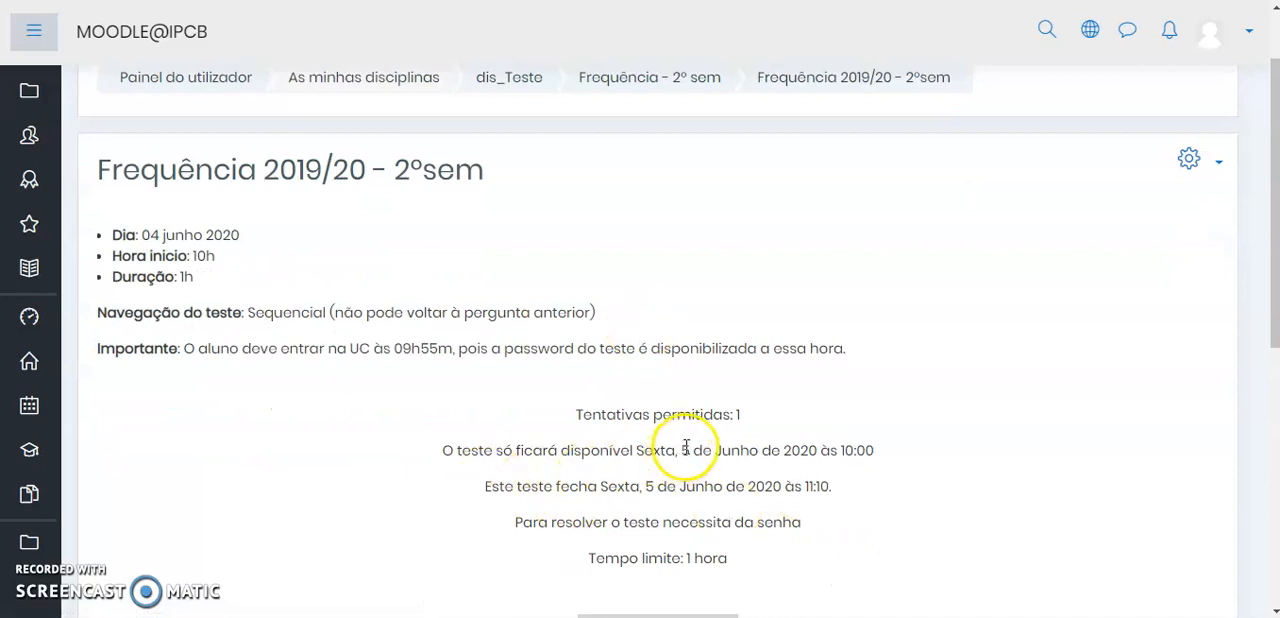
{"action": "left_click_drag", "start_coordinate": [681, 450], "coordinate": [761, 454]}
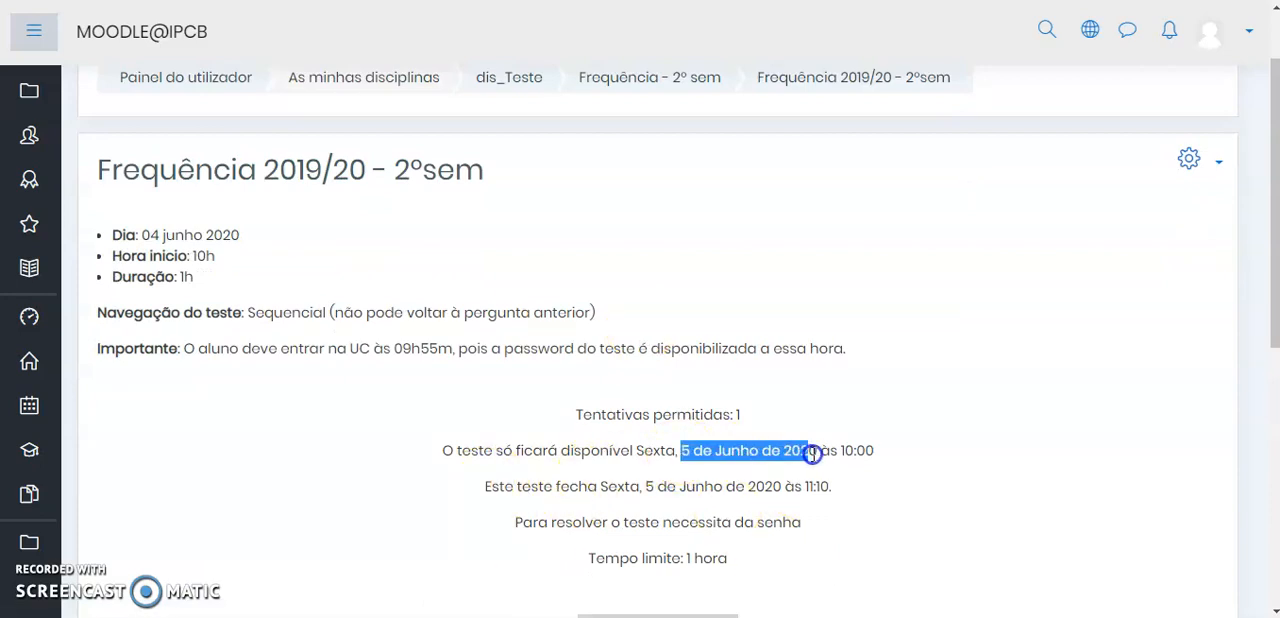
{"action": "scroll", "coordinate": [811, 500], "scroll_direction": "down", "scroll_amount": 1}
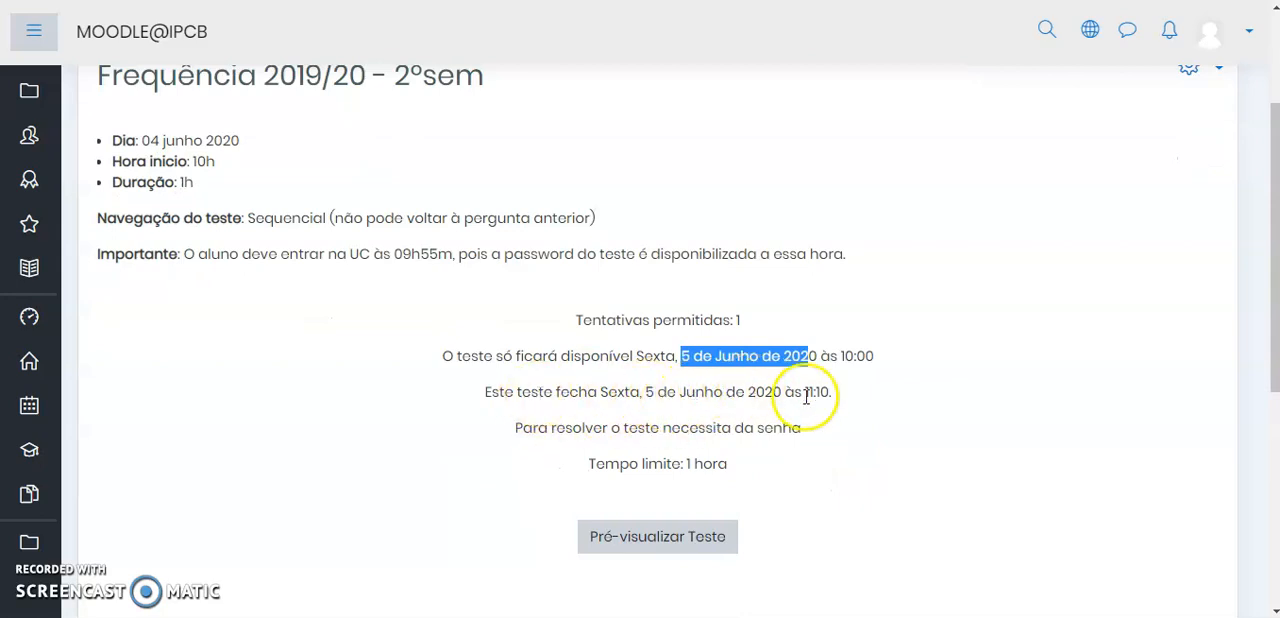
{"action": "left_click_drag", "start_coordinate": [532, 428], "coordinate": [753, 429]}
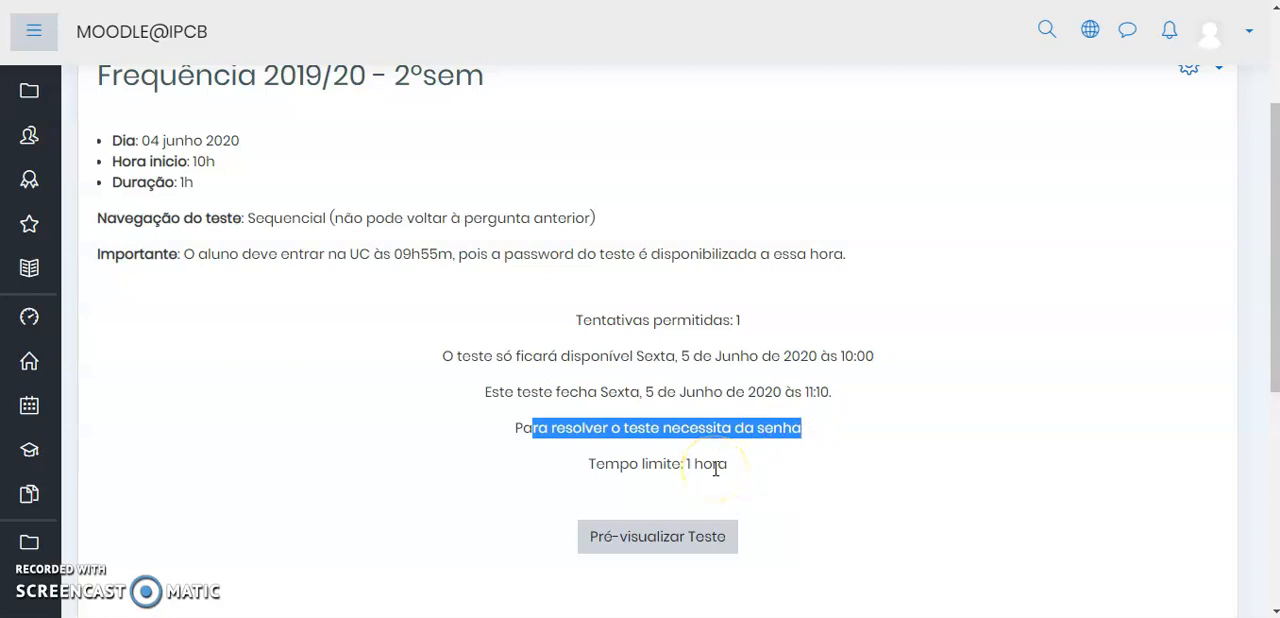
Go back from the quiz overview to the "Frequência - 2º sem" topic on the course page
{"action": "scroll", "coordinate": [686, 375], "scroll_direction": "up", "scroll_amount": 2}
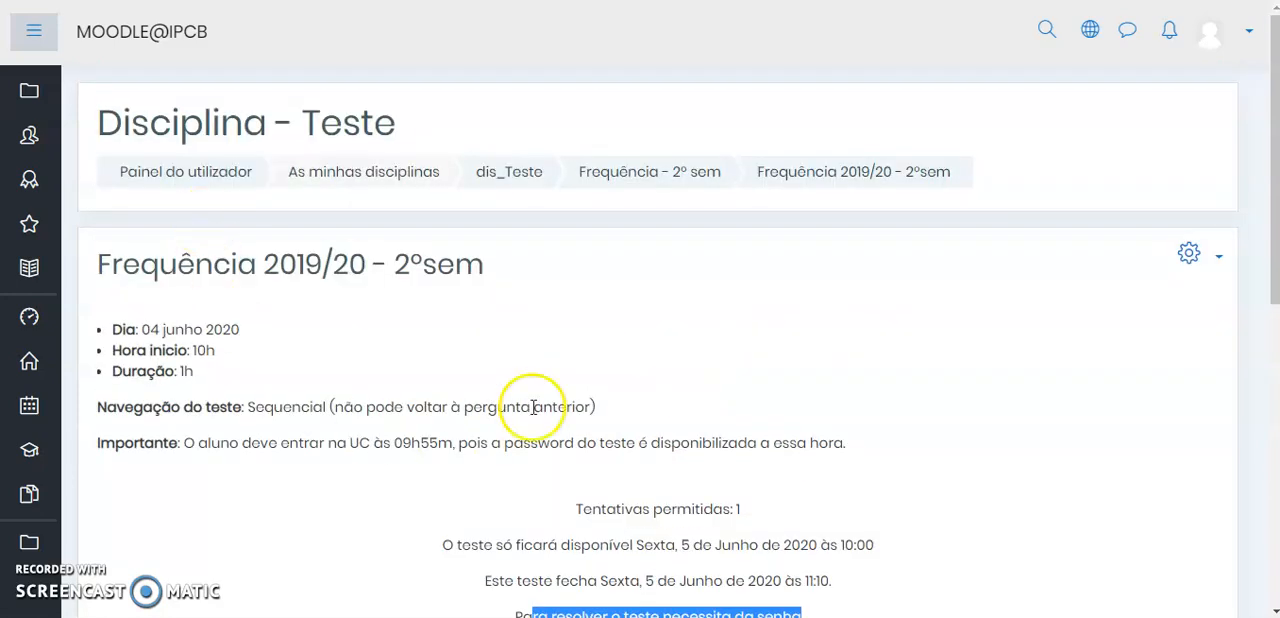
{"action": "left_click", "coordinate": [640, 174]}
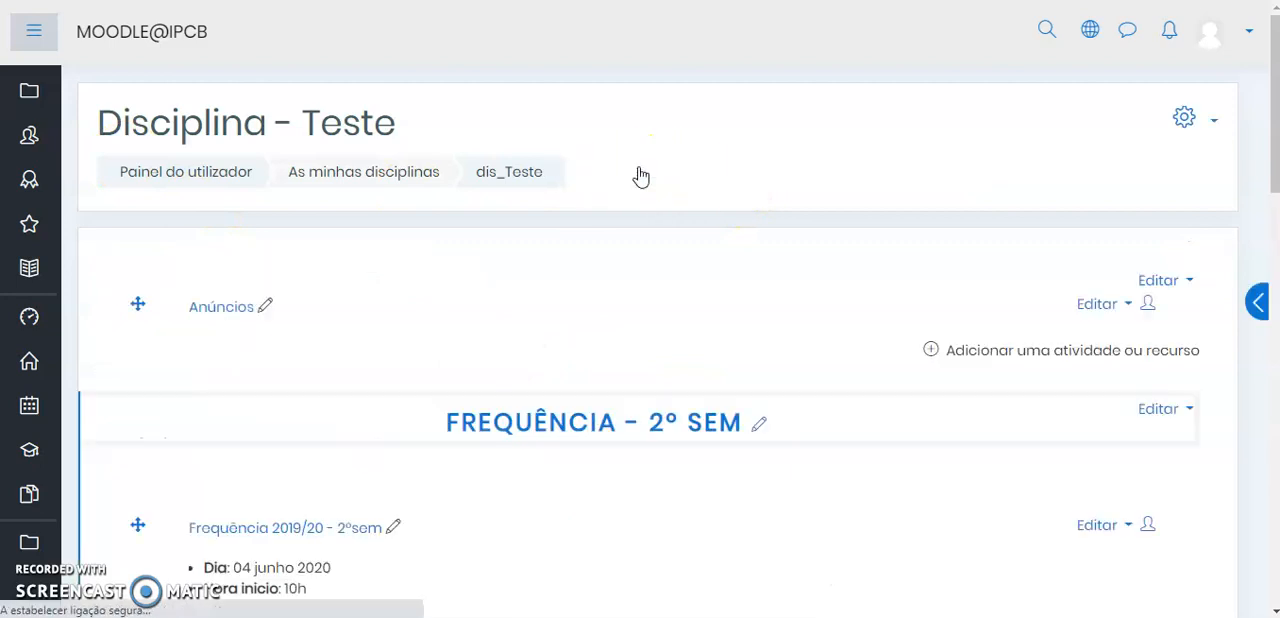
{"action": "scroll", "coordinate": [306, 341], "scroll_direction": "up", "scroll_amount": 3}
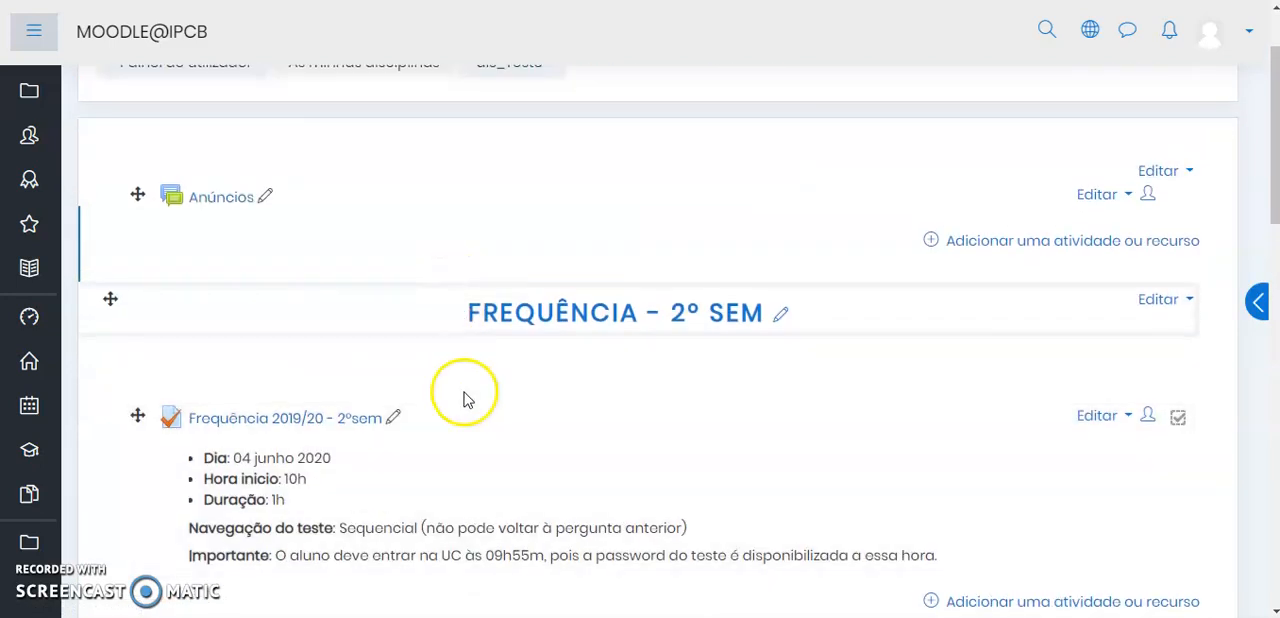
Open the quiz "Frequência 2019/20 - 2ºsem" from the course page
{"action": "scroll", "coordinate": [466, 397], "scroll_direction": "down", "scroll_amount": 1}
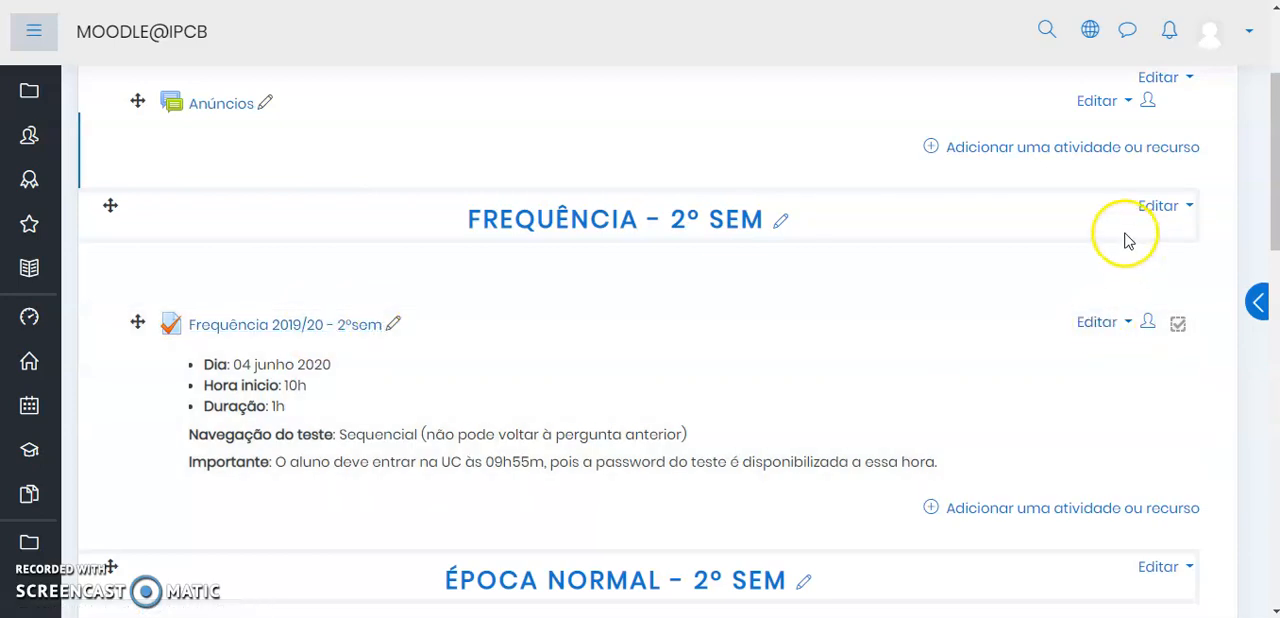
{"action": "left_click", "coordinate": [1098, 323]}
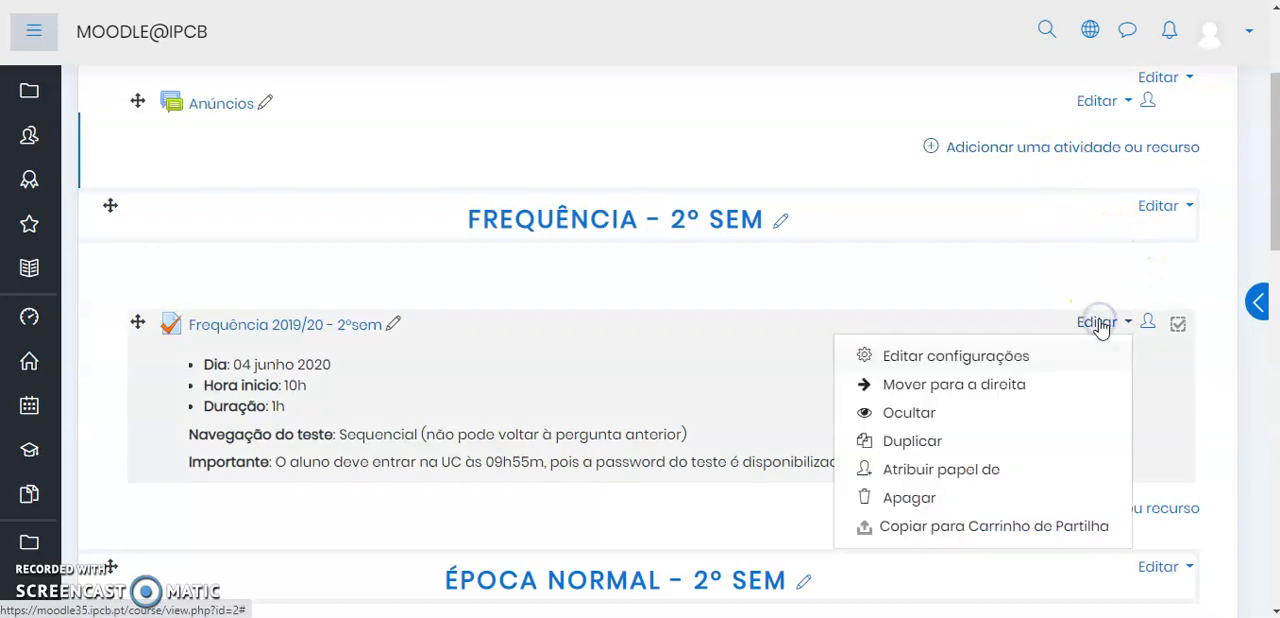
{"action": "left_click", "coordinate": [979, 367]}
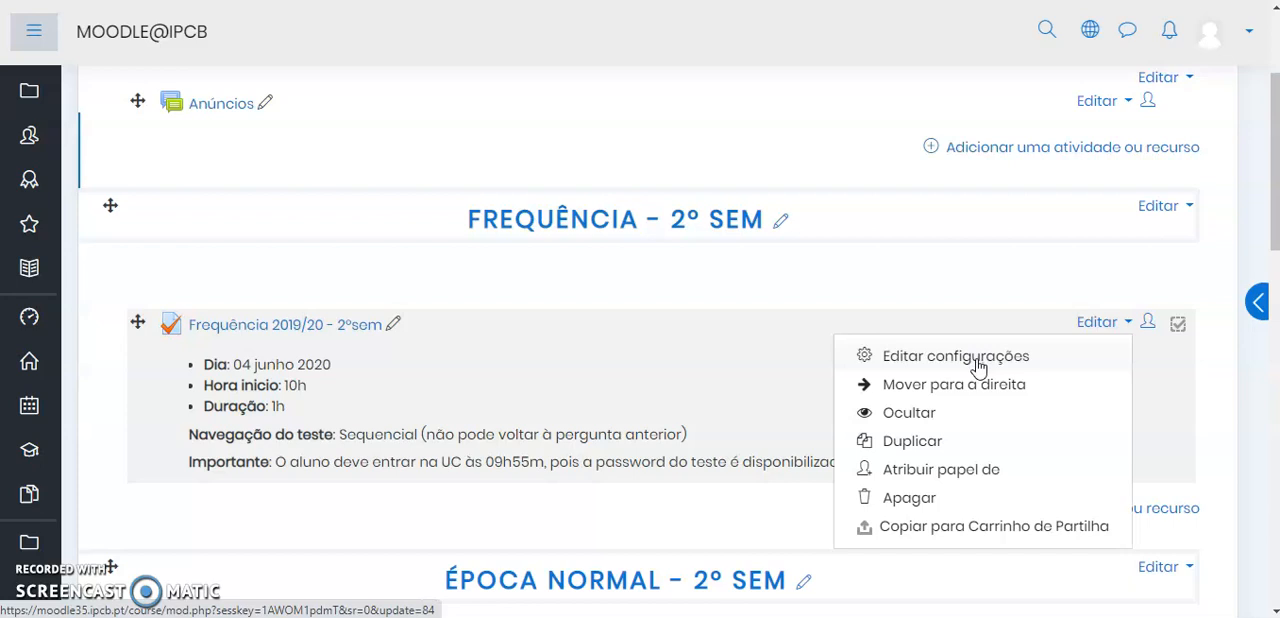
{"action": "left_click", "coordinate": [513, 329]}
{"action": "left_click", "coordinate": [262, 328]}
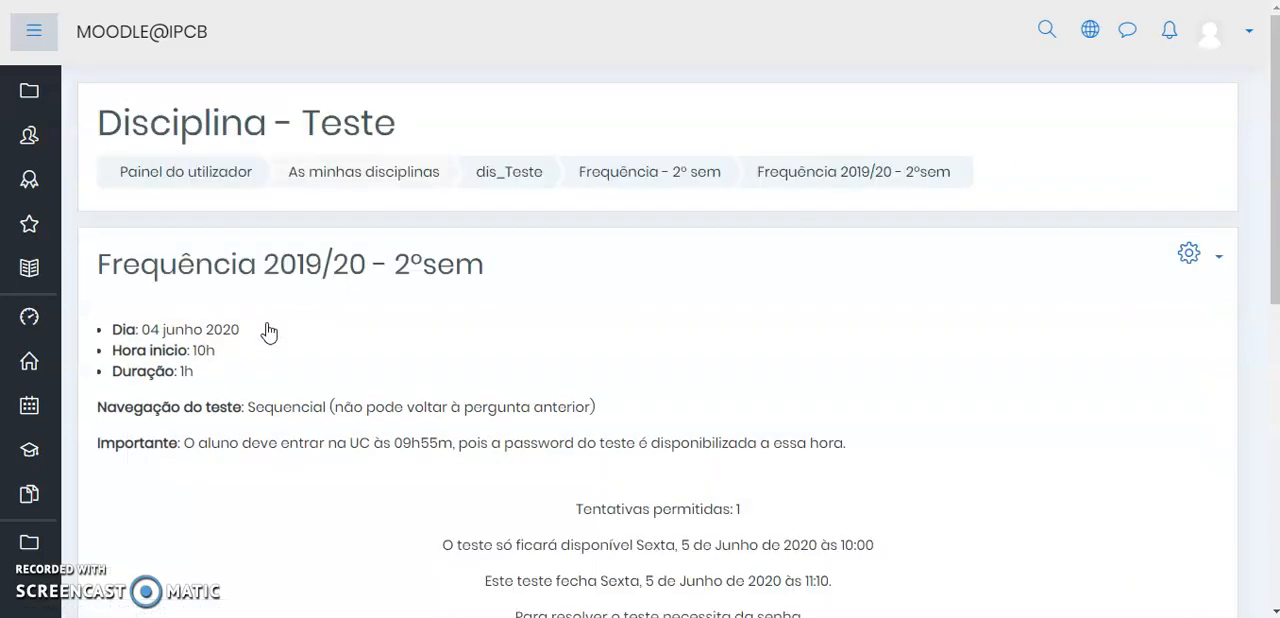
Start adding a user exception to the quiz "Frequência 2019/20 - 2ºsem"
{"action": "left_click", "coordinate": [1188, 256]}
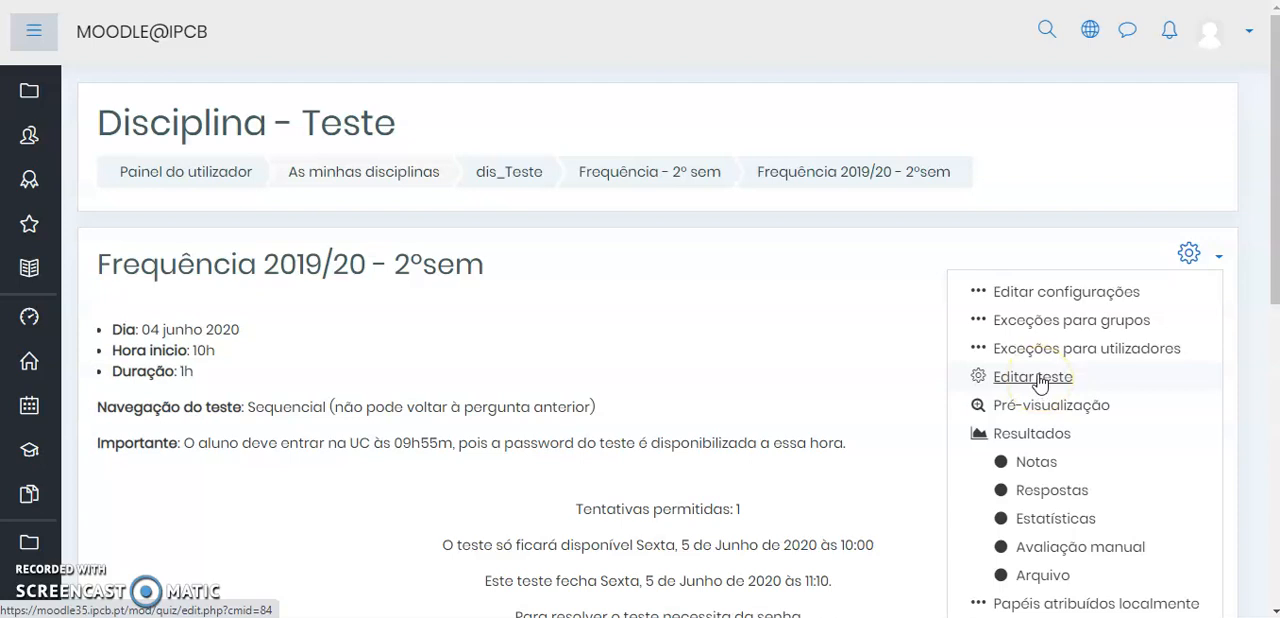
{"action": "left_click", "coordinate": [1043, 326]}
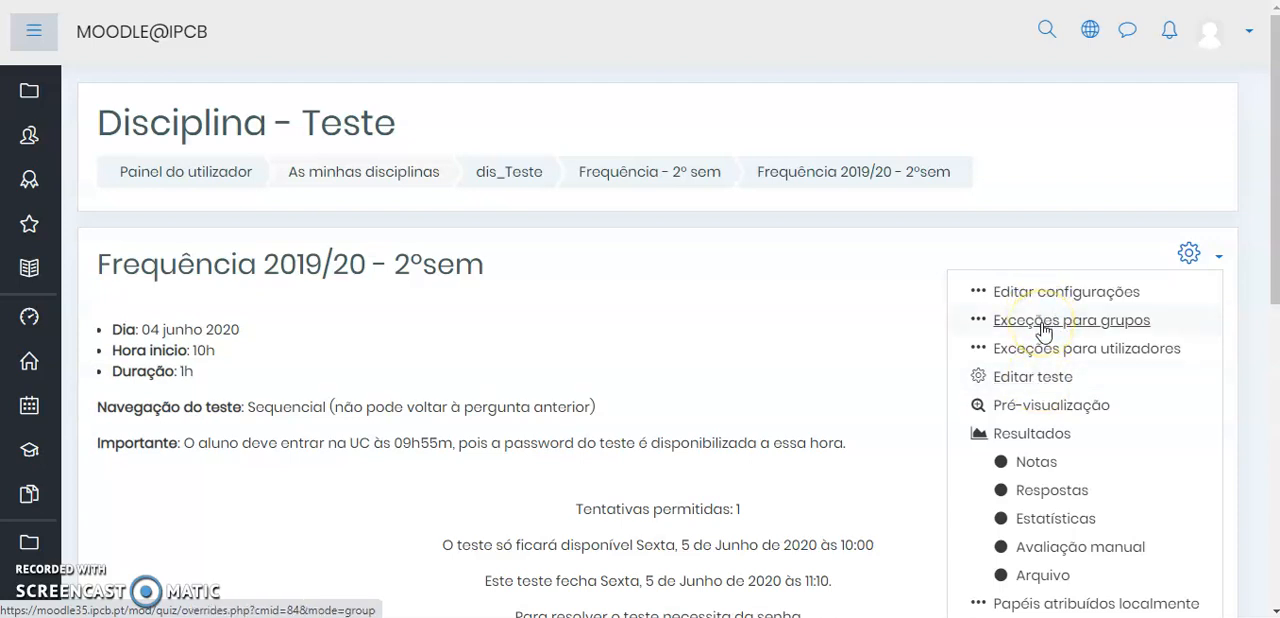
{"action": "left_click", "coordinate": [1048, 320]}
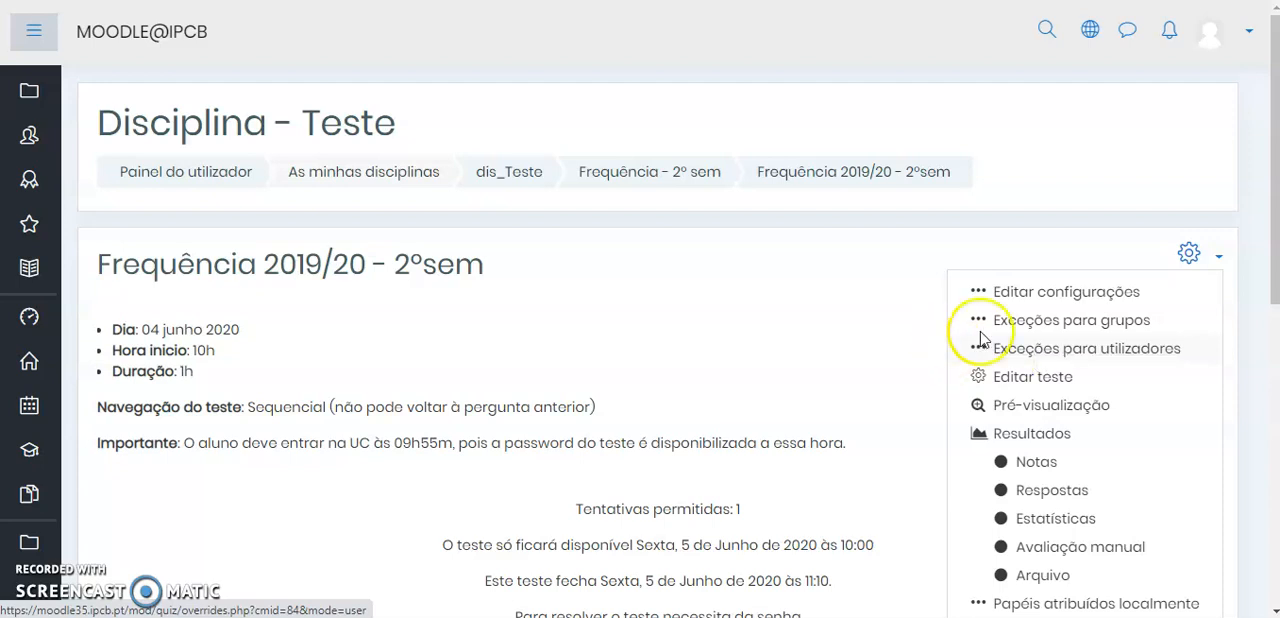
{"action": "left_click", "coordinate": [1100, 350]}
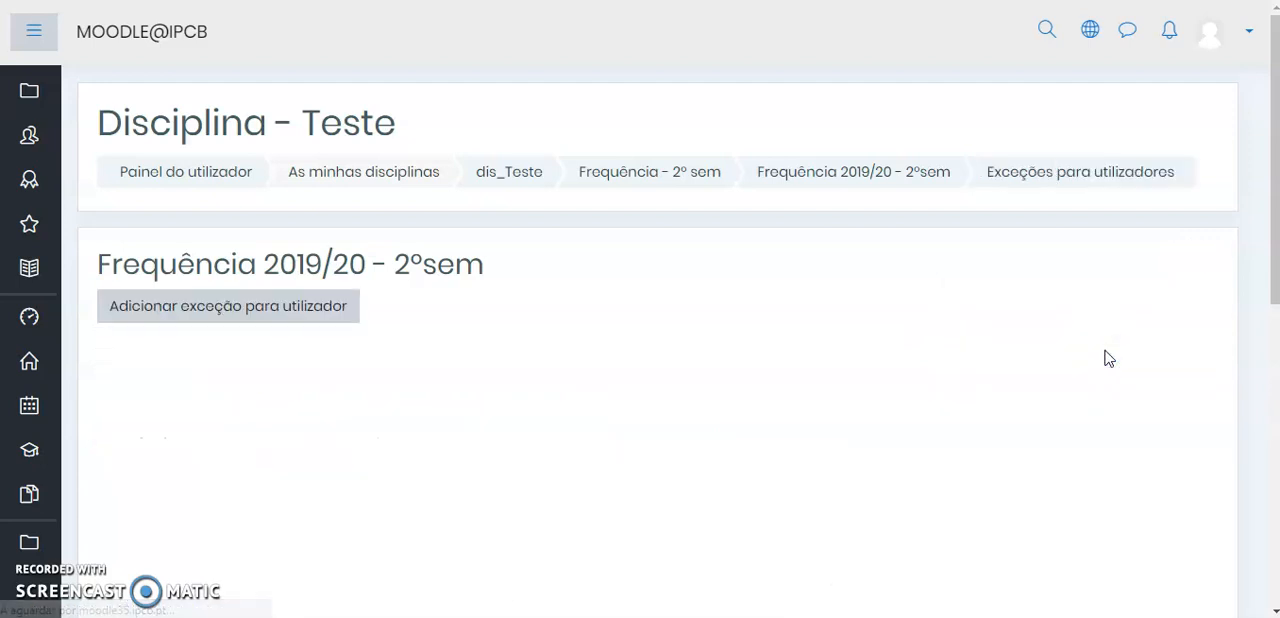
{"action": "left_click", "coordinate": [216, 314]}
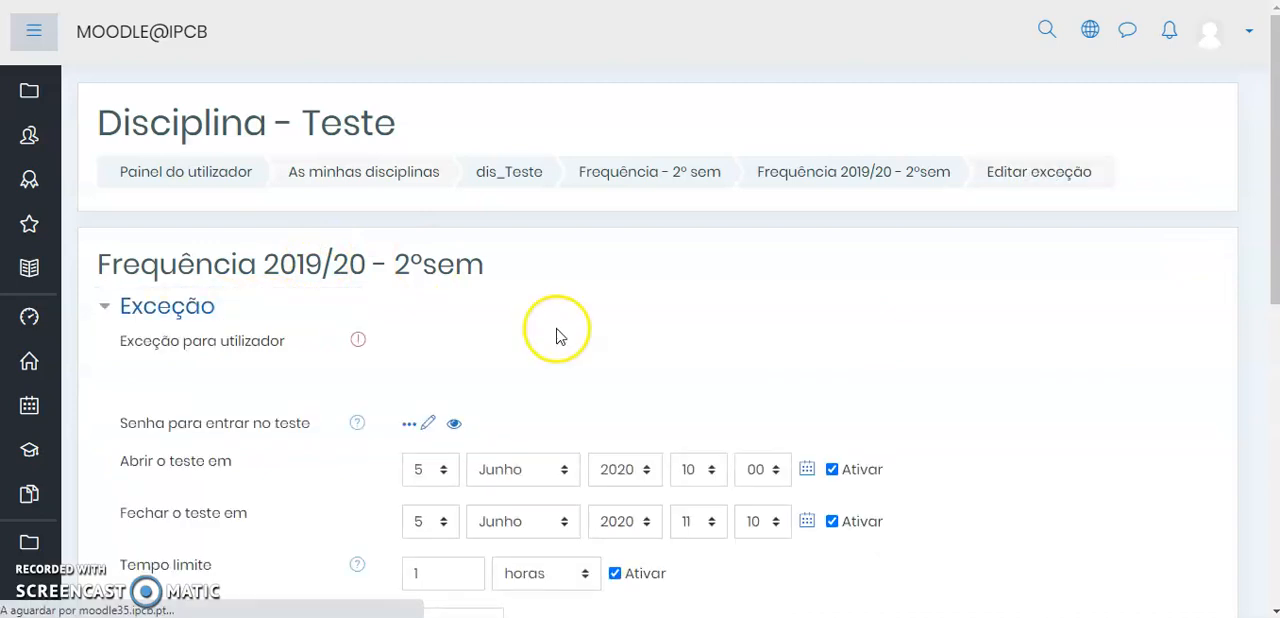
Search for "alu", assign the exception to the test student account, and reveal the quiz's entry password
{"action": "scroll", "coordinate": [558, 336], "scroll_direction": "down", "scroll_amount": 1}
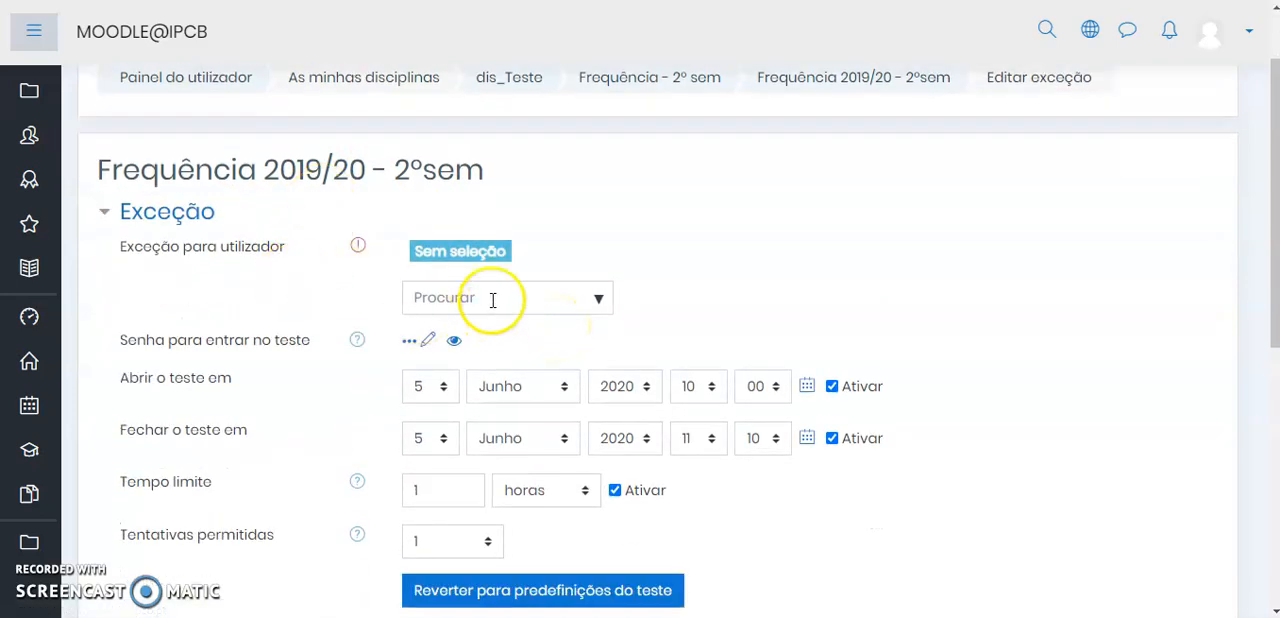
{"action": "left_click_drag", "start_coordinate": [510, 251], "coordinate": [404, 254]}
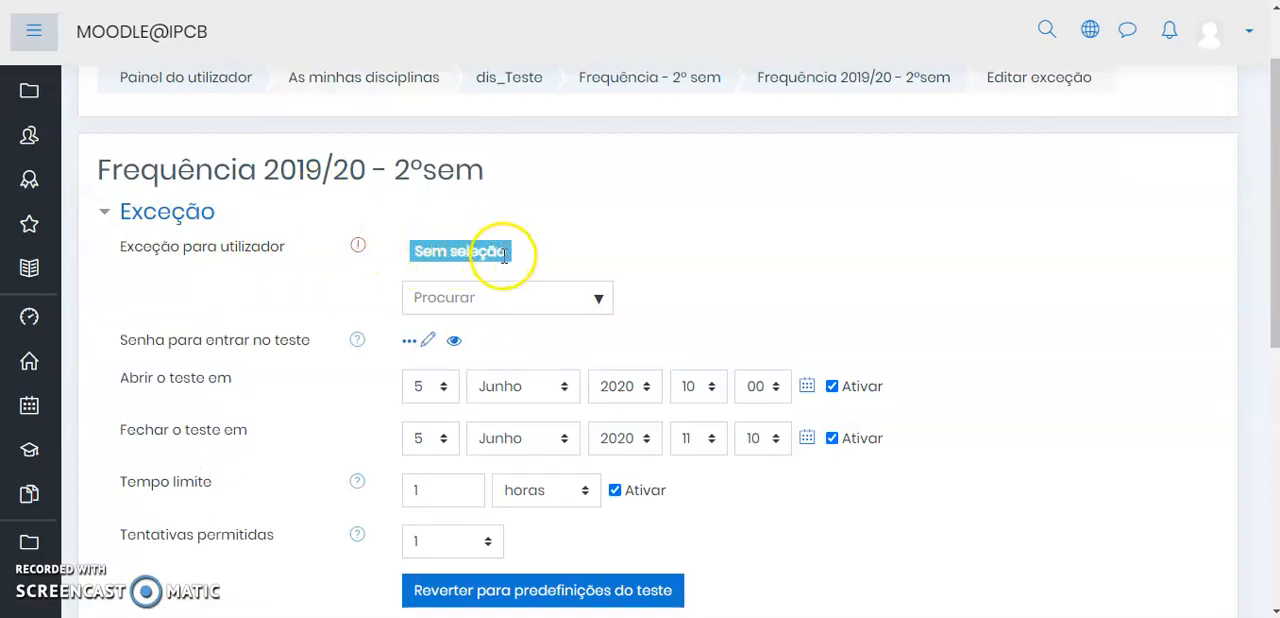
{"action": "left_click", "coordinate": [499, 295]}
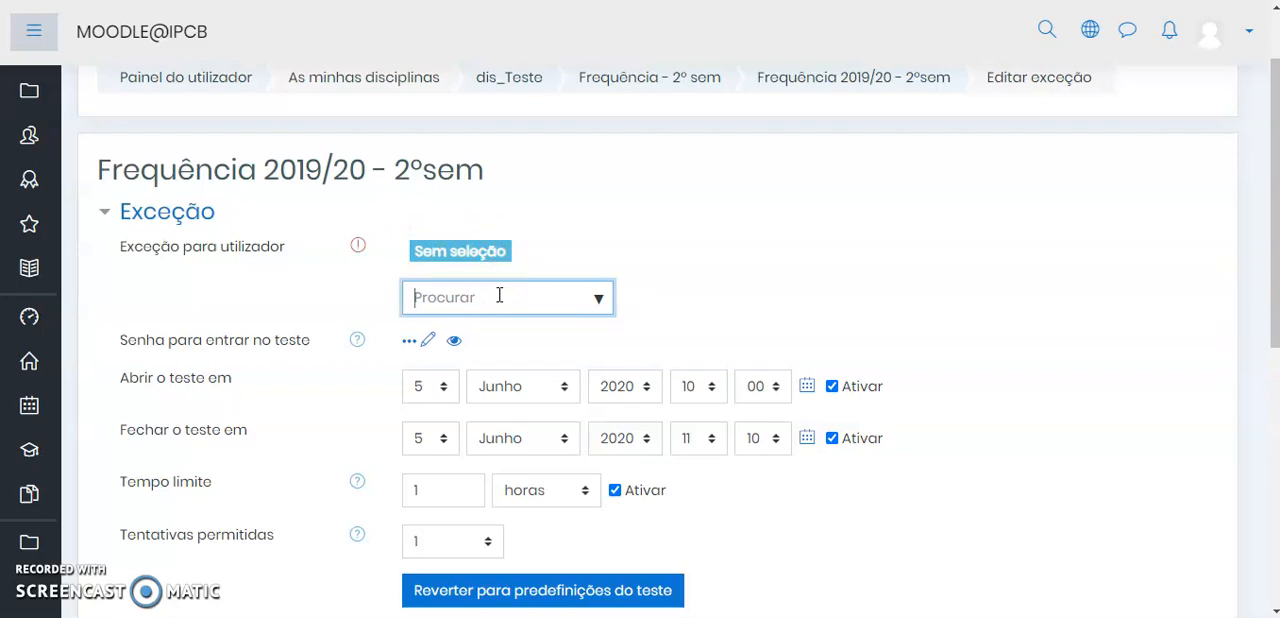
{"action": "type", "text": "alu"}
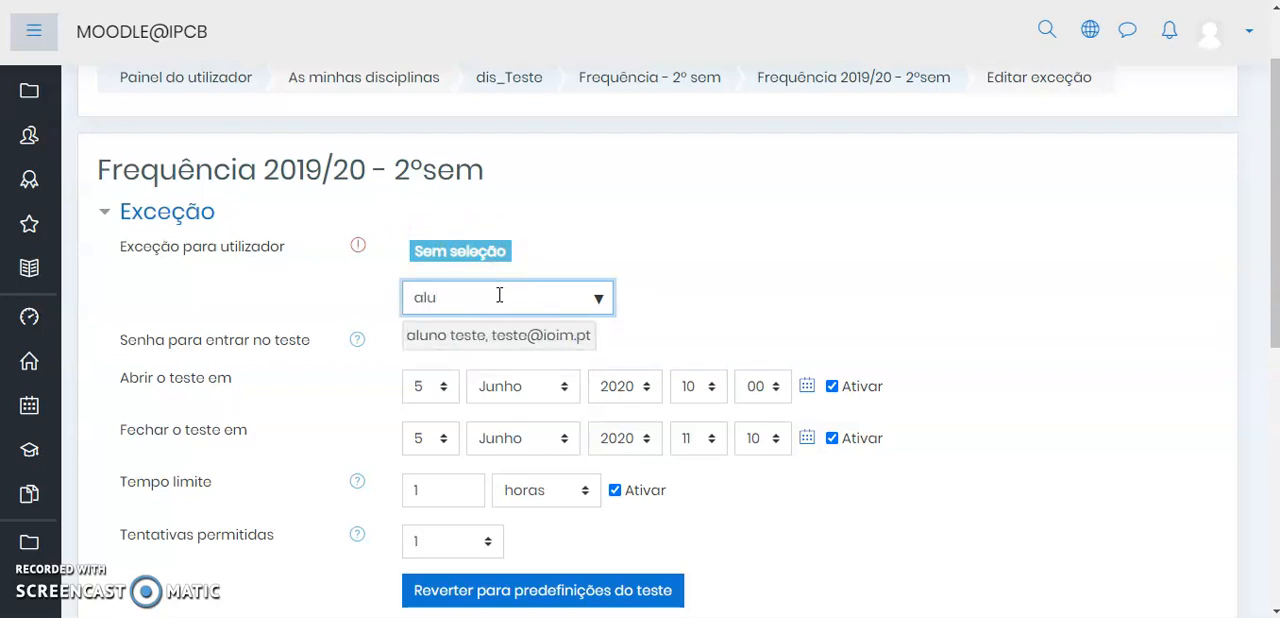
{"action": "left_click", "coordinate": [523, 342]}
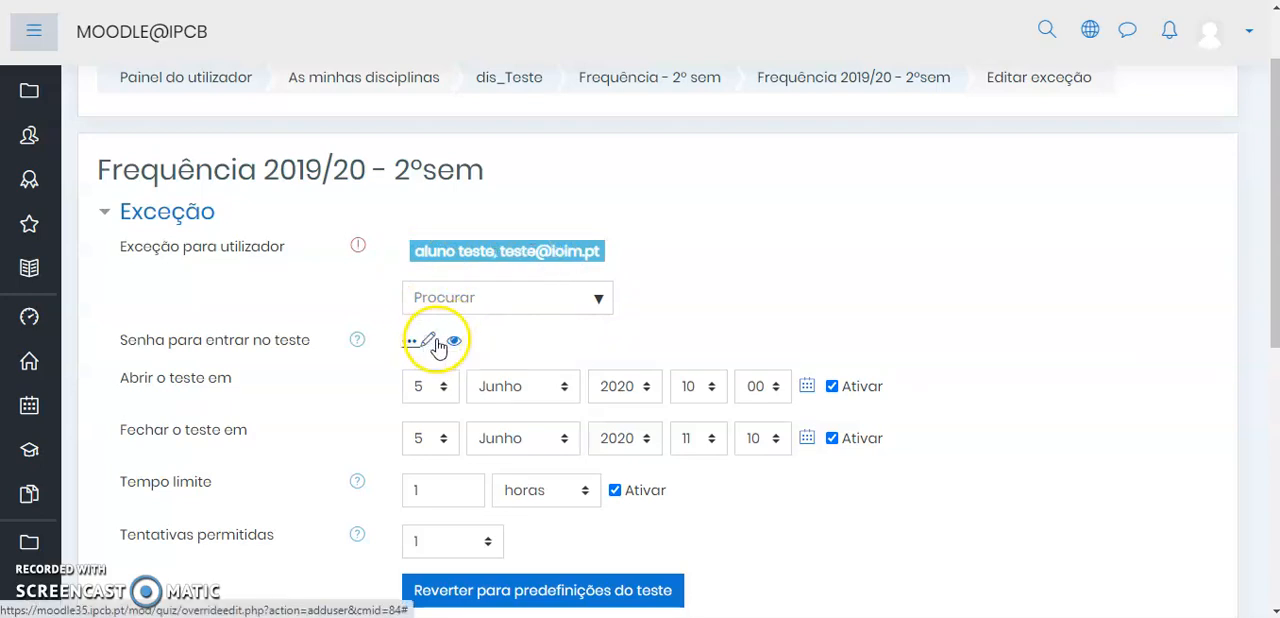
{"action": "left_click", "coordinate": [455, 345]}
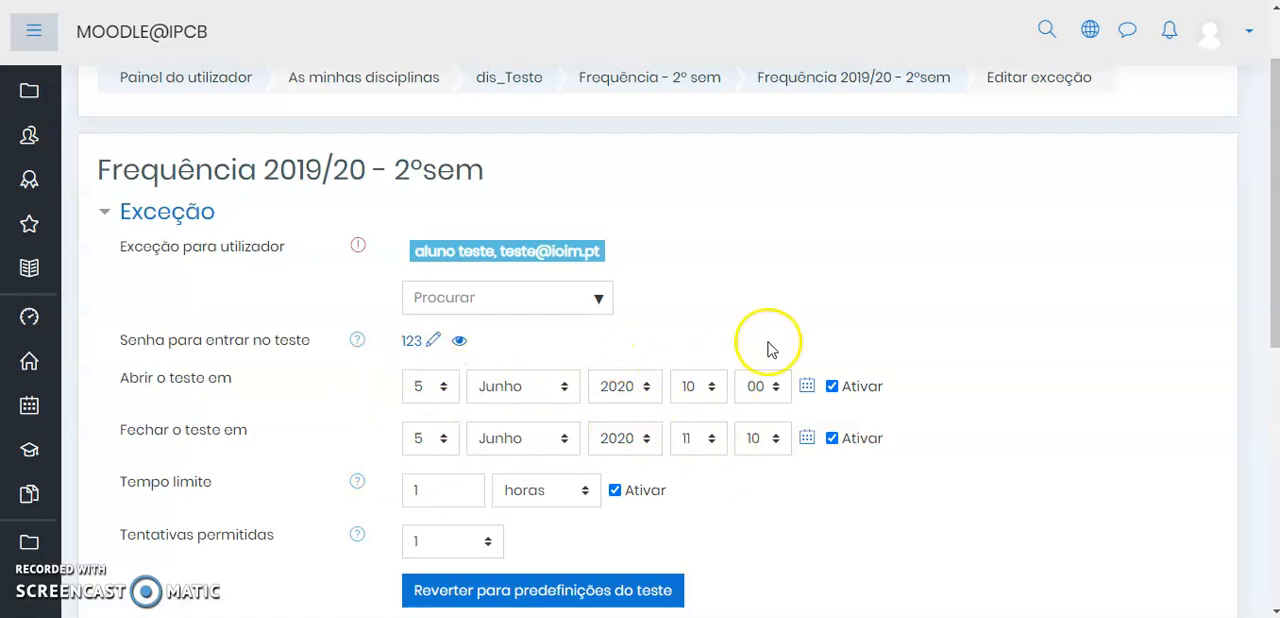
Set the exception's closing time to 12:10 on 5 Junho 2020 and its time limit to 2 hours
{"action": "scroll", "coordinate": [780, 335], "scroll_direction": "down", "scroll_amount": 2}
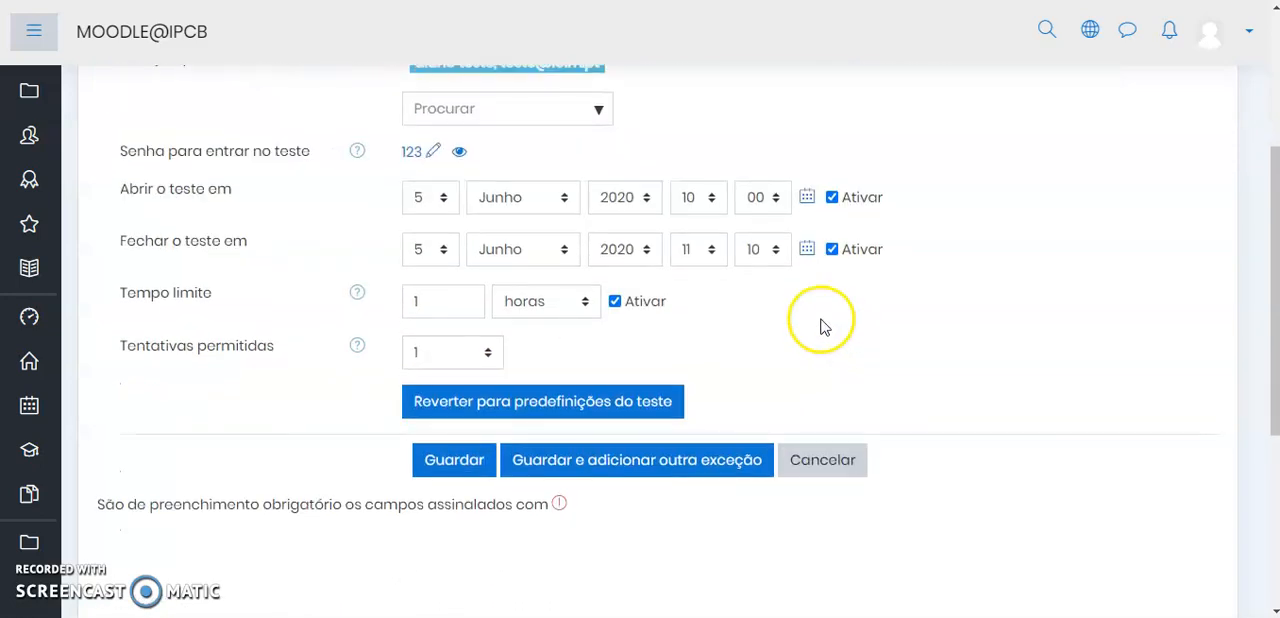
{"action": "left_click", "coordinate": [692, 252]}
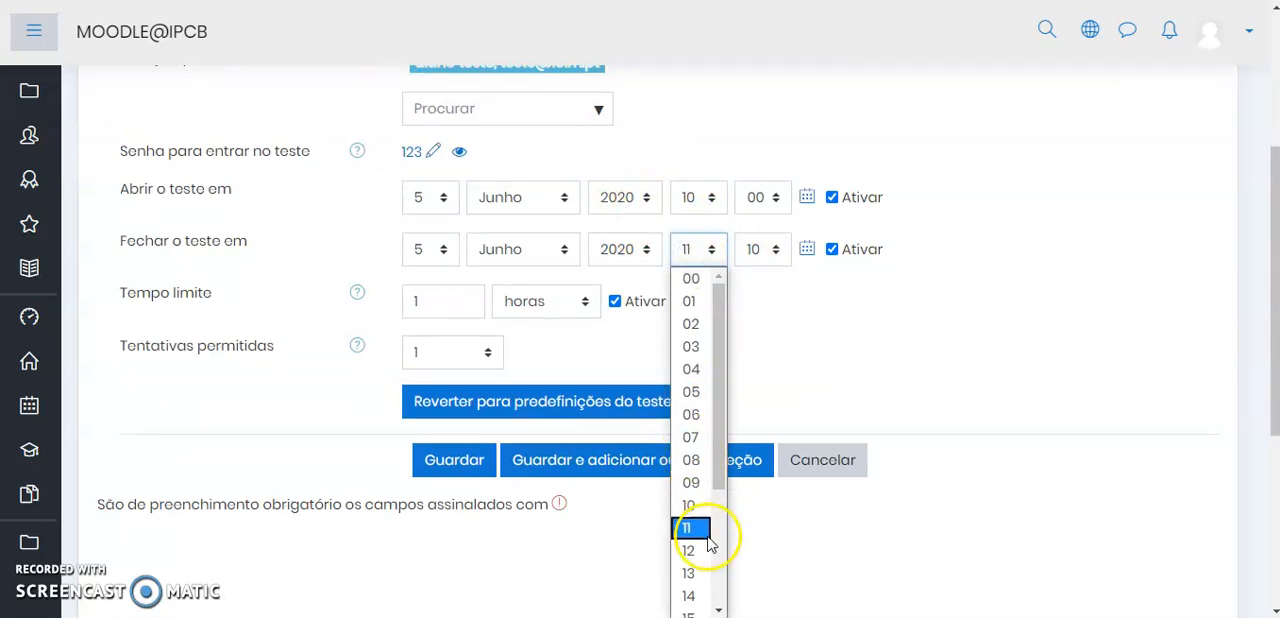
{"action": "left_click", "coordinate": [692, 551]}
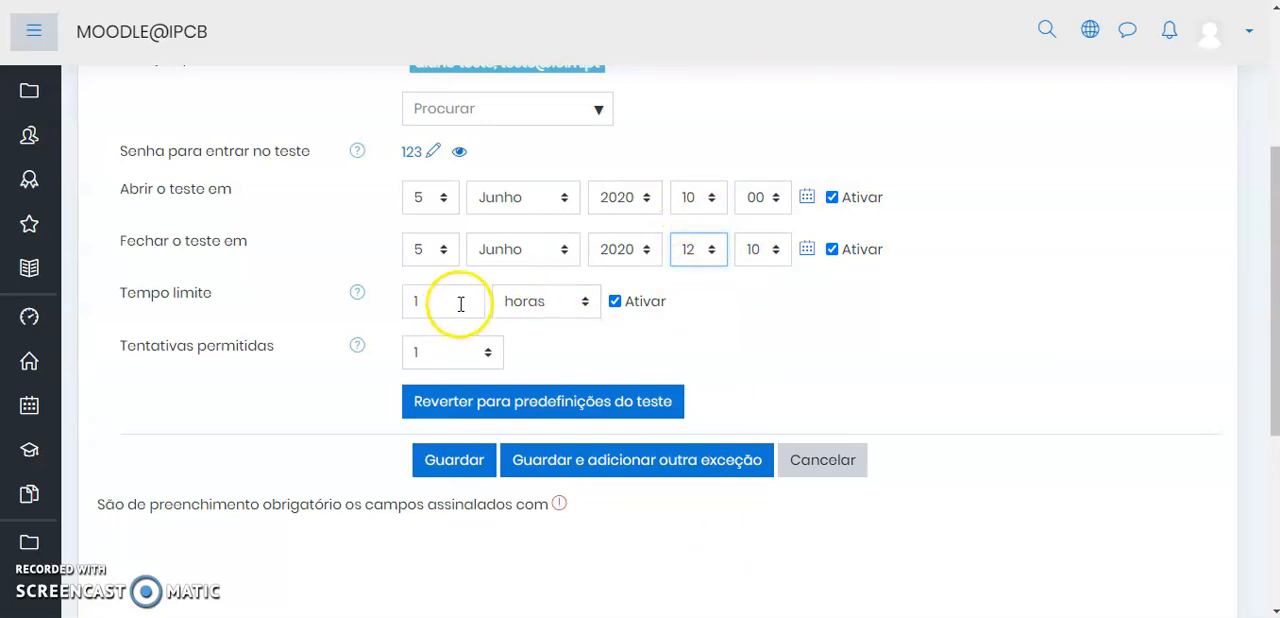
{"action": "left_click_drag", "start_coordinate": [423, 297], "coordinate": [396, 303]}
{"action": "type", "text": "2"}
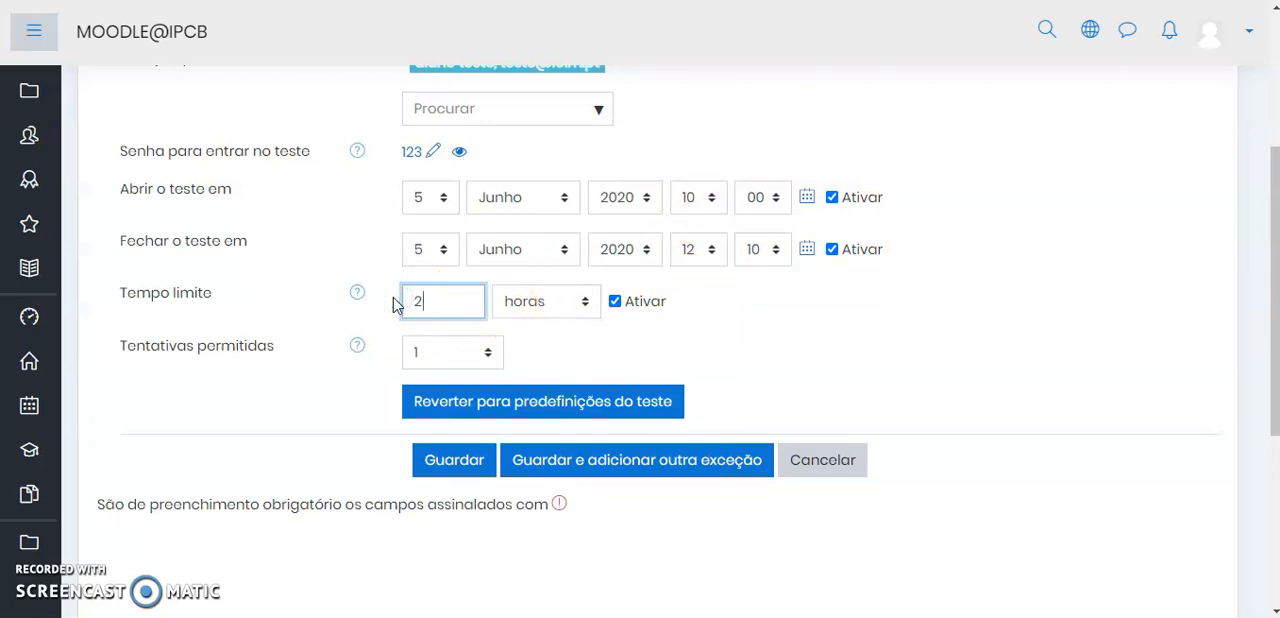
Choose 1 as the number of attempts allowed in the exception
{"action": "left_click", "coordinate": [443, 352]}
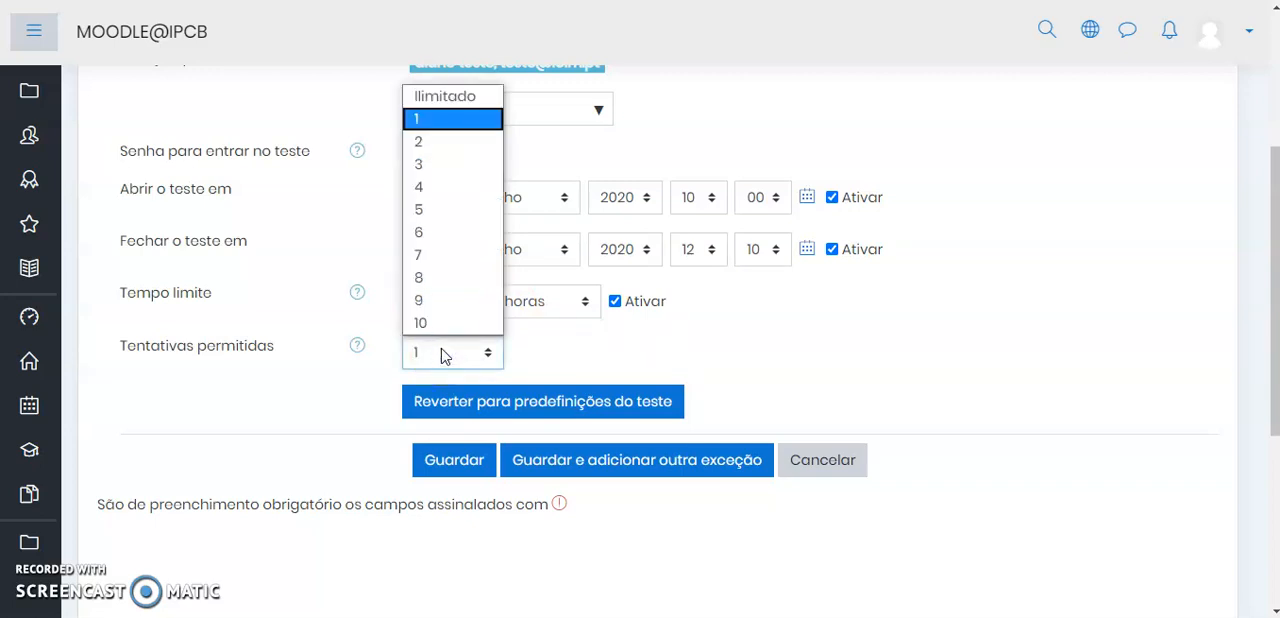
{"action": "left_click", "coordinate": [436, 142]}
{"action": "left_click", "coordinate": [448, 125]}
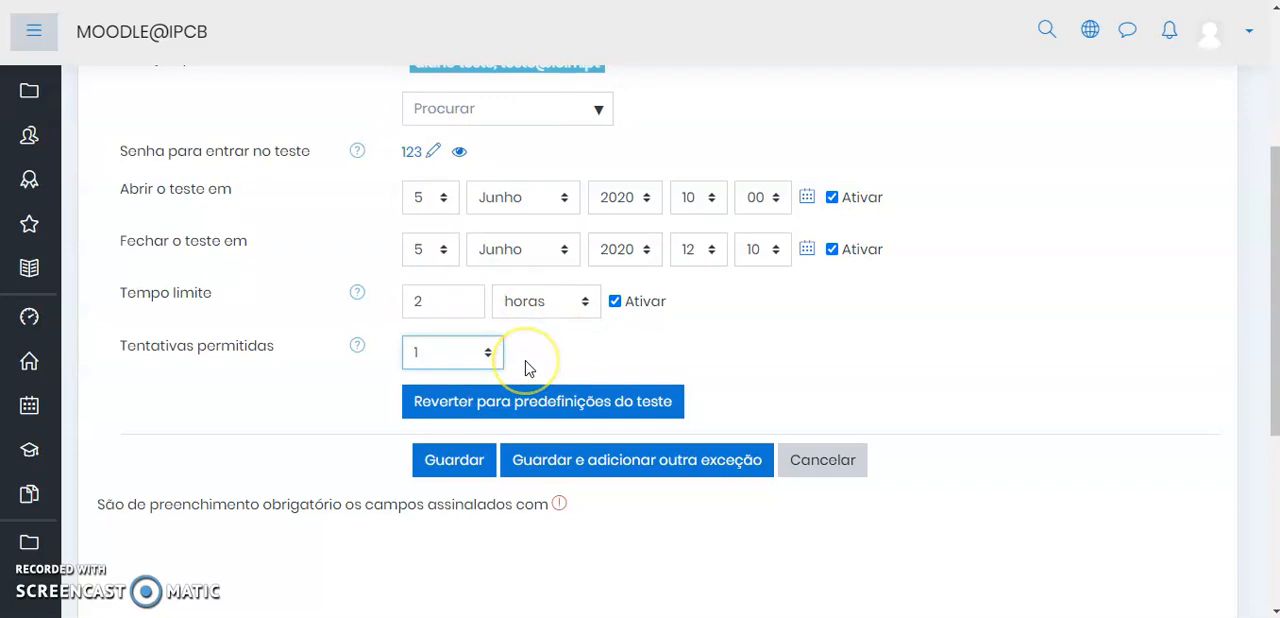
{"action": "left_click", "coordinate": [827, 353]}
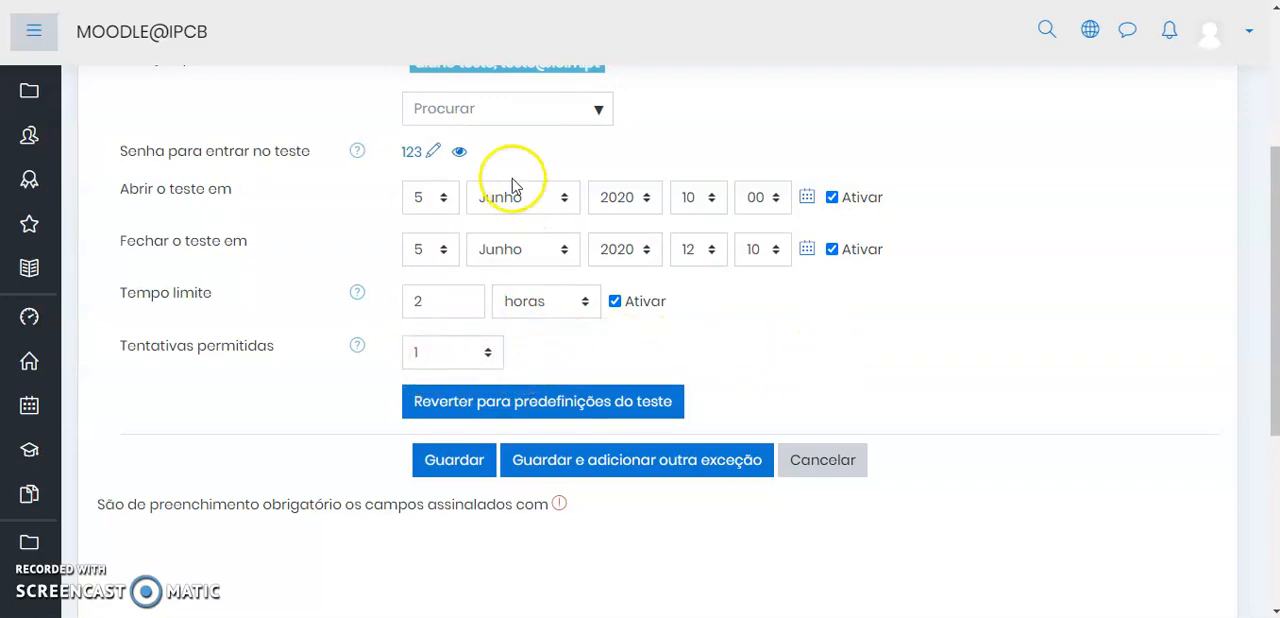
Save the user exception and return to the course's "Frequência - 2º sem" topic
{"action": "scroll", "coordinate": [669, 222], "scroll_direction": "up", "scroll_amount": 1}
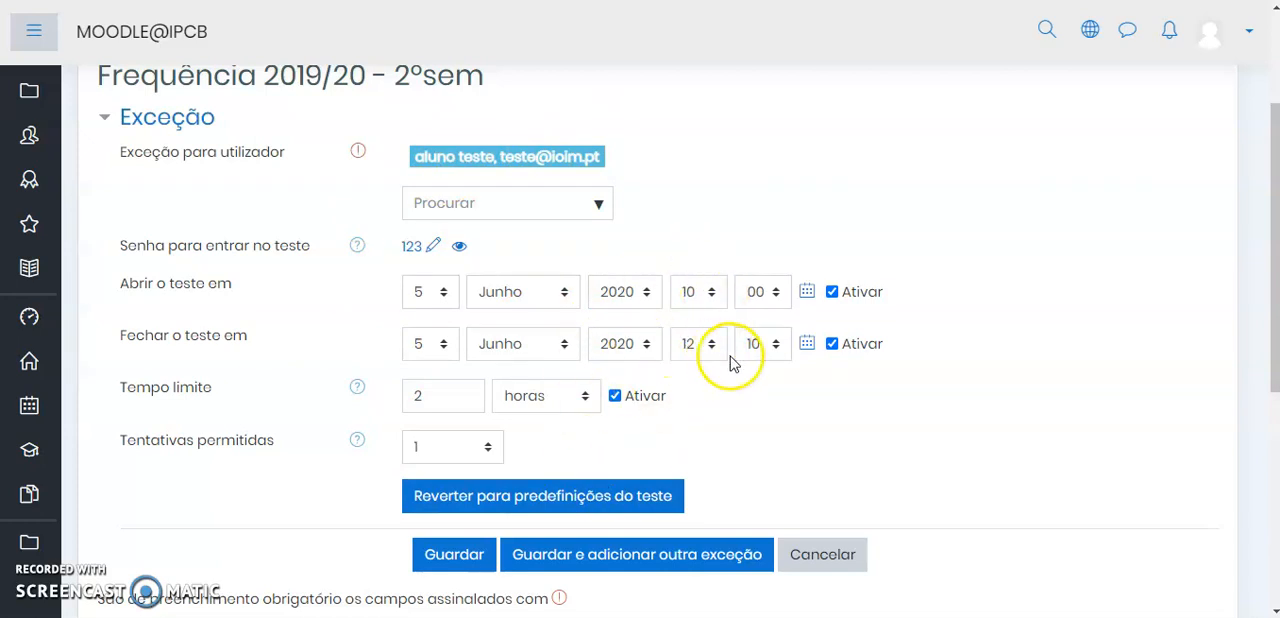
{"action": "scroll", "coordinate": [732, 365], "scroll_direction": "down", "scroll_amount": 1}
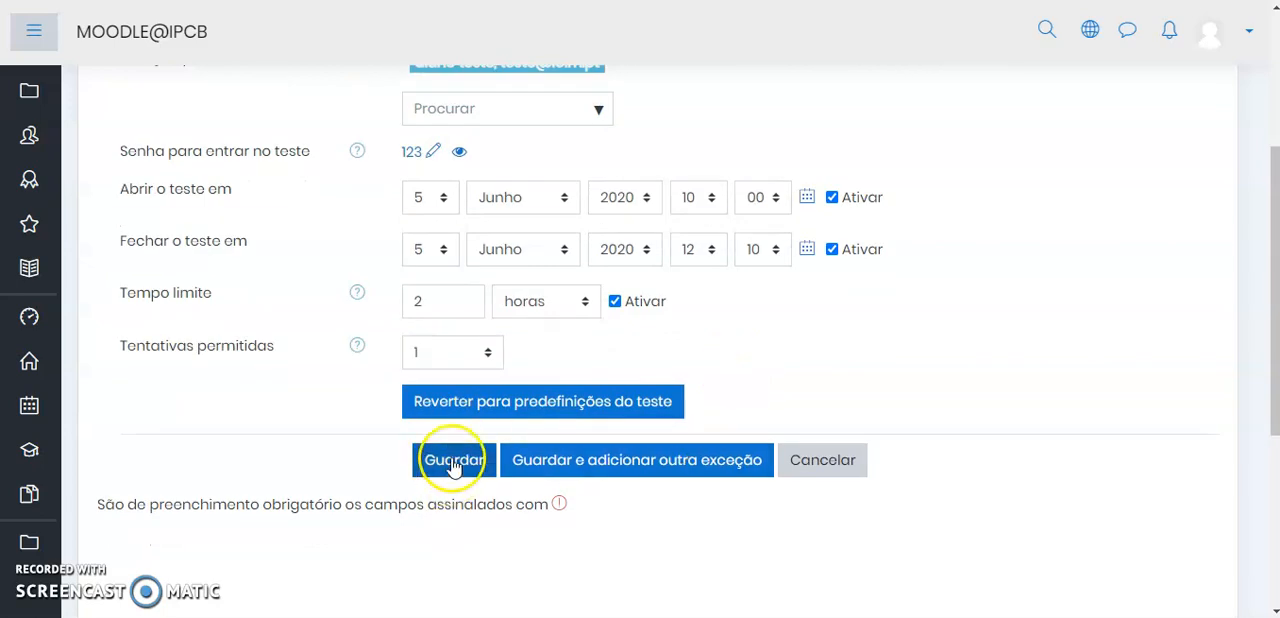
{"action": "left_click", "coordinate": [453, 463]}
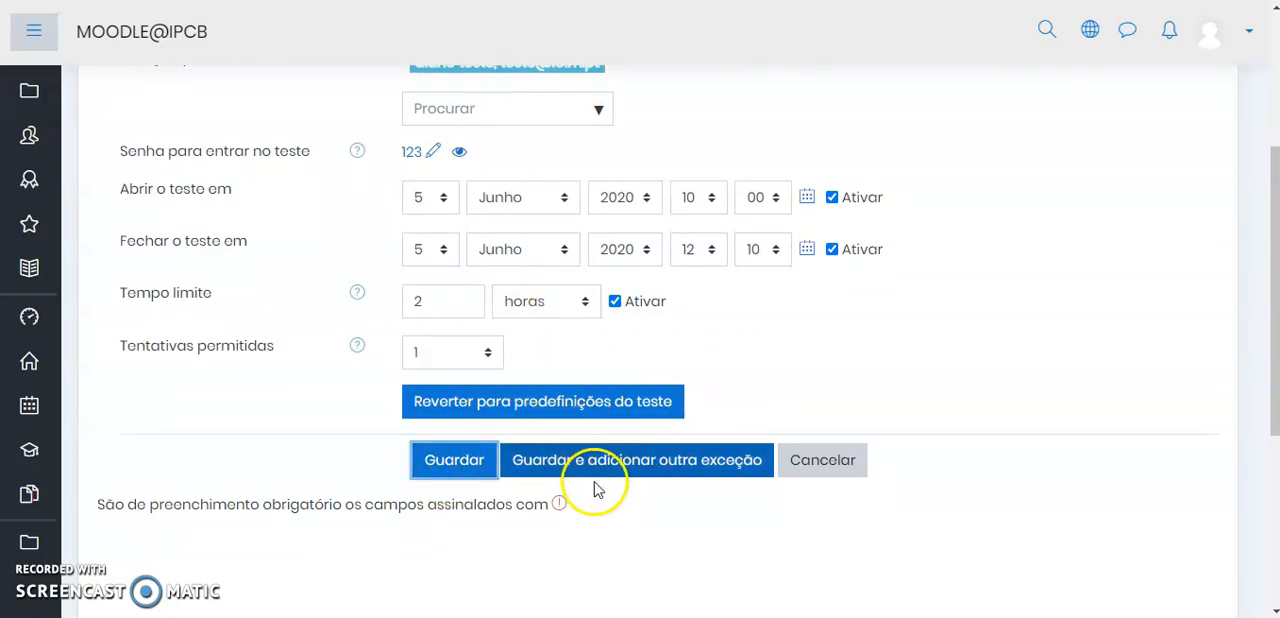
{"action": "left_click", "coordinate": [459, 465]}
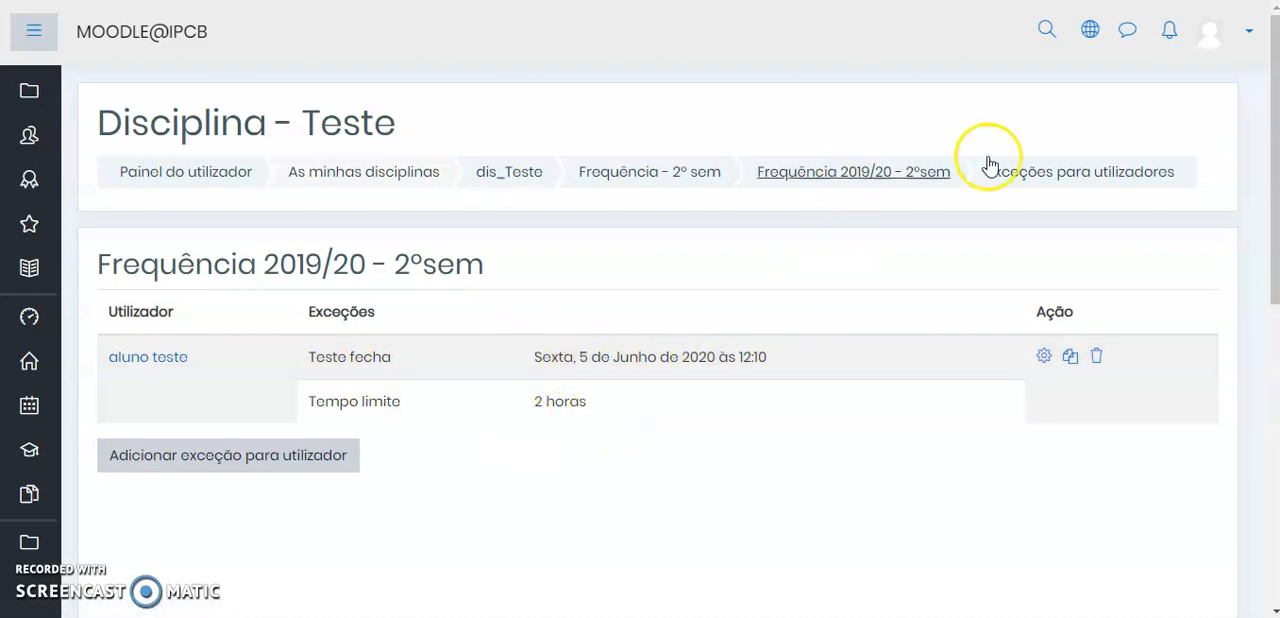
{"action": "left_click", "coordinate": [665, 176]}
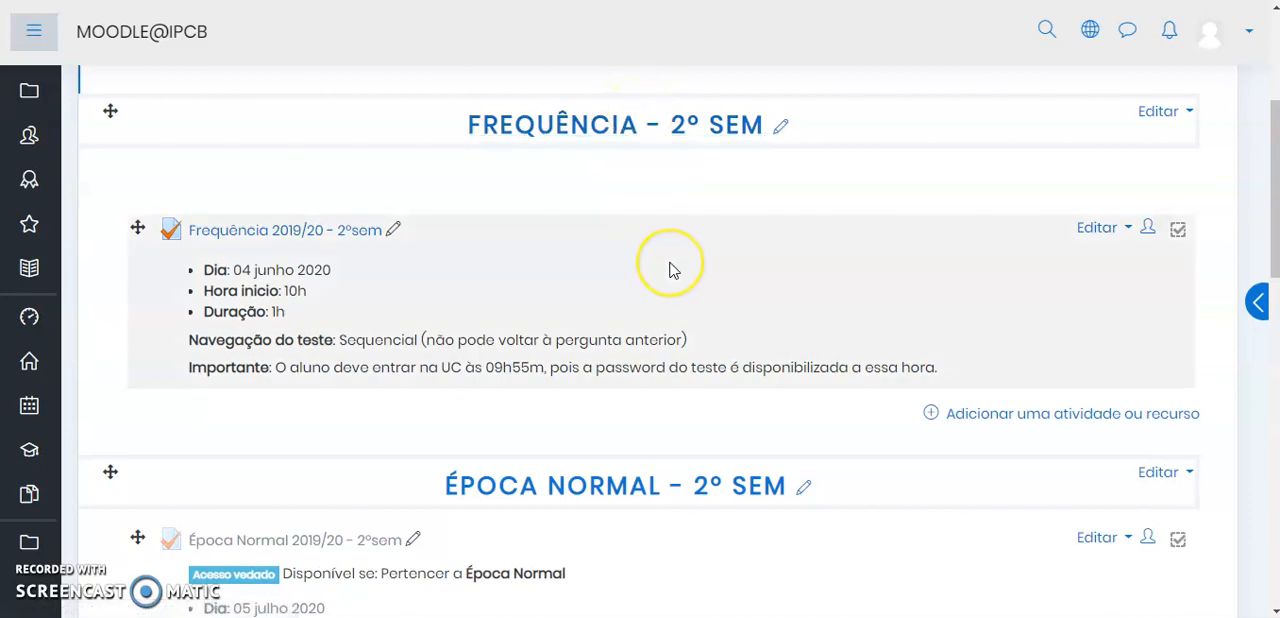
Review the quizzes and their access restrictions in the Frequência, Época Normal and Época de Recurso/Melhoria topics
{"action": "scroll", "coordinate": [673, 270], "scroll_direction": "down", "scroll_amount": 2}
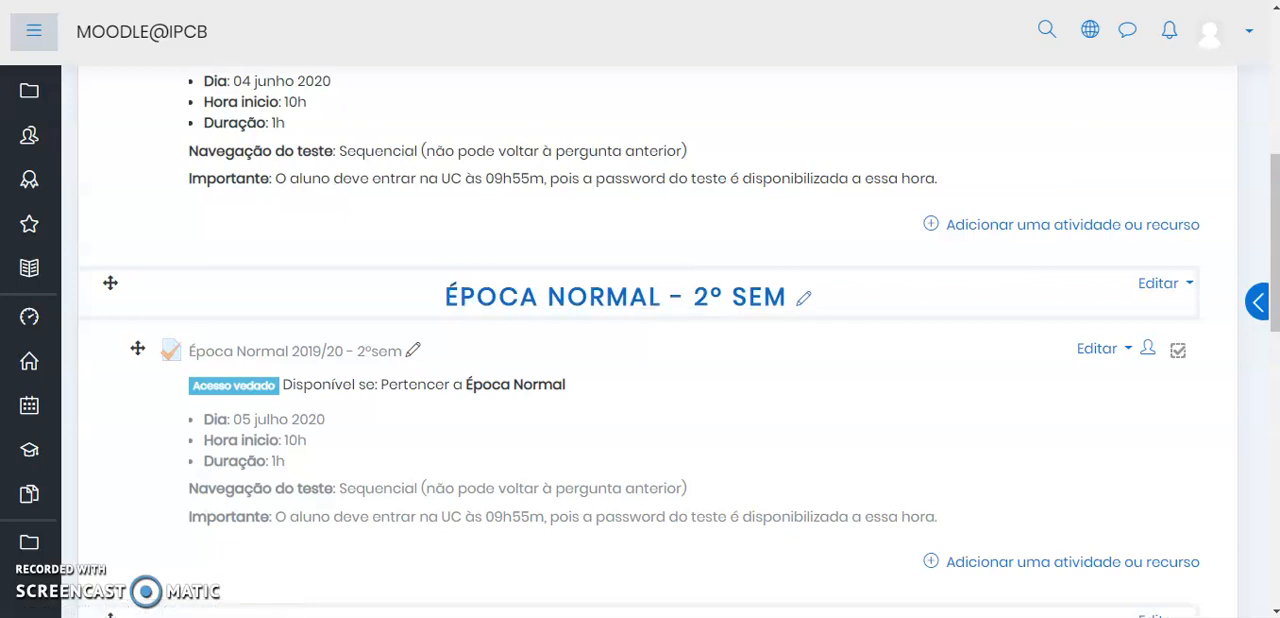
{"action": "scroll", "coordinate": [657, 200], "scroll_direction": "up", "scroll_amount": 2}
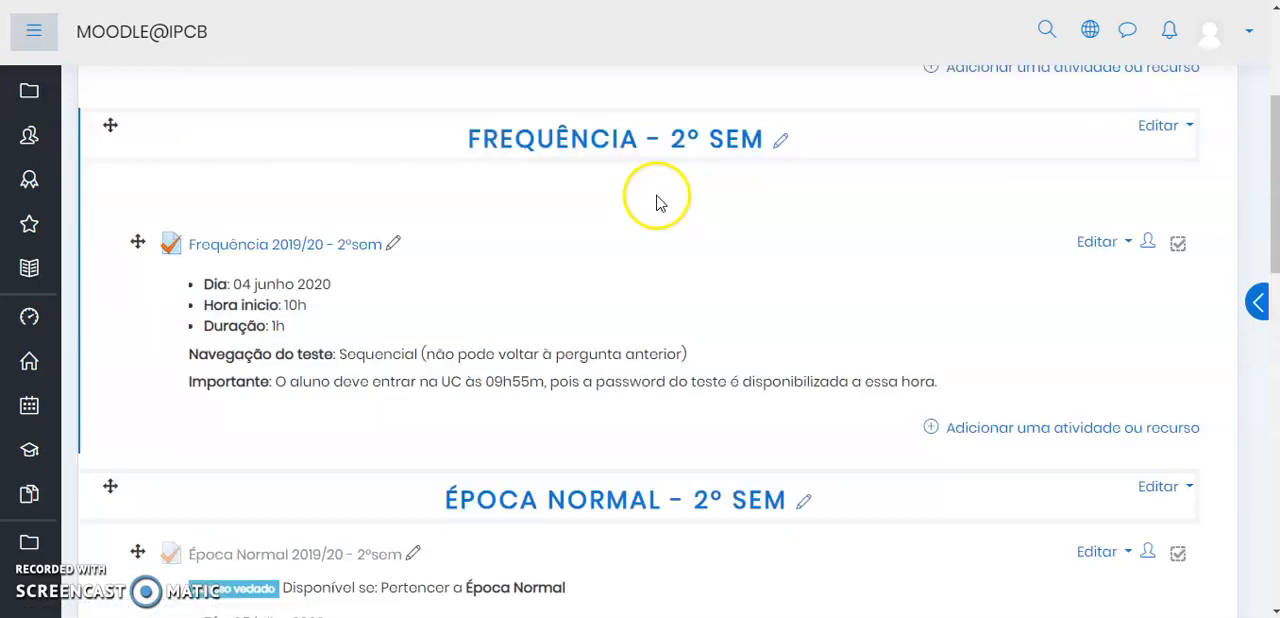
{"action": "left_click", "coordinate": [601, 213]}
{"action": "scroll", "coordinate": [604, 213], "scroll_direction": "down", "scroll_amount": 1}
{"action": "scroll", "coordinate": [578, 405], "scroll_direction": "down", "scroll_amount": 3}
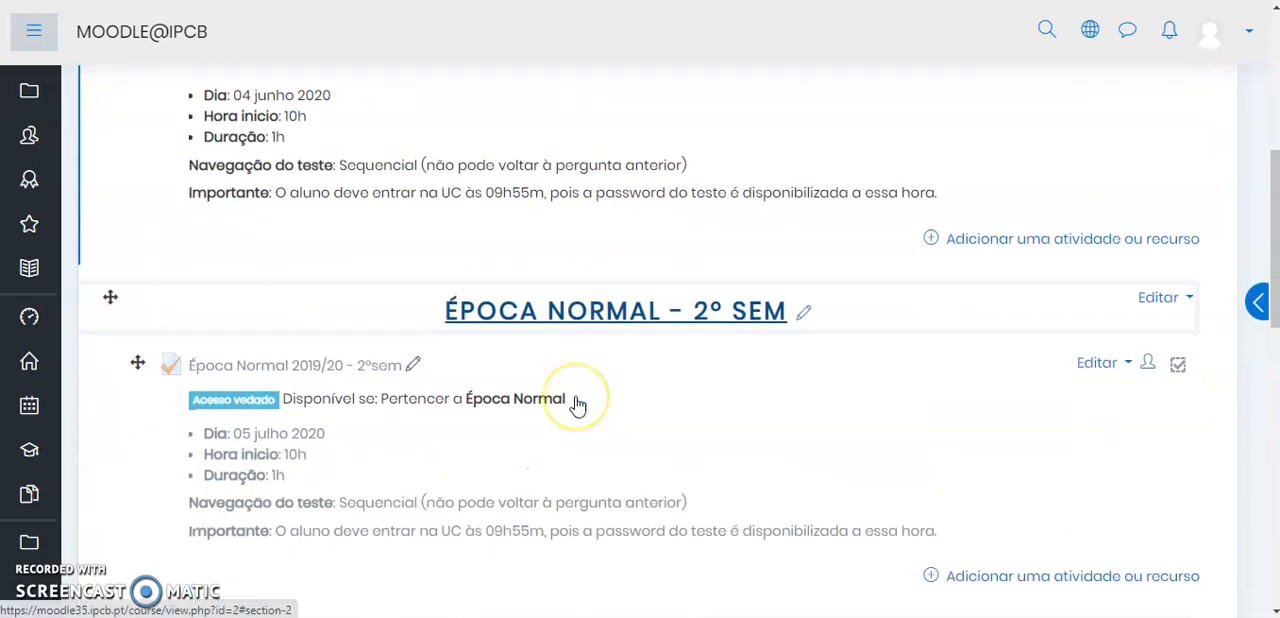
{"action": "scroll", "coordinate": [578, 405], "scroll_direction": "down", "scroll_amount": 1}
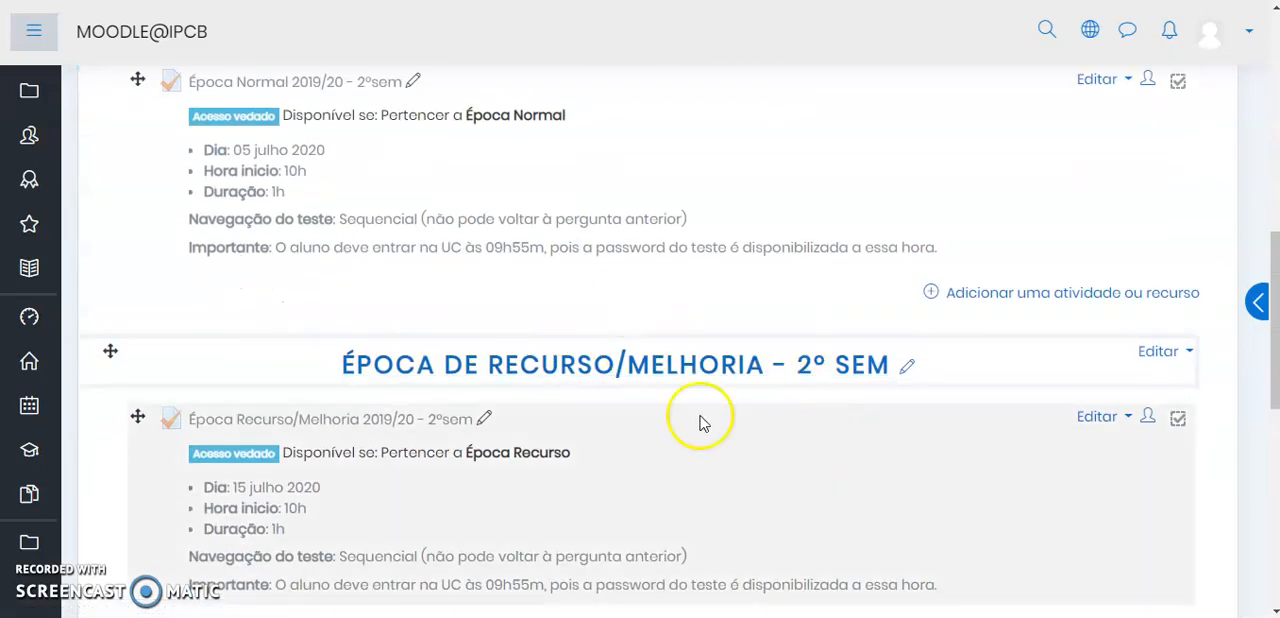
{"action": "scroll", "coordinate": [920, 240], "scroll_direction": "up", "scroll_amount": 3}
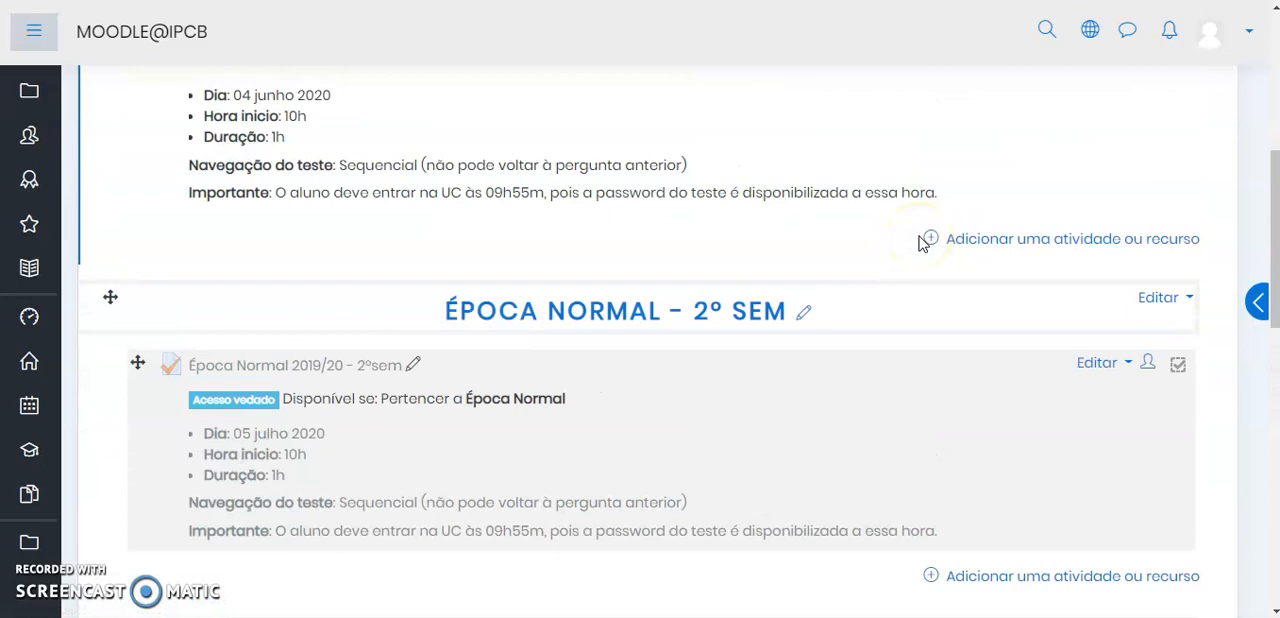
{"action": "left_click", "coordinate": [671, 244]}
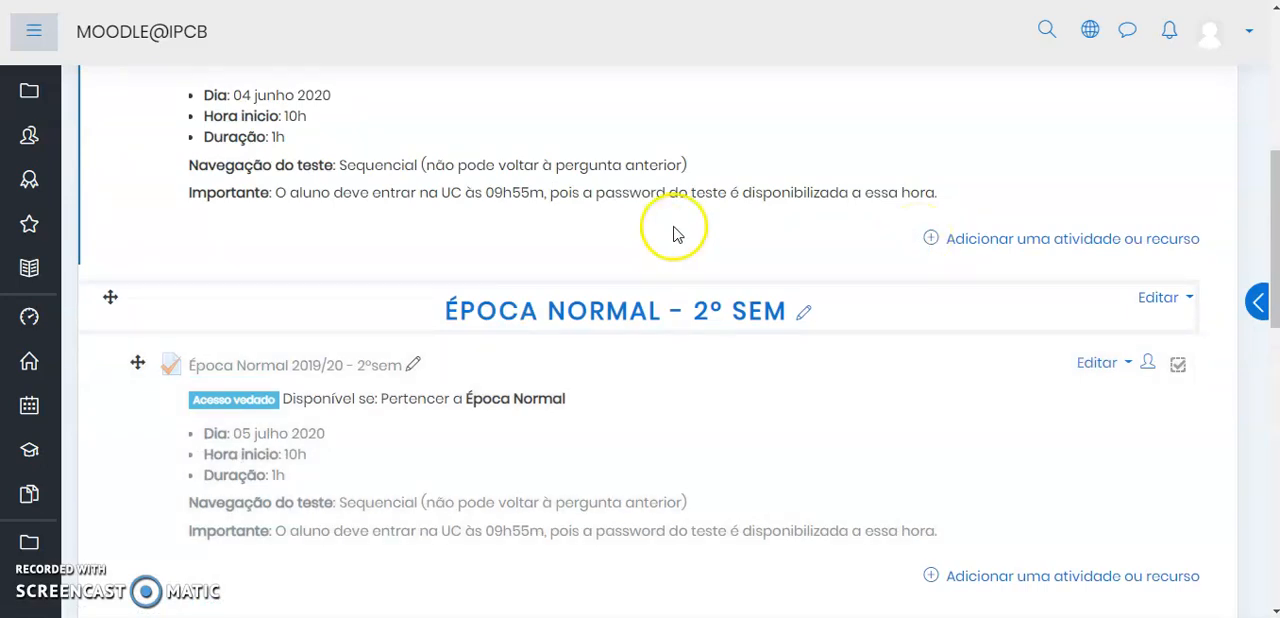
{"action": "scroll", "coordinate": [677, 234], "scroll_direction": "up", "scroll_amount": 2}
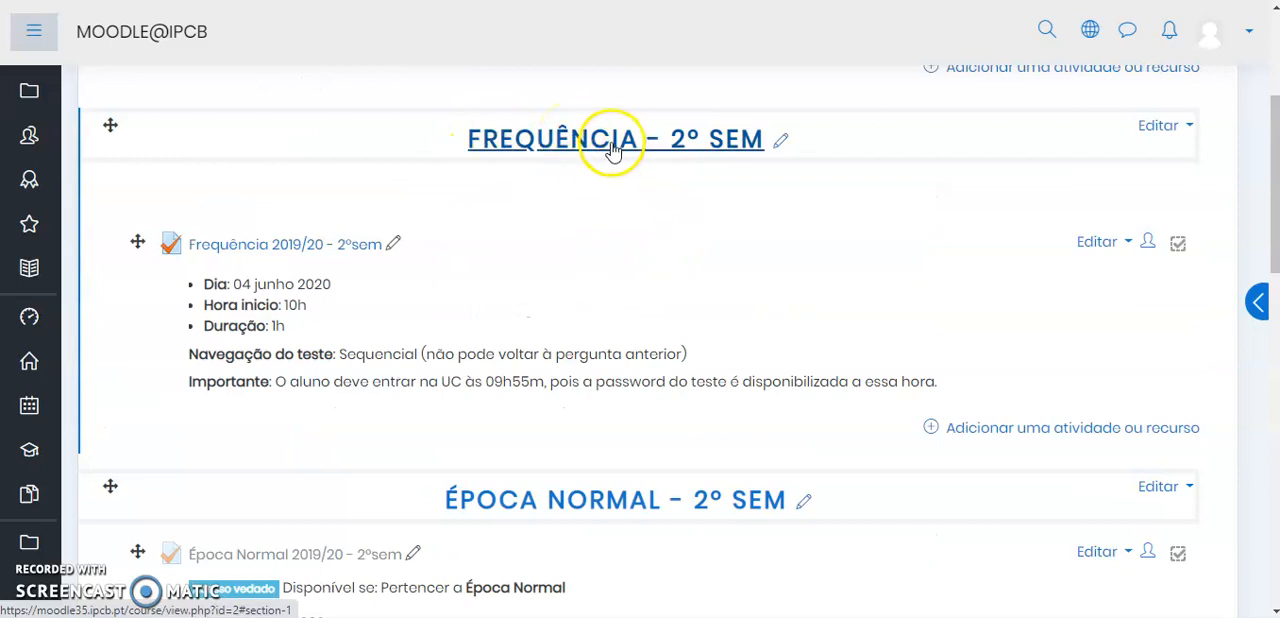
{"action": "scroll", "coordinate": [594, 200], "scroll_direction": "down", "scroll_amount": 2}
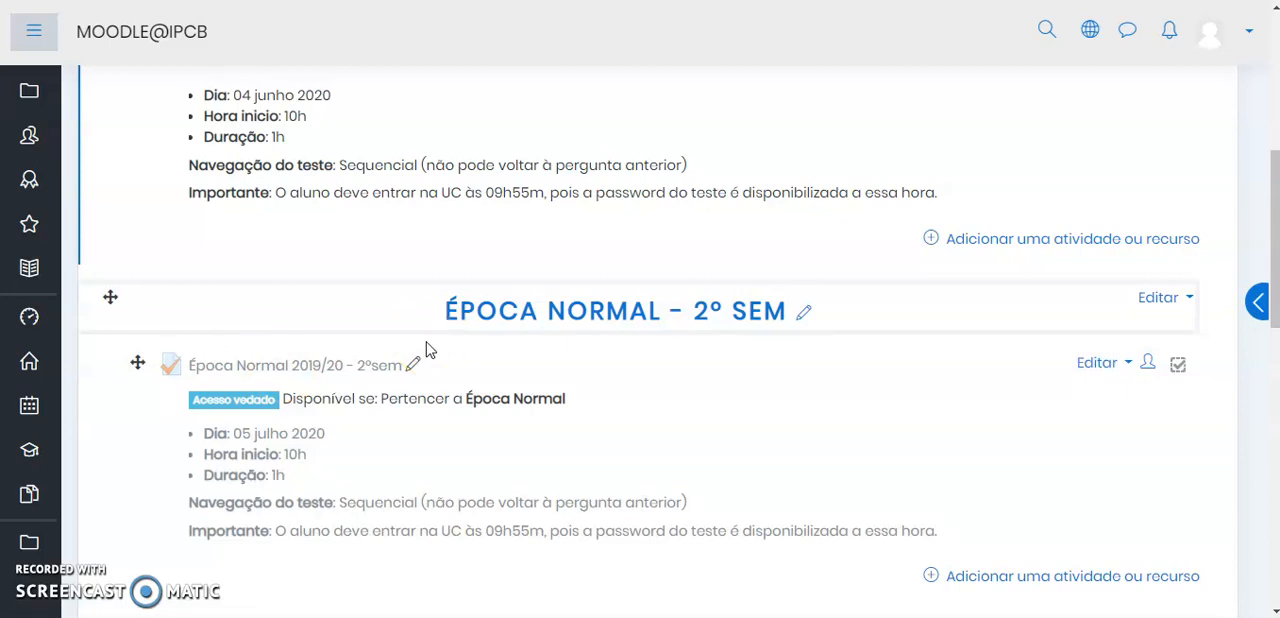
Open the course's group management page and display the members of the Época Recurso group
{"action": "left_click", "coordinate": [584, 316]}
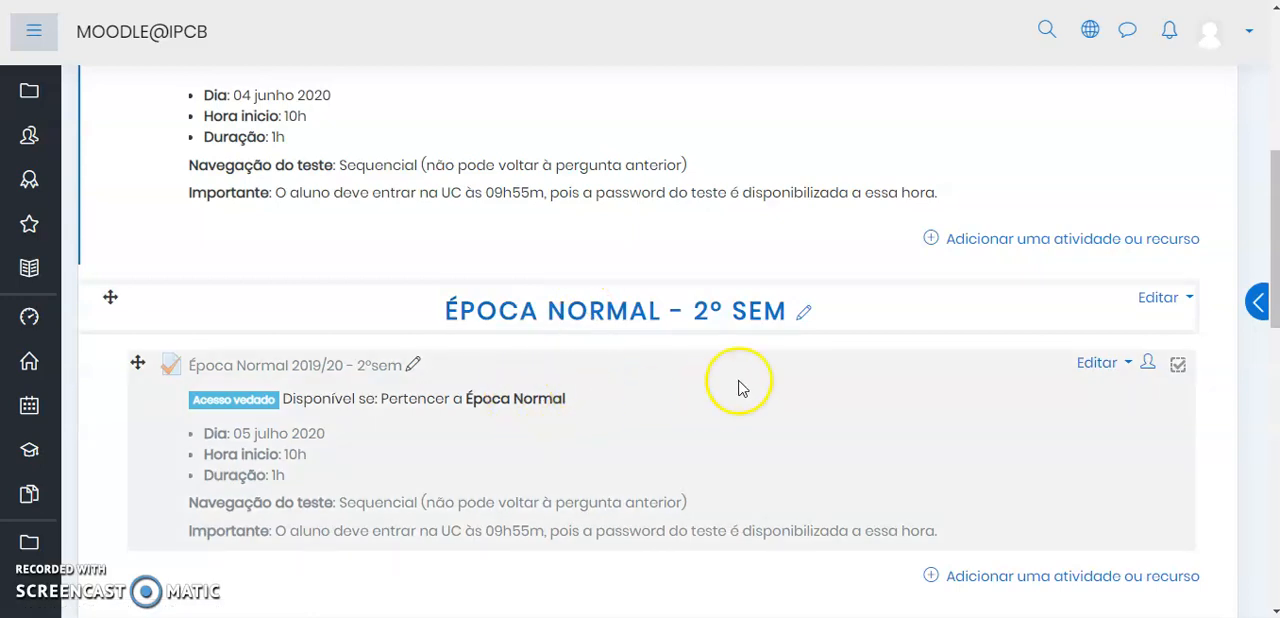
{"action": "scroll", "coordinate": [666, 380], "scroll_direction": "up", "scroll_amount": 3}
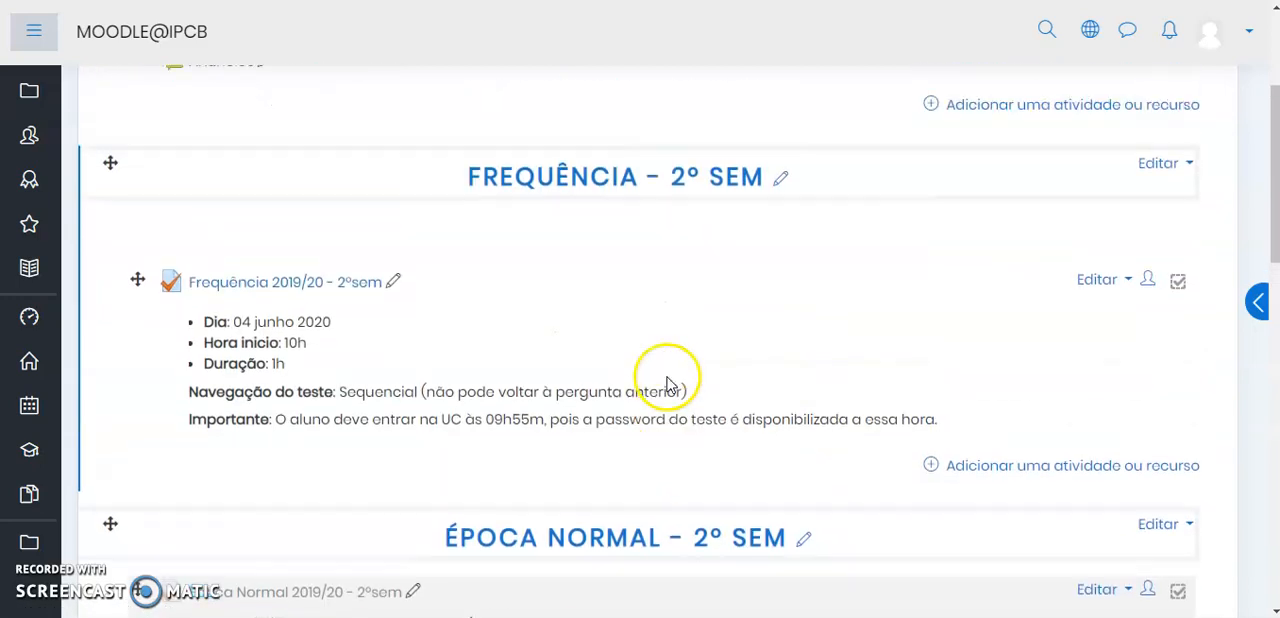
{"action": "scroll", "coordinate": [1151, 123], "scroll_direction": "up", "scroll_amount": 3}
{"action": "left_click", "coordinate": [1180, 112]}
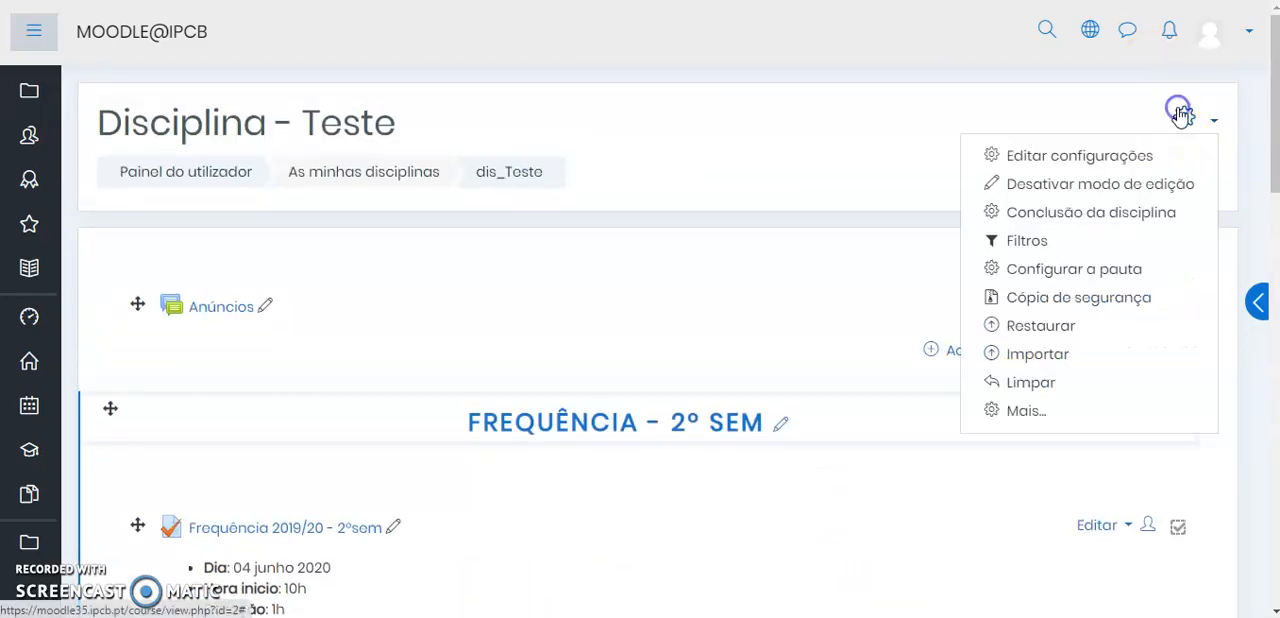
{"action": "left_click", "coordinate": [1025, 411]}
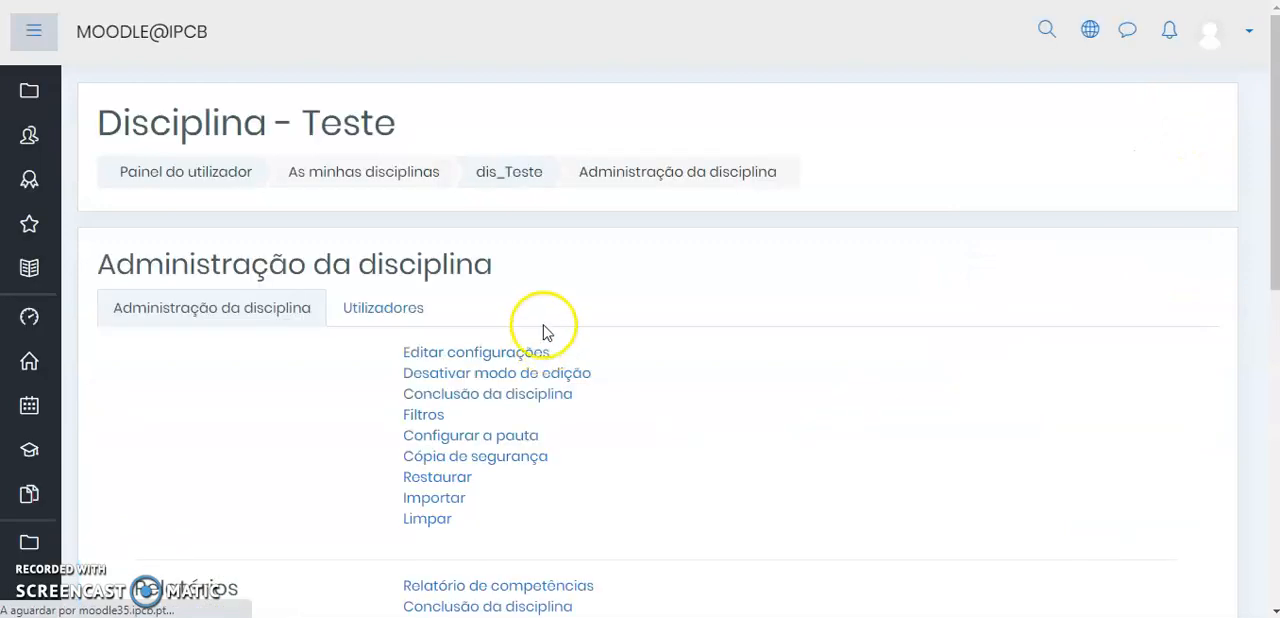
{"action": "left_click", "coordinate": [421, 312]}
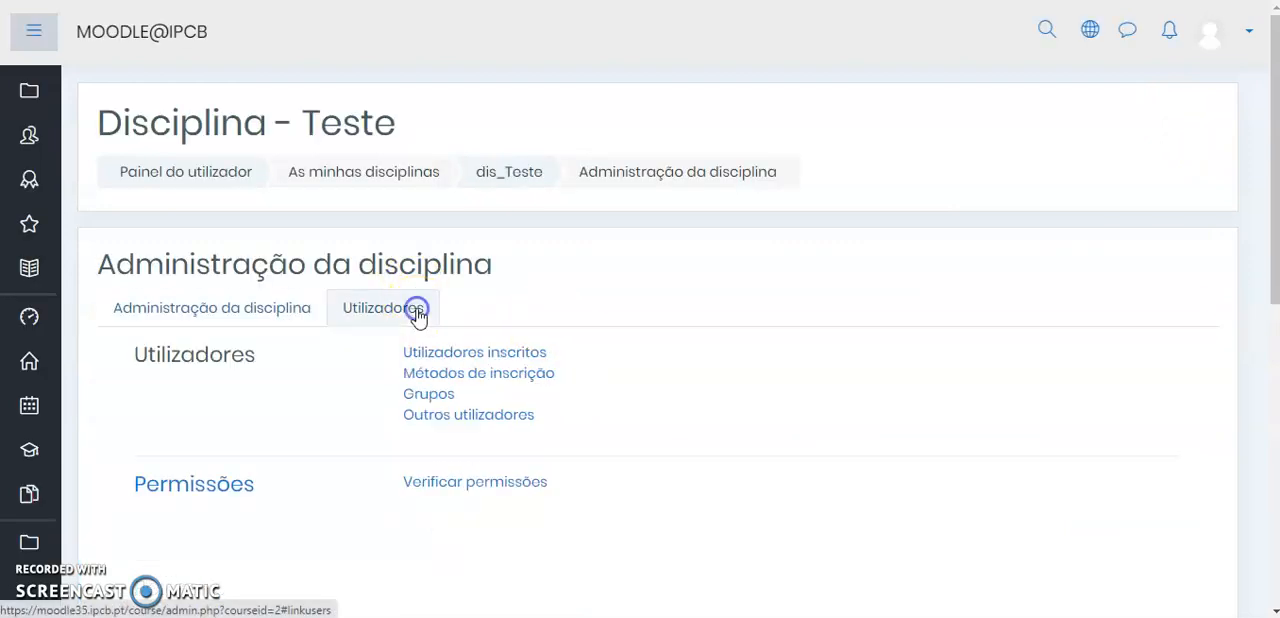
{"action": "left_click", "coordinate": [441, 396]}
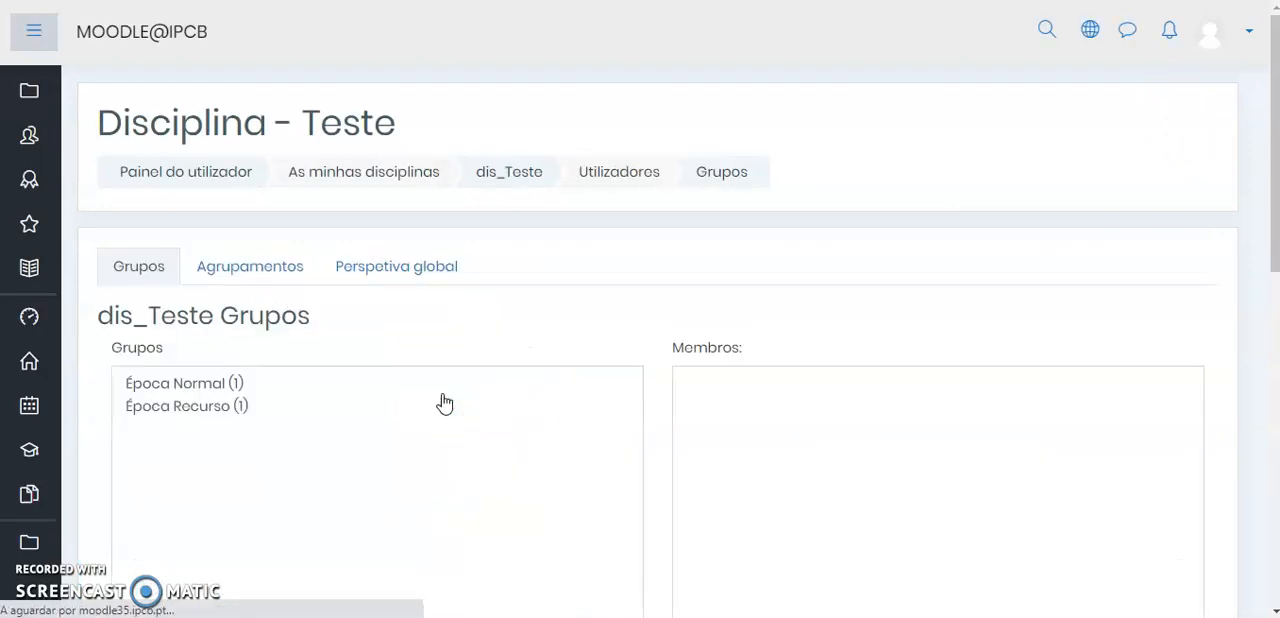
{"action": "scroll", "coordinate": [409, 320], "scroll_direction": "down", "scroll_amount": 3}
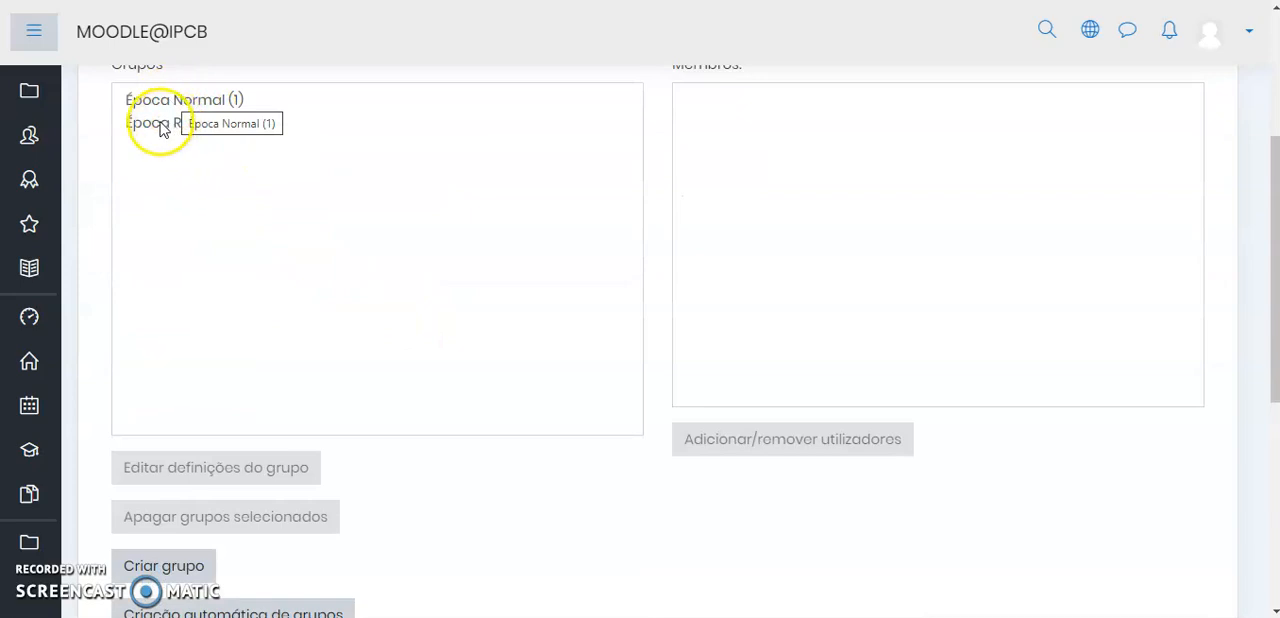
{"action": "left_click", "coordinate": [165, 123]}
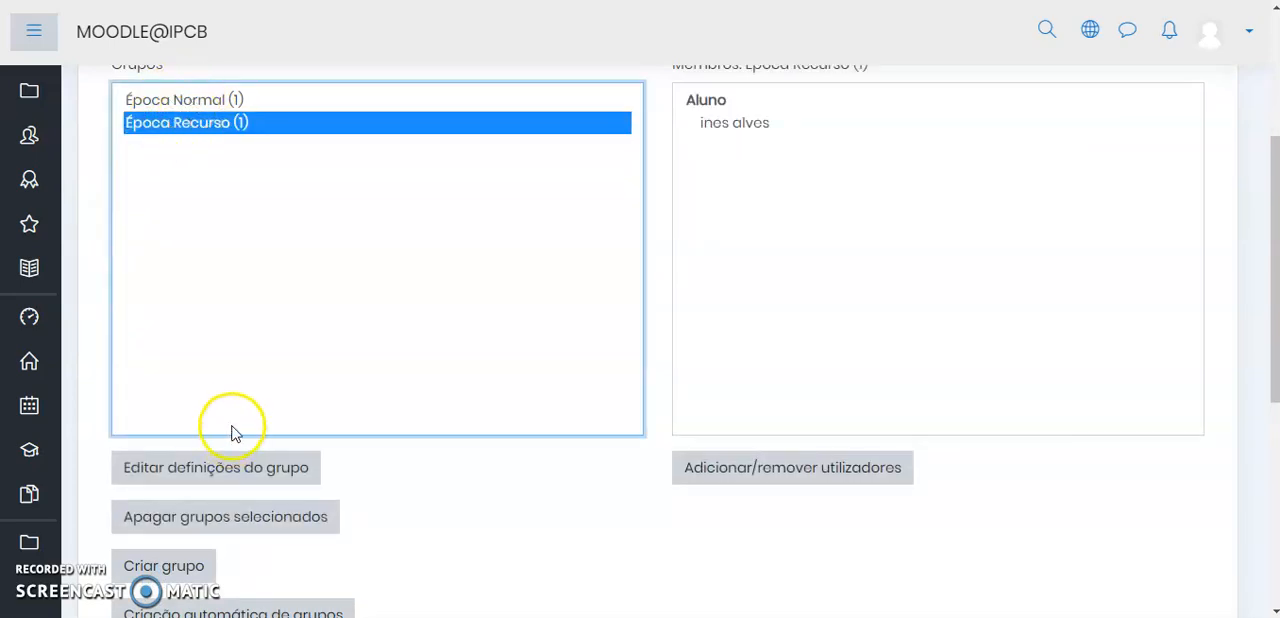
Look over the fields of the group creation form, and cancel without creating a group
{"action": "scroll", "coordinate": [231, 431], "scroll_direction": "down", "scroll_amount": 2}
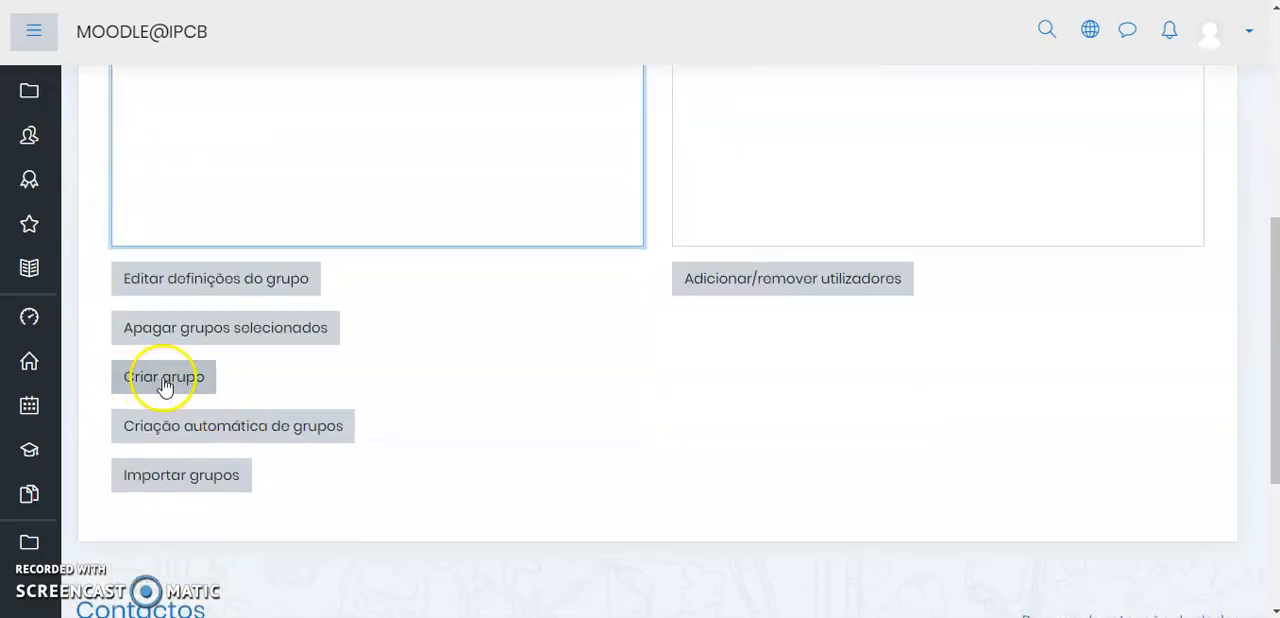
{"action": "left_click", "coordinate": [165, 385]}
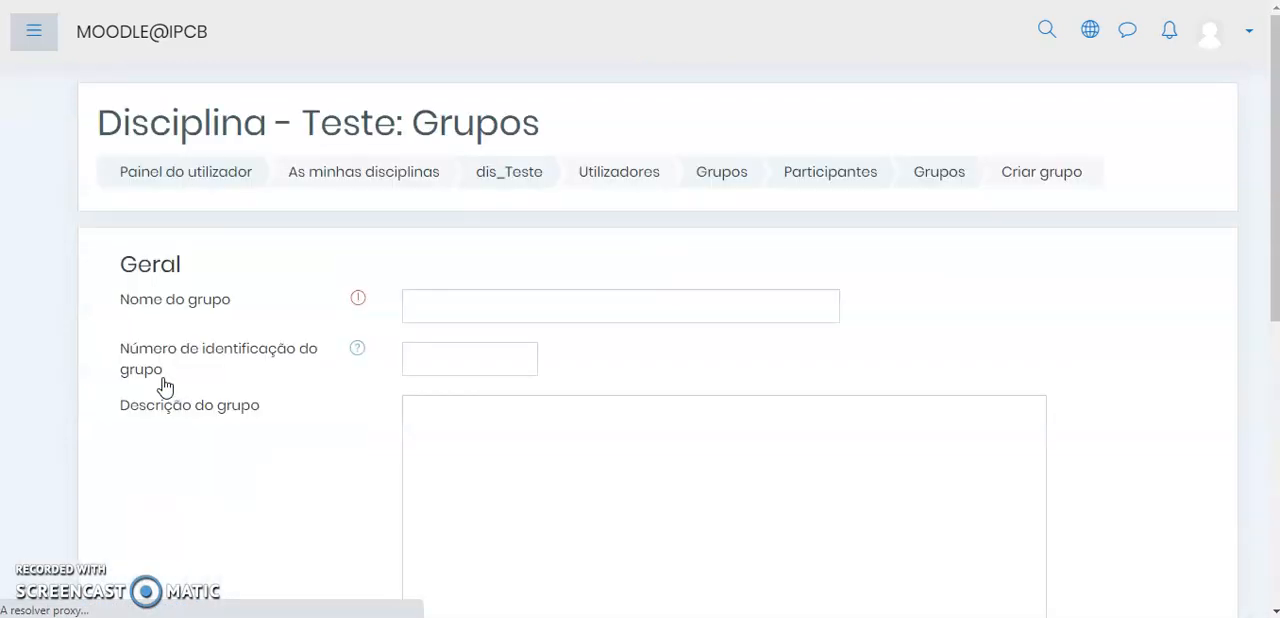
{"action": "left_click", "coordinate": [466, 302]}
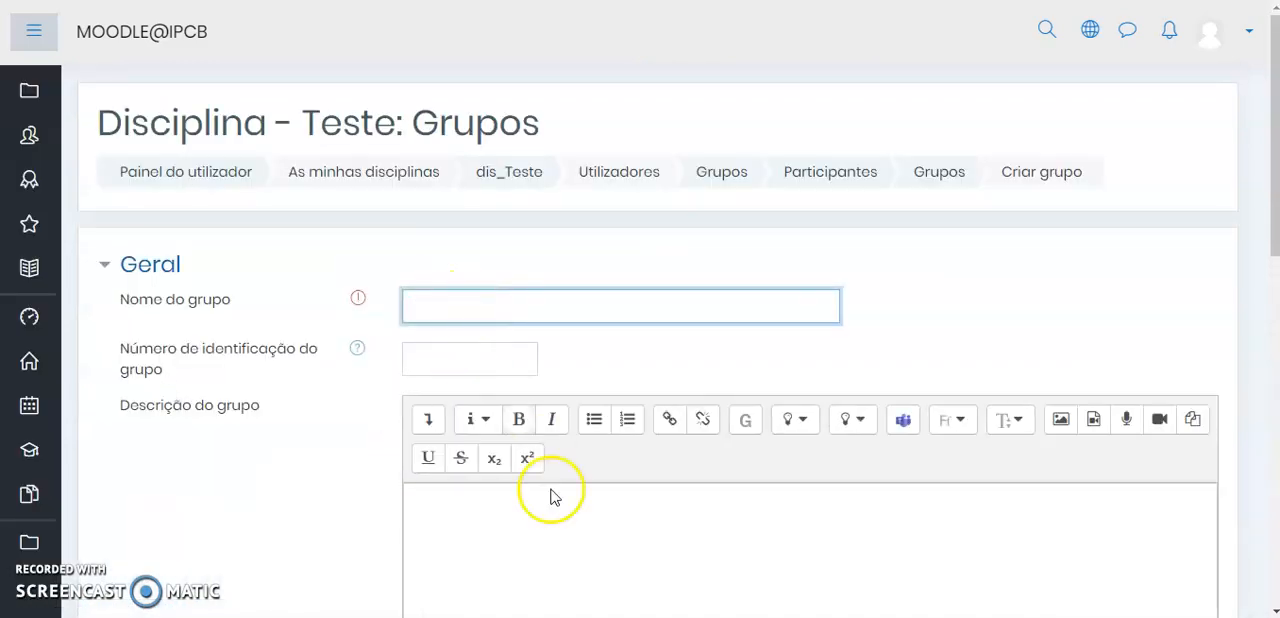
{"action": "scroll", "coordinate": [500, 470], "scroll_direction": "down", "scroll_amount": 2}
{"action": "scroll", "coordinate": [590, 565], "scroll_direction": "down", "scroll_amount": 2}
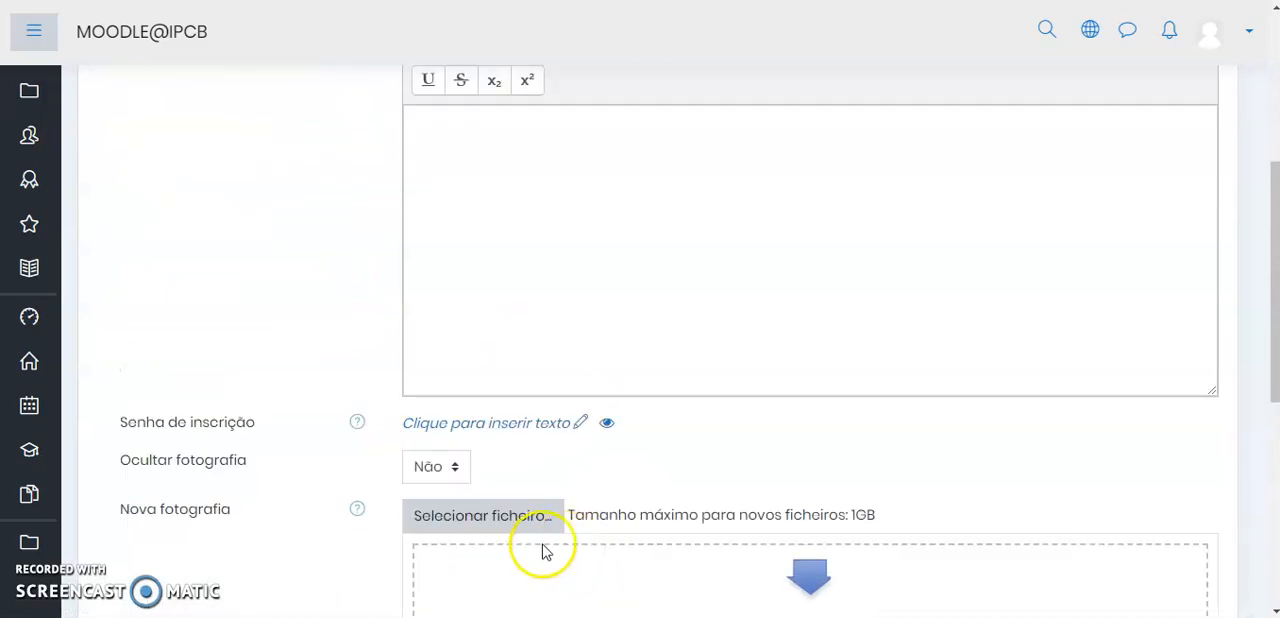
{"action": "scroll", "coordinate": [700, 429], "scroll_direction": "down", "scroll_amount": 2}
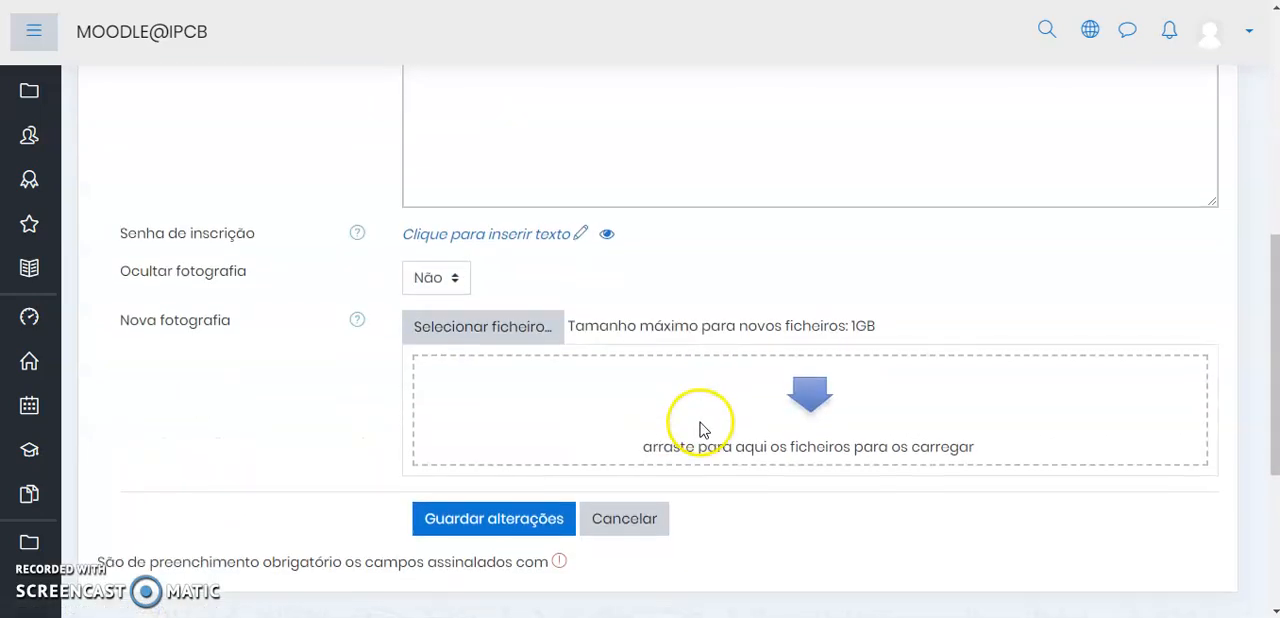
{"action": "left_click", "coordinate": [645, 531]}
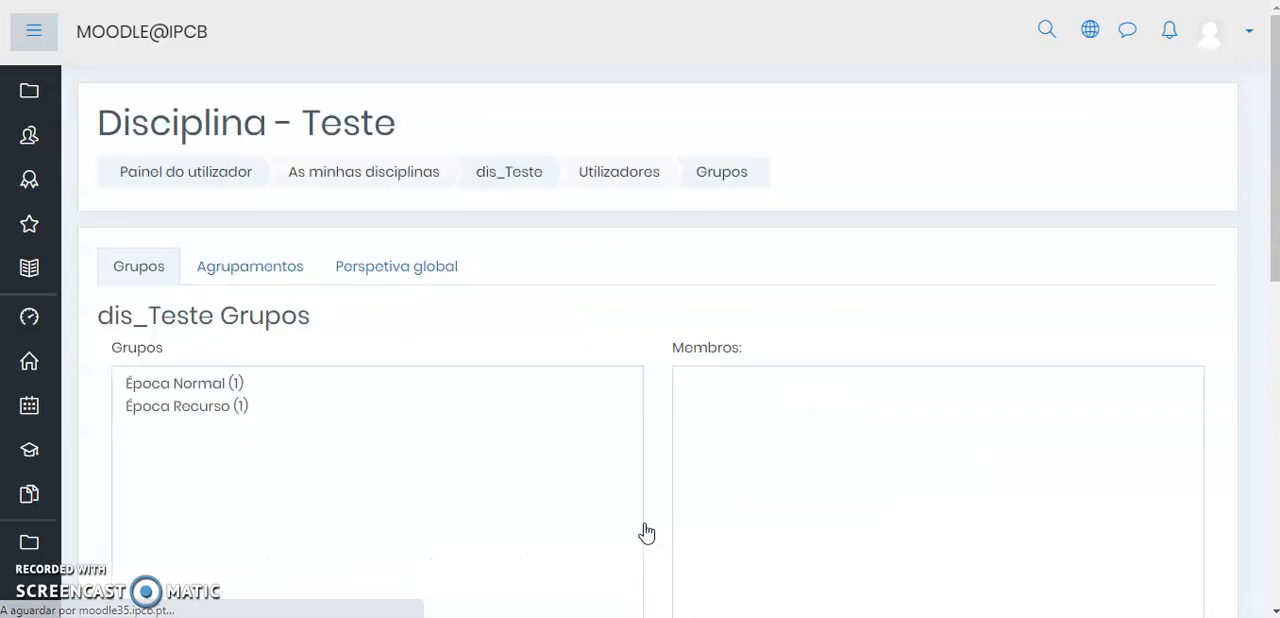
Compare the members of the Época Normal and Época Recurso groups and check the available group management options
{"action": "left_click", "coordinate": [183, 385]}
{"action": "scroll", "coordinate": [186, 386], "scroll_direction": "down", "scroll_amount": 1}
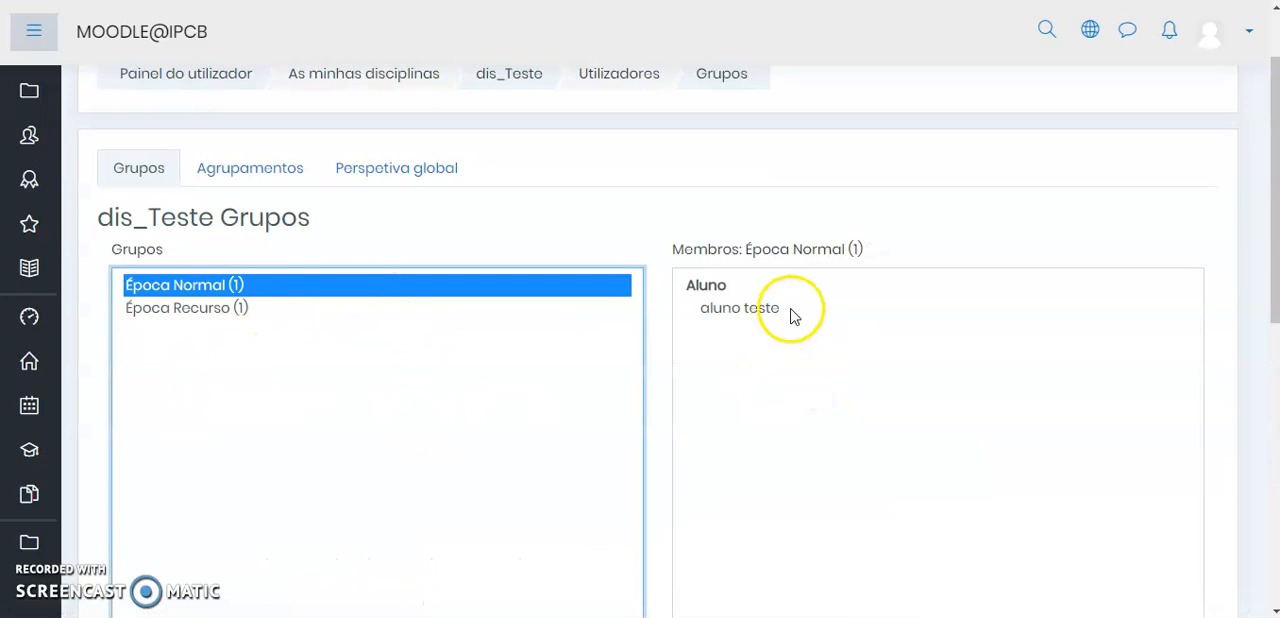
{"action": "scroll", "coordinate": [863, 297], "scroll_direction": "down", "scroll_amount": 2}
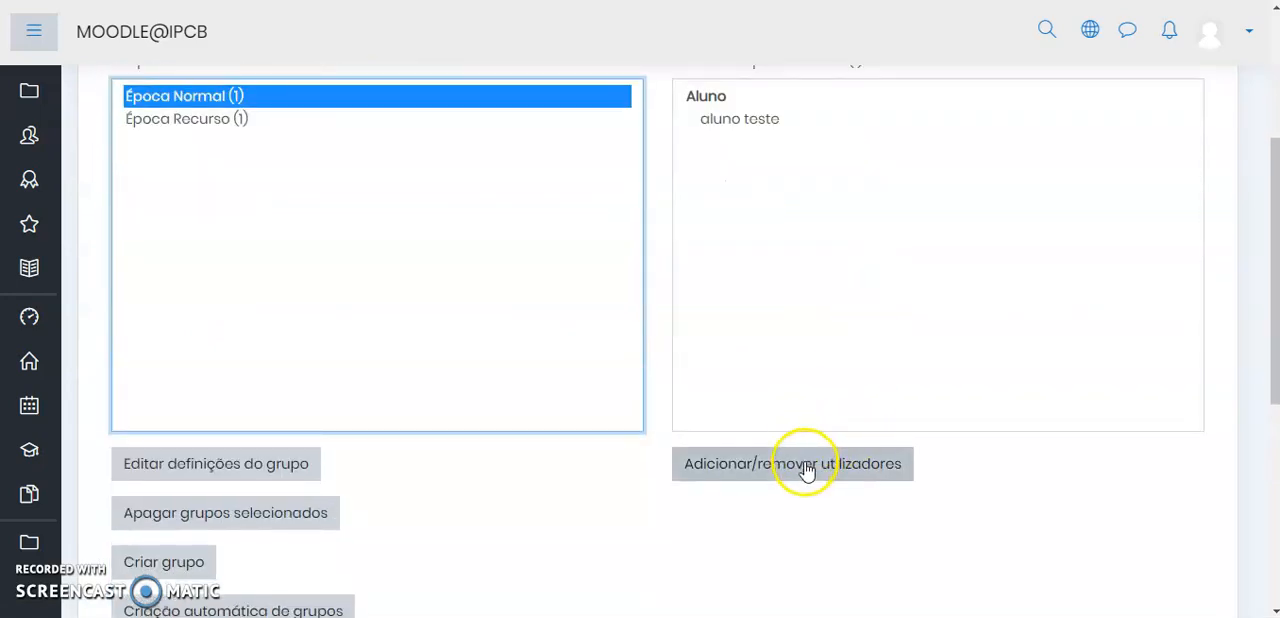
{"action": "scroll", "coordinate": [837, 400], "scroll_direction": "up", "scroll_amount": 1}
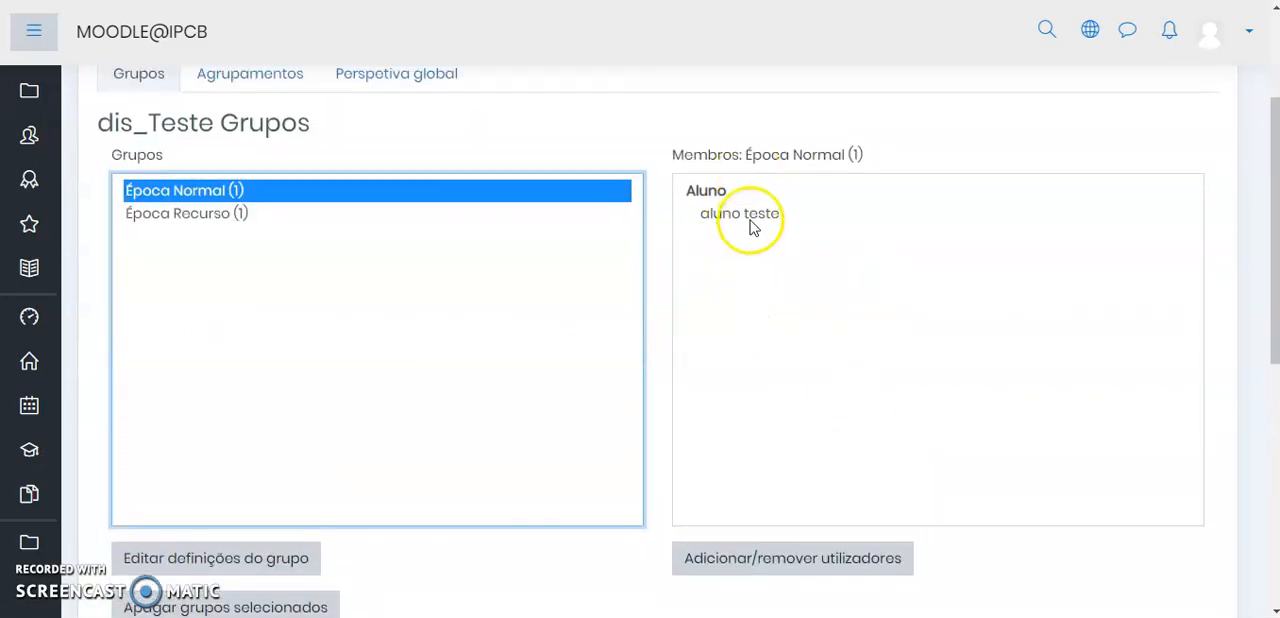
{"action": "left_click", "coordinate": [205, 218]}
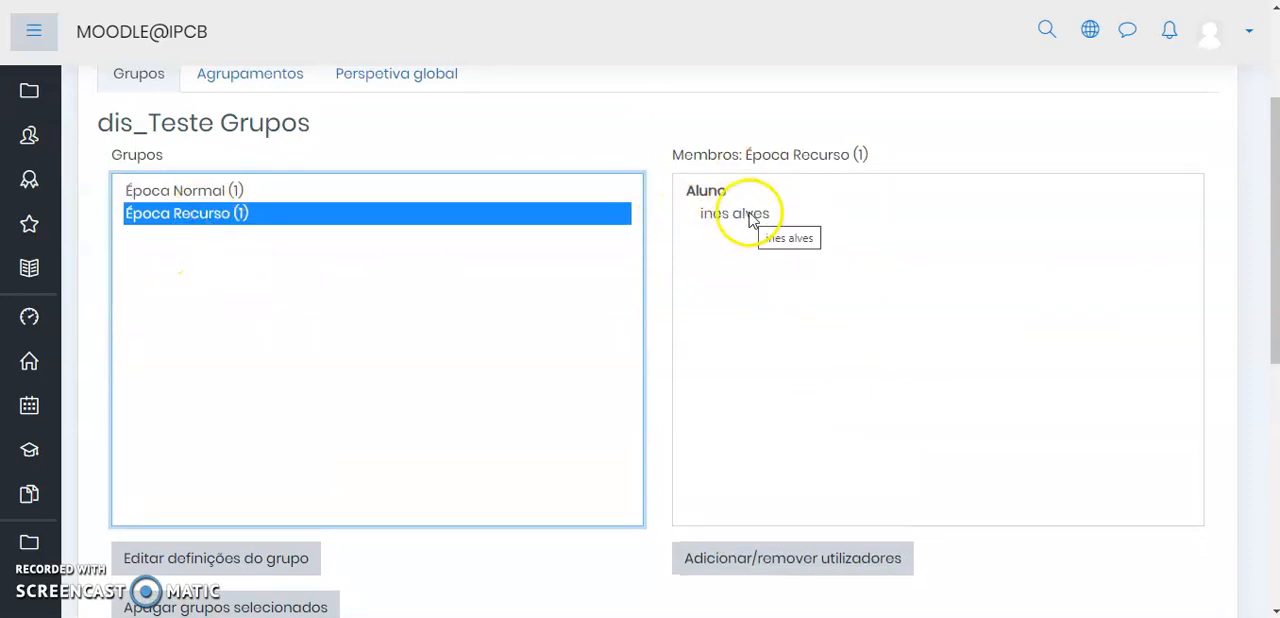
{"action": "left_click", "coordinate": [199, 193]}
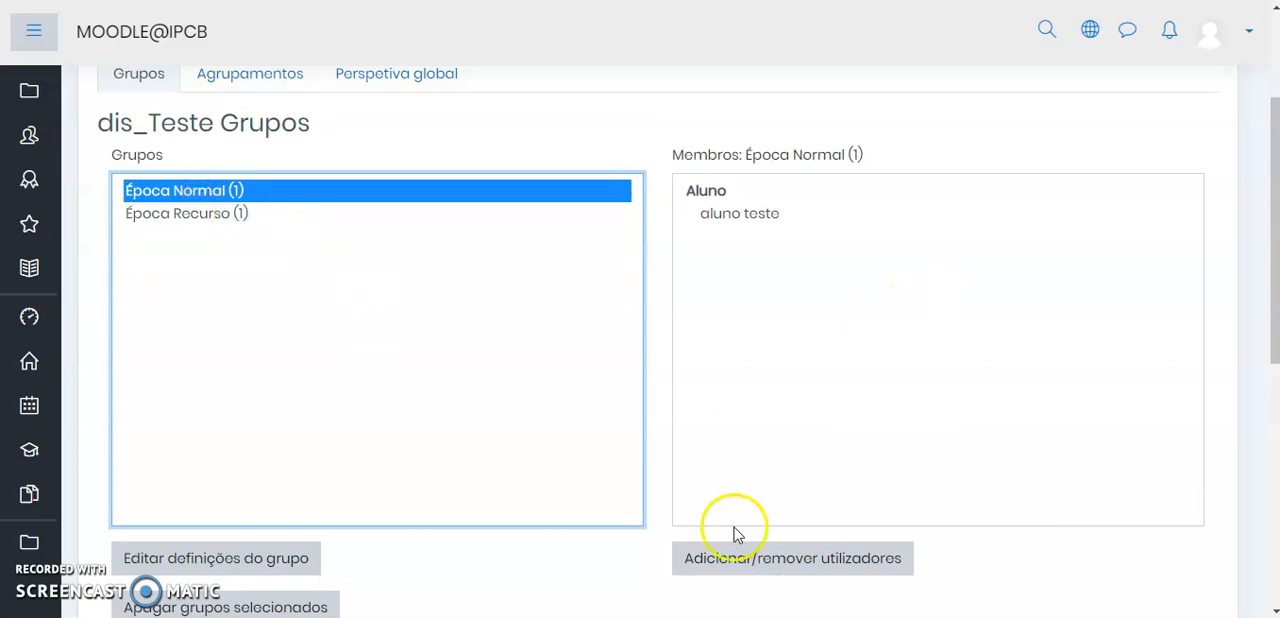
{"action": "scroll", "coordinate": [420, 420], "scroll_direction": "down", "scroll_amount": 2}
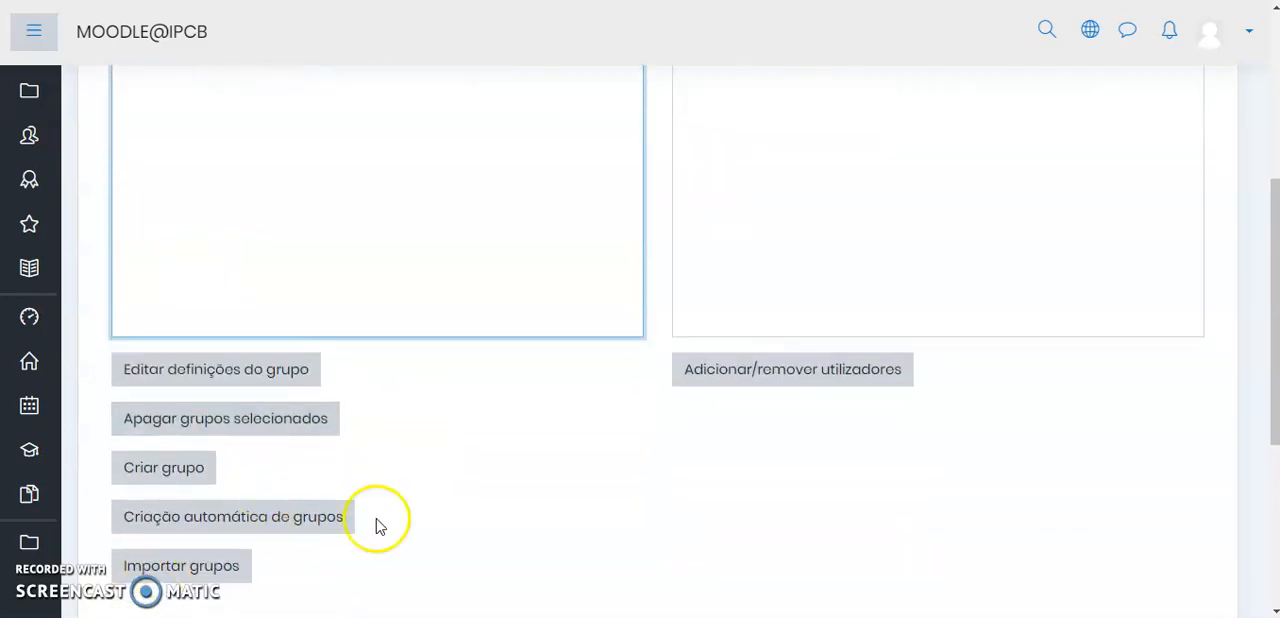
{"action": "scroll", "coordinate": [378, 527], "scroll_direction": "up", "scroll_amount": 3}
Return to the course and open the access conditions in the settings of the quiz "Época Normal 2019/20 - 2ºsem"
{"action": "left_click", "coordinate": [518, 173]}
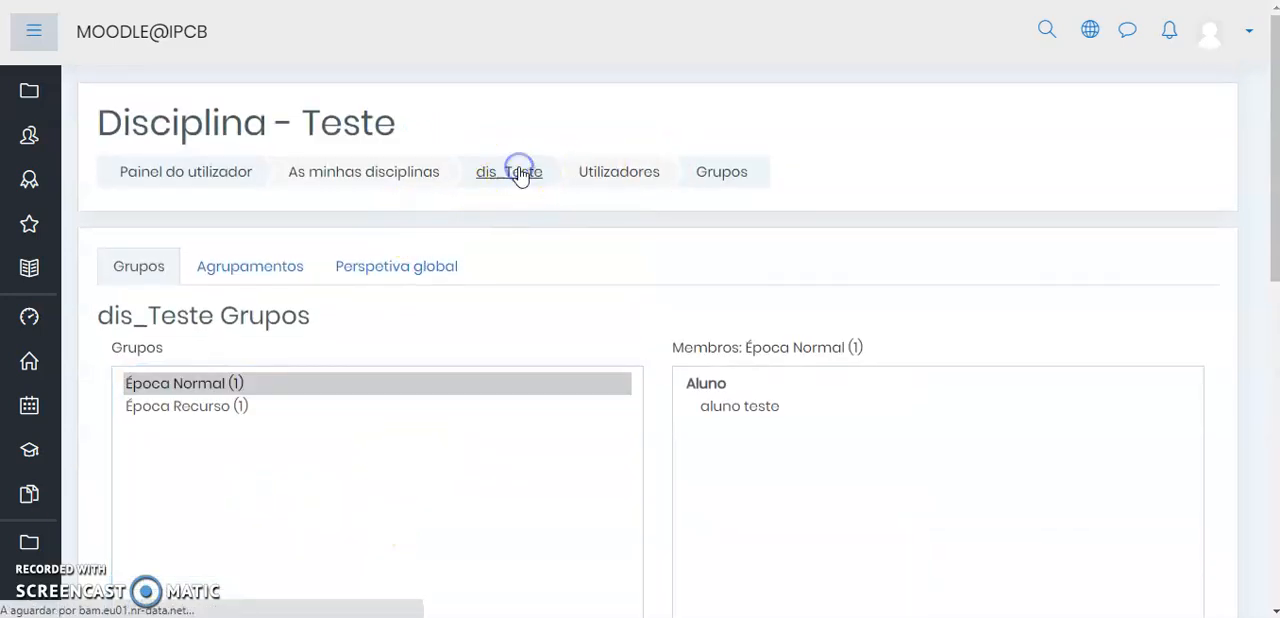
{"action": "left_click", "coordinate": [631, 294]}
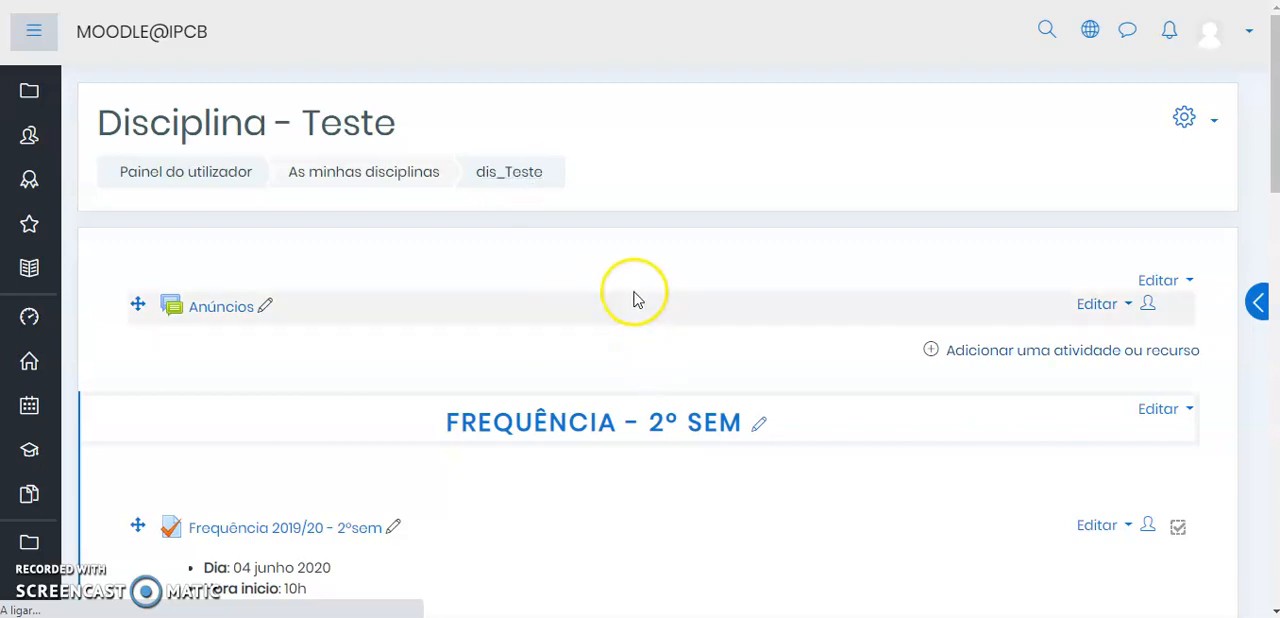
{"action": "scroll", "coordinate": [633, 299], "scroll_direction": "down", "scroll_amount": 4}
{"action": "scroll", "coordinate": [633, 299], "scroll_direction": "down", "scroll_amount": 2}
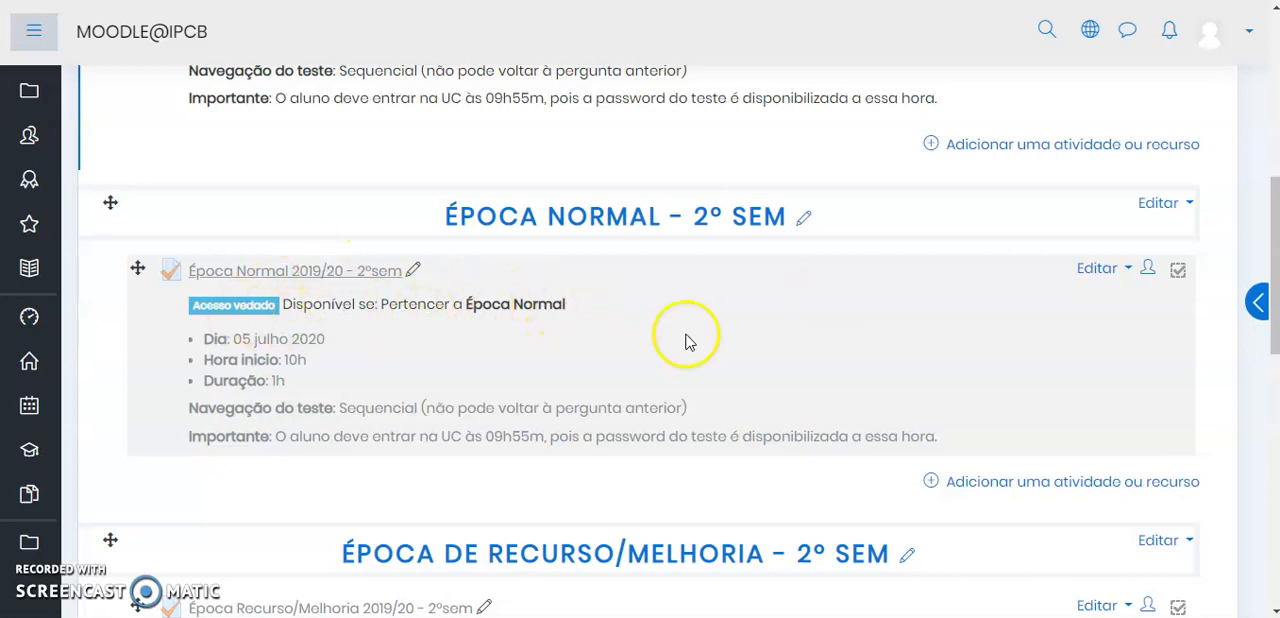
{"action": "left_click", "coordinate": [1097, 270]}
{"action": "left_click", "coordinate": [1034, 300]}
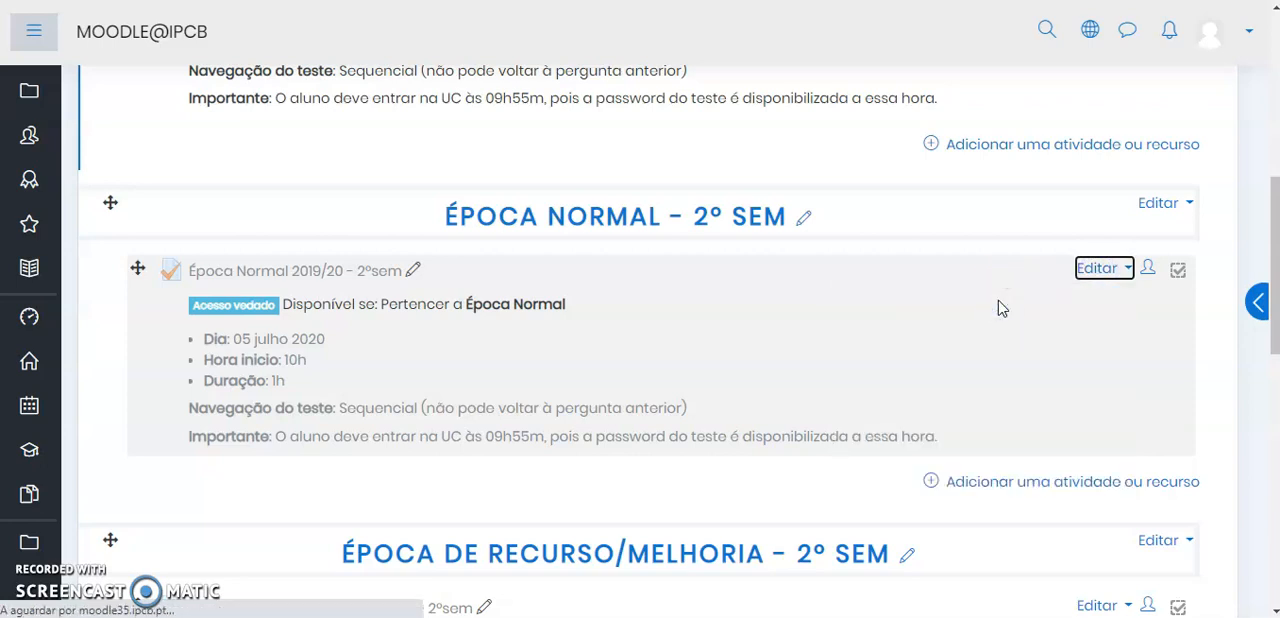
{"action": "scroll", "coordinate": [251, 400], "scroll_direction": "down", "scroll_amount": 6}
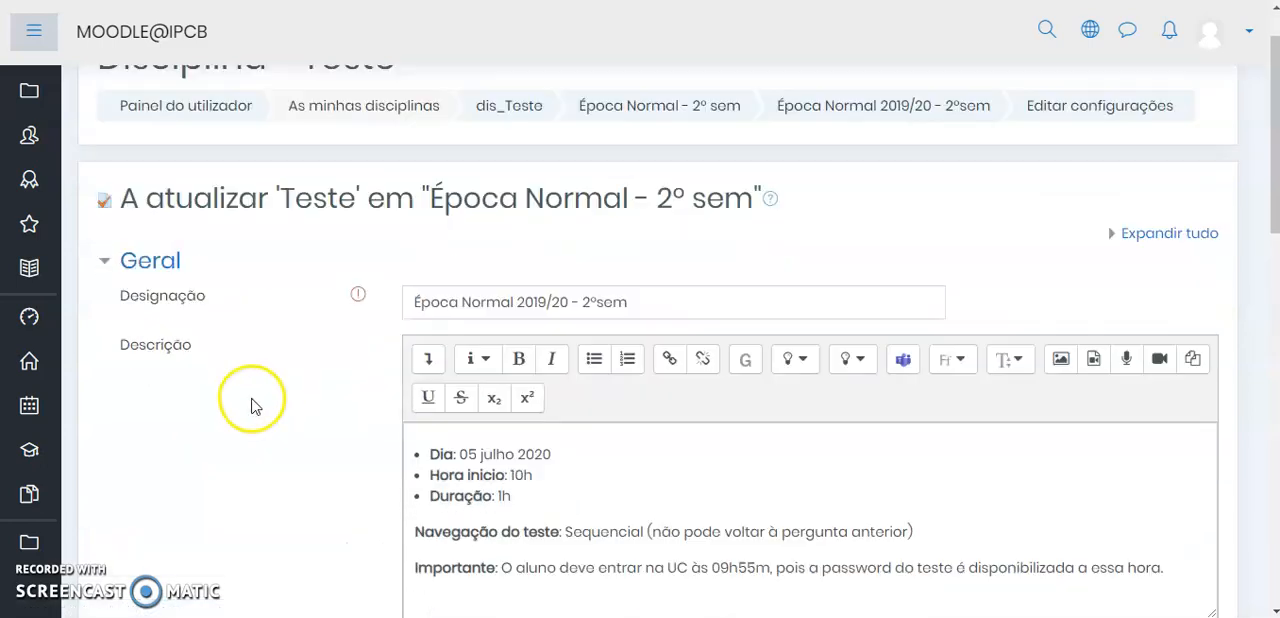
{"action": "scroll", "coordinate": [251, 400], "scroll_direction": "down", "scroll_amount": 2}
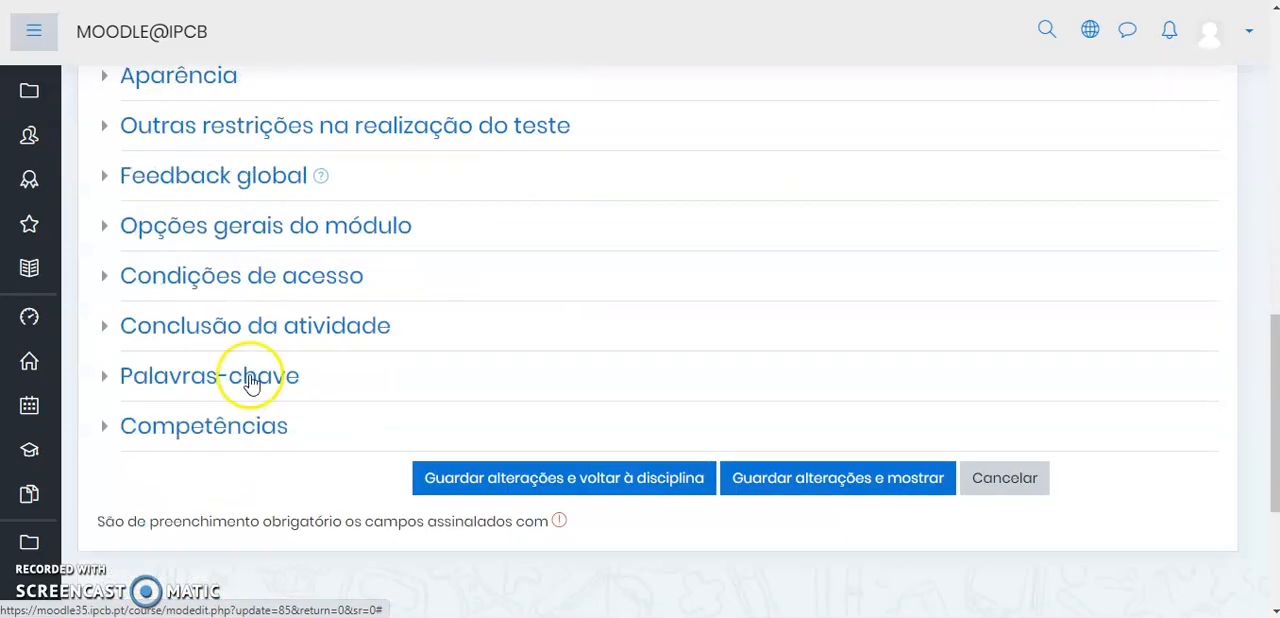
{"action": "left_click", "coordinate": [281, 285]}
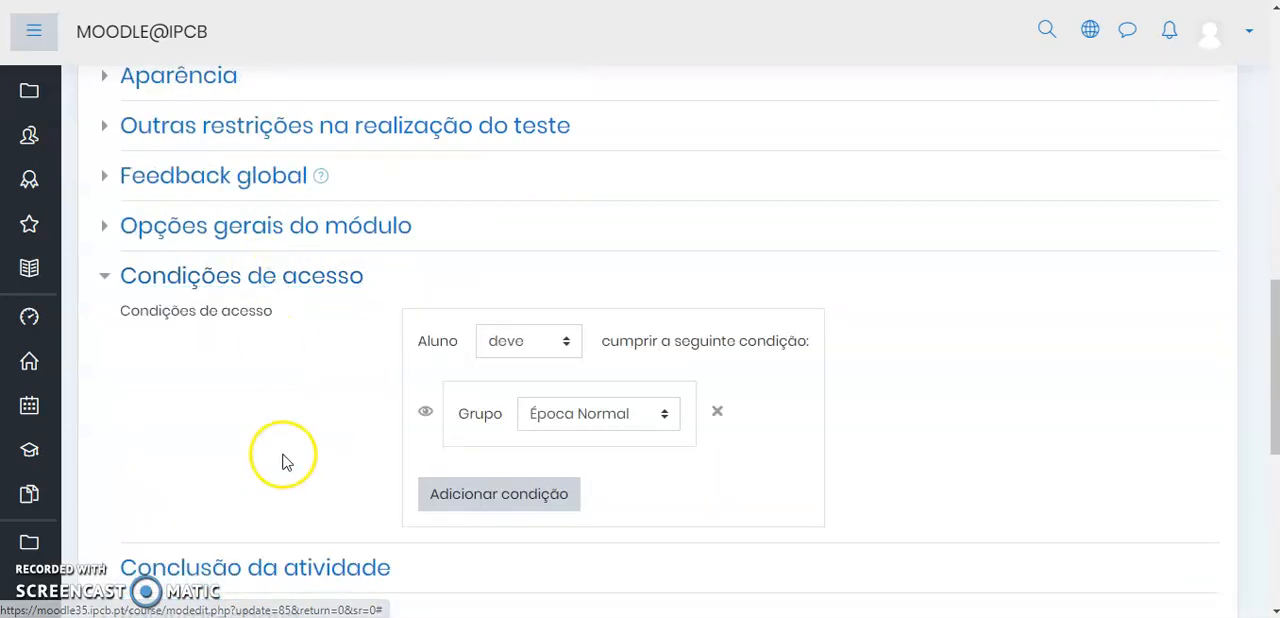
Look over the types of access condition that can be added, and cancel without adding one
{"action": "left_click", "coordinate": [468, 497]}
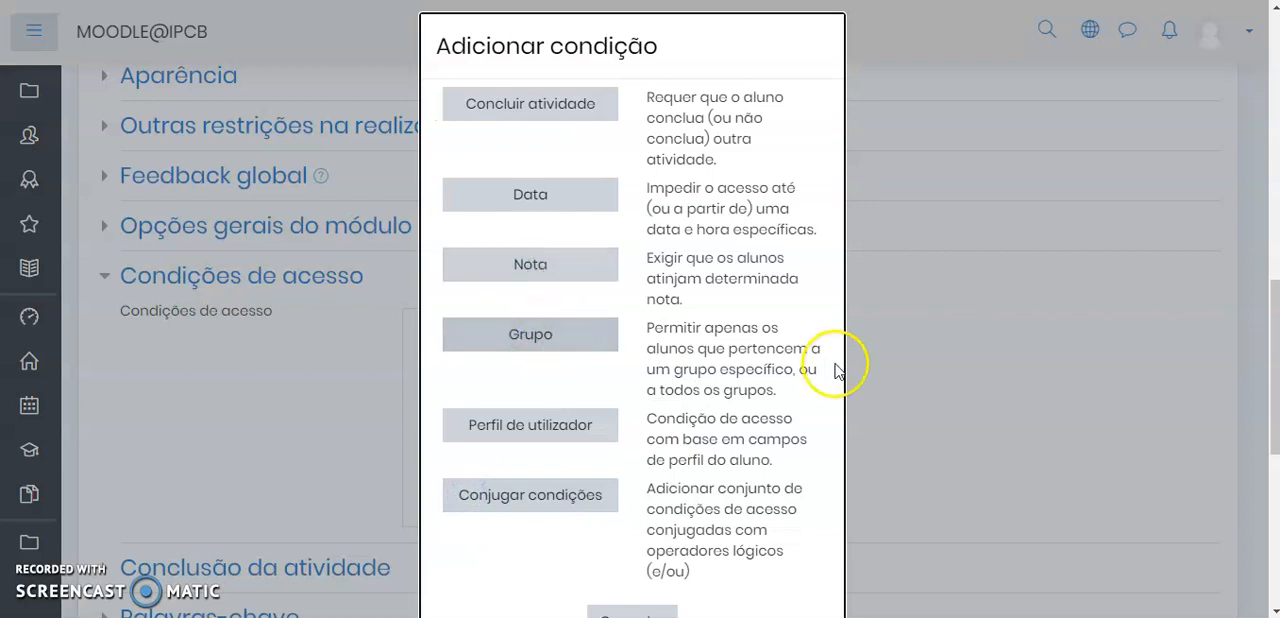
{"action": "scroll", "coordinate": [668, 600], "scroll_direction": "down", "scroll_amount": 2}
{"action": "left_click", "coordinate": [626, 433]}
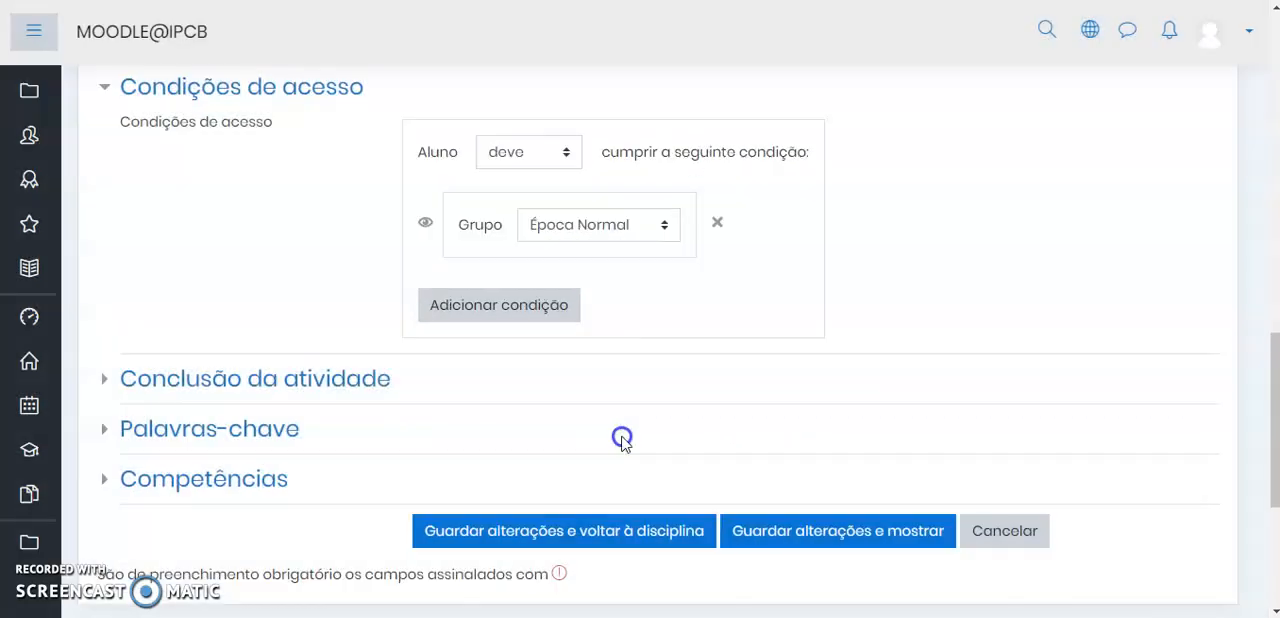
Choose Época Normal as the required group in the access condition, and save the quiz, returning to the course
{"action": "left_click", "coordinate": [567, 230]}
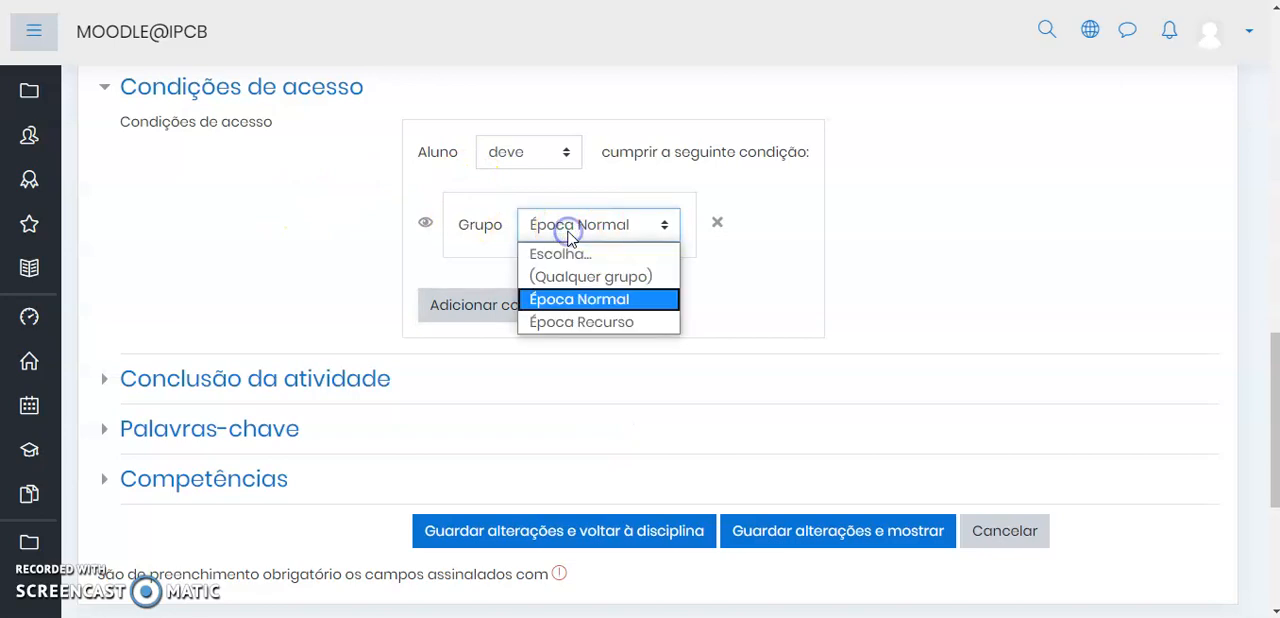
{"action": "left_click", "coordinate": [589, 300]}
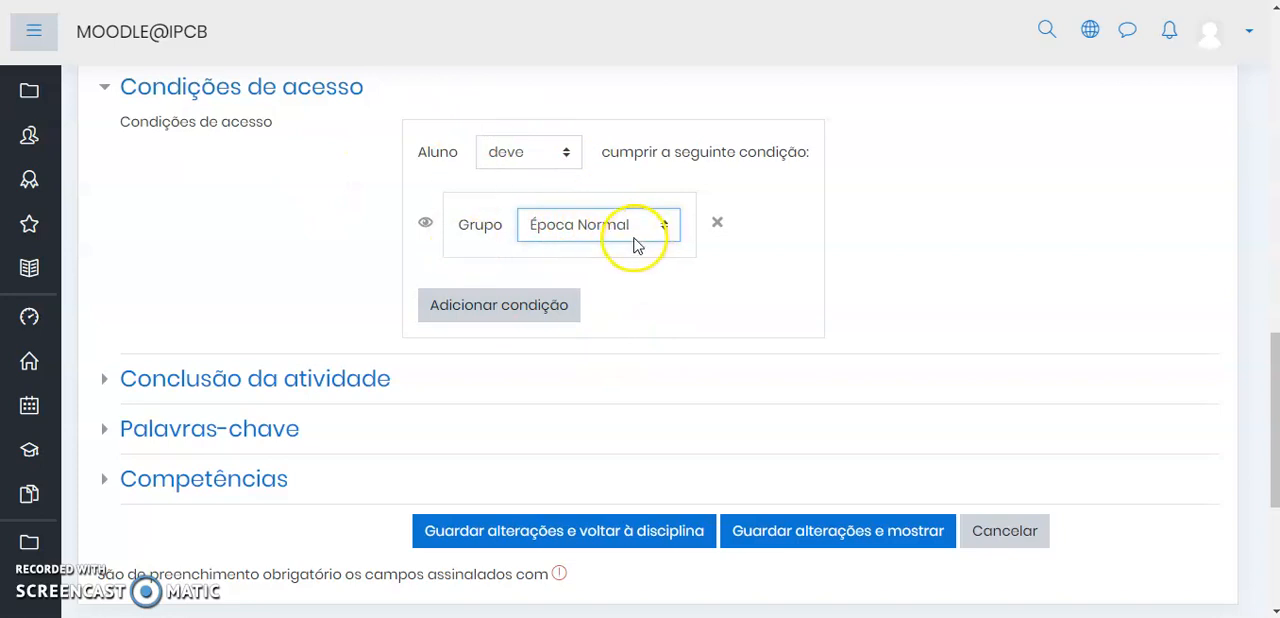
{"action": "left_click", "coordinate": [633, 537]}
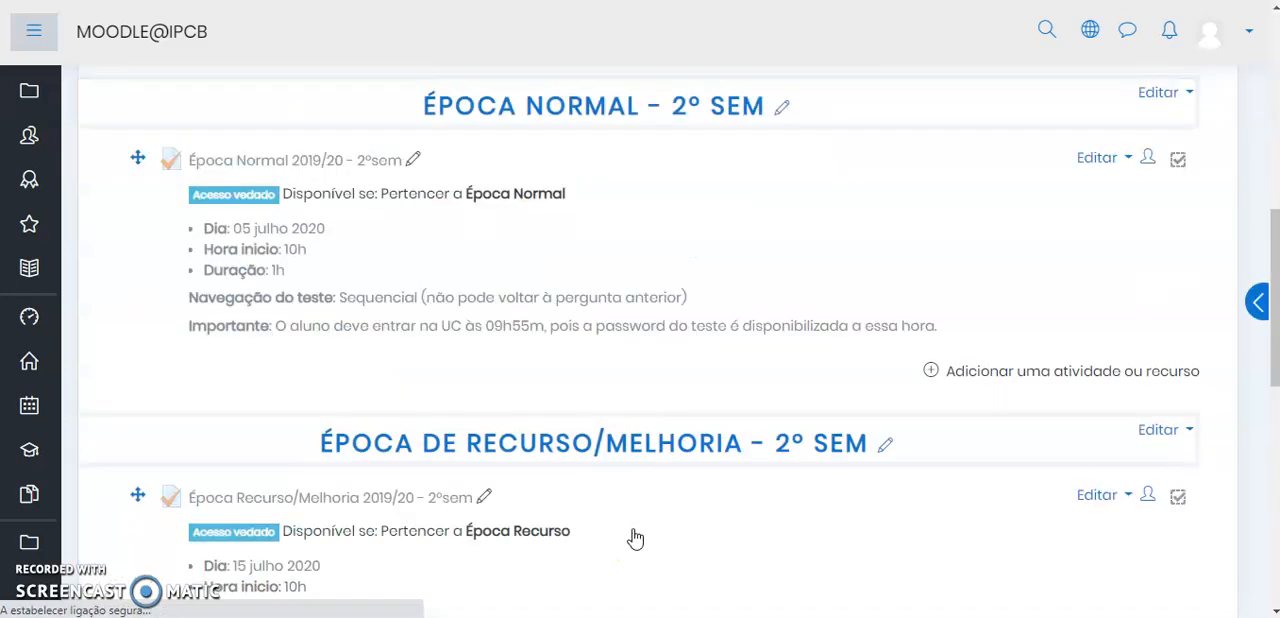
Check the group access restriction on the quiz in the course's Época de Recurso/Melhoria topic
{"action": "scroll", "coordinate": [660, 340], "scroll_direction": "down", "scroll_amount": 2}
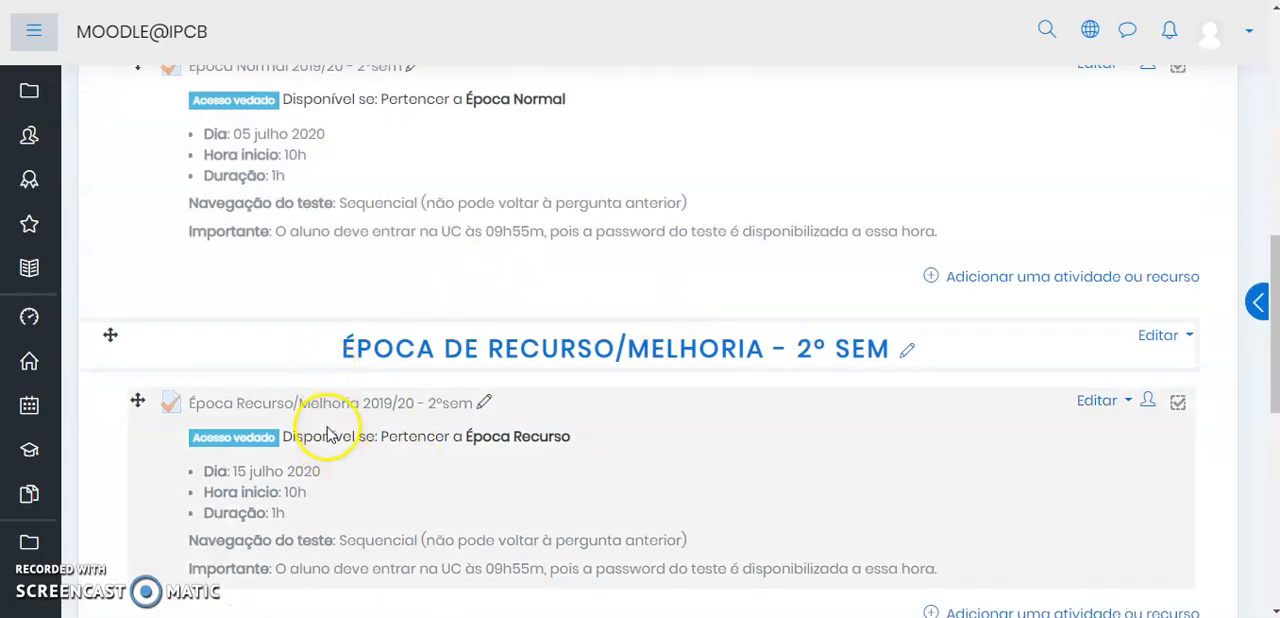
{"action": "scroll", "coordinate": [531, 409], "scroll_direction": "down", "scroll_amount": 2}
{"action": "scroll", "coordinate": [420, 370], "scroll_direction": "down", "scroll_amount": 4}
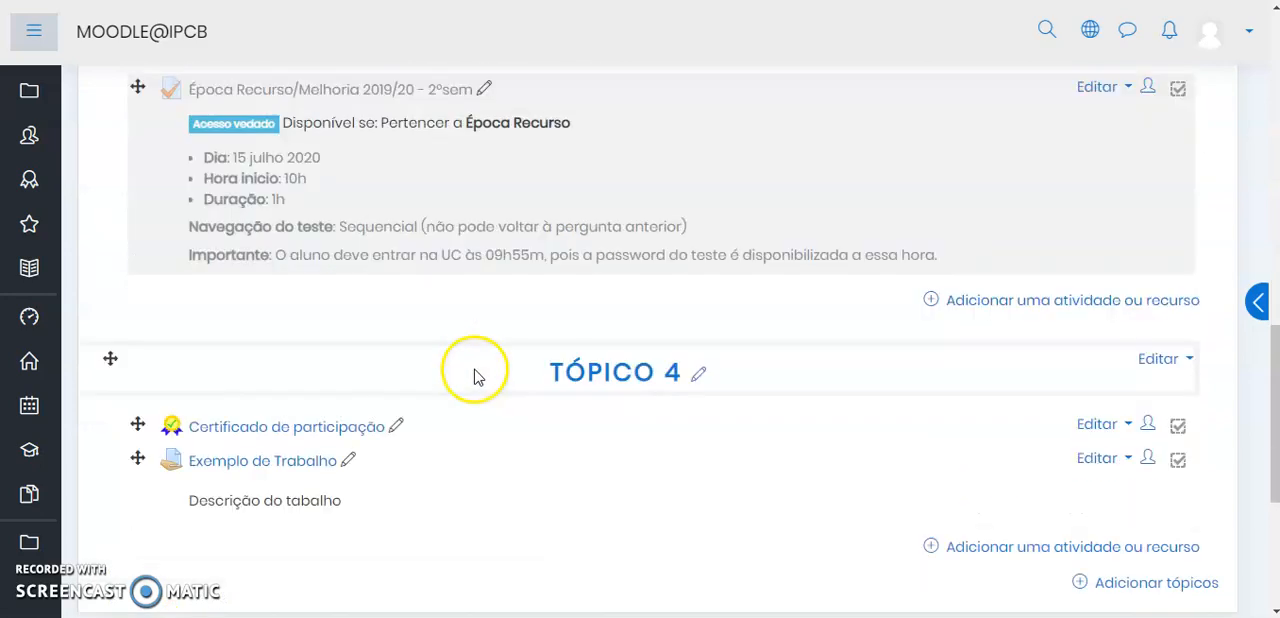
{"action": "scroll", "coordinate": [449, 251], "scroll_direction": "up", "scroll_amount": 4}
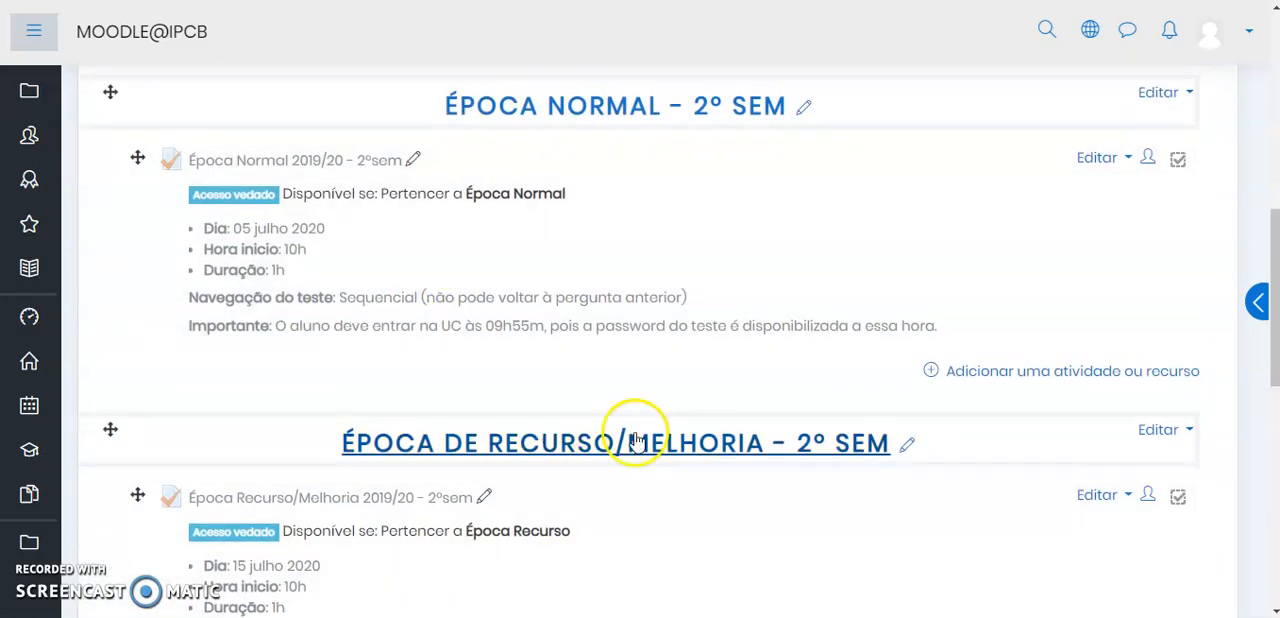
Switch to the student's browser window and check which account is signed in to the course Disciplina - Teste
{"action": "scroll", "coordinate": [480, 360], "scroll_direction": "up", "scroll_amount": 1}
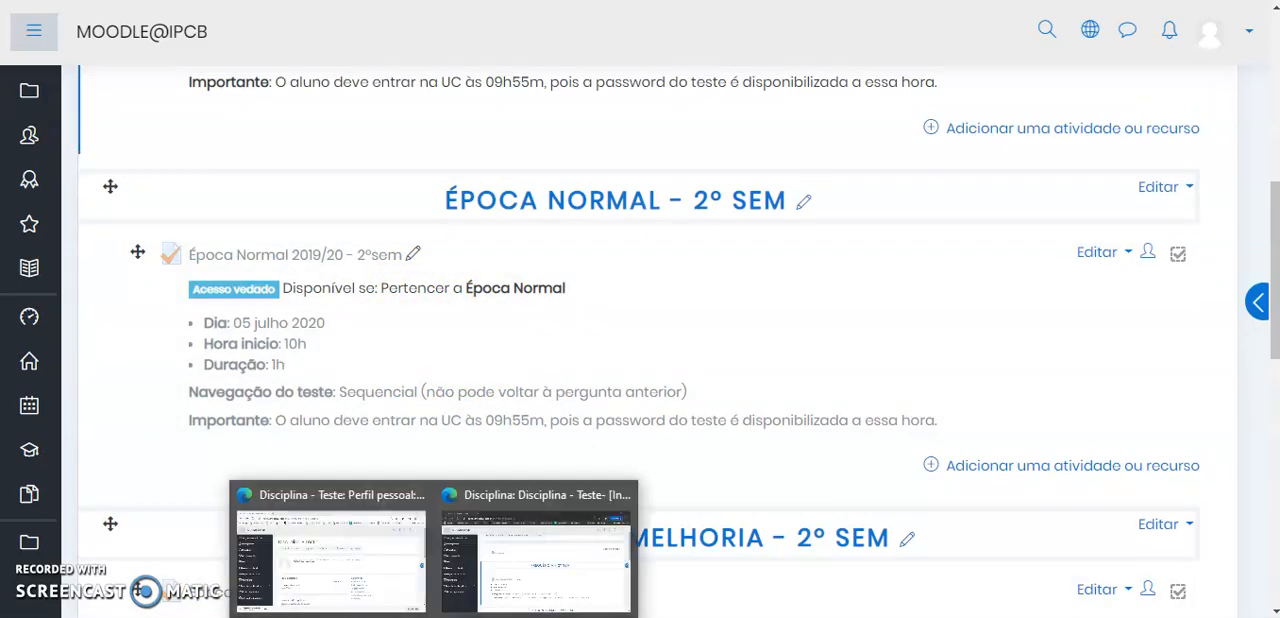
{"action": "left_click", "coordinate": [478, 608]}
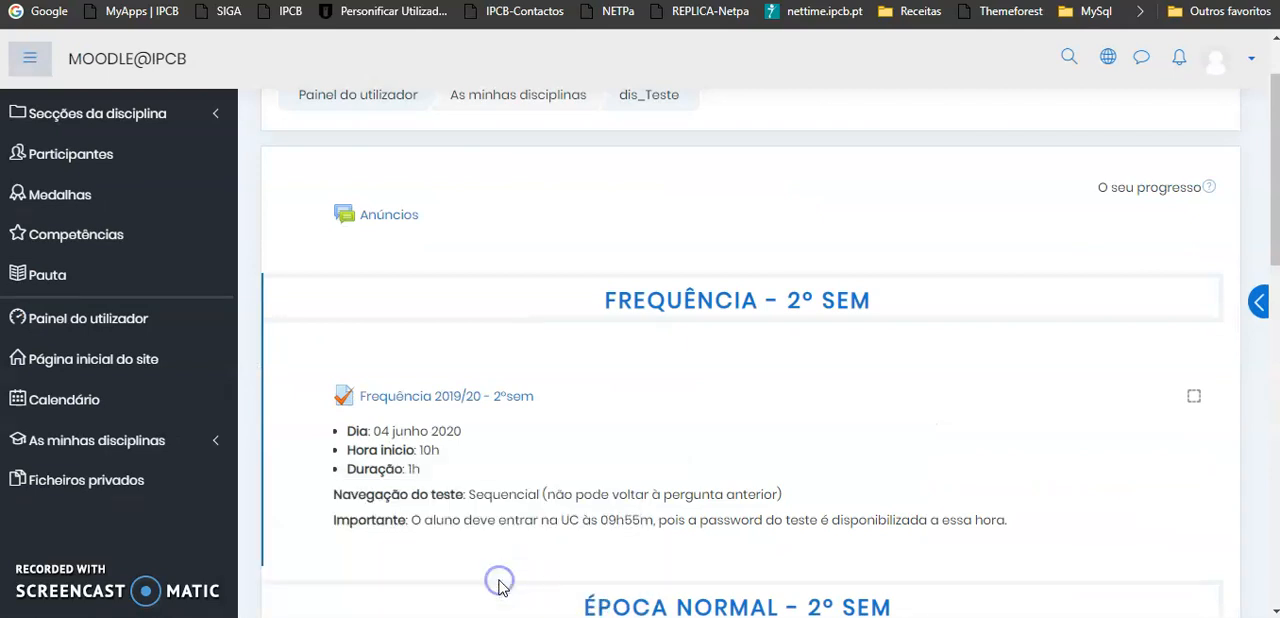
{"action": "scroll", "coordinate": [629, 483], "scroll_direction": "up", "scroll_amount": 1}
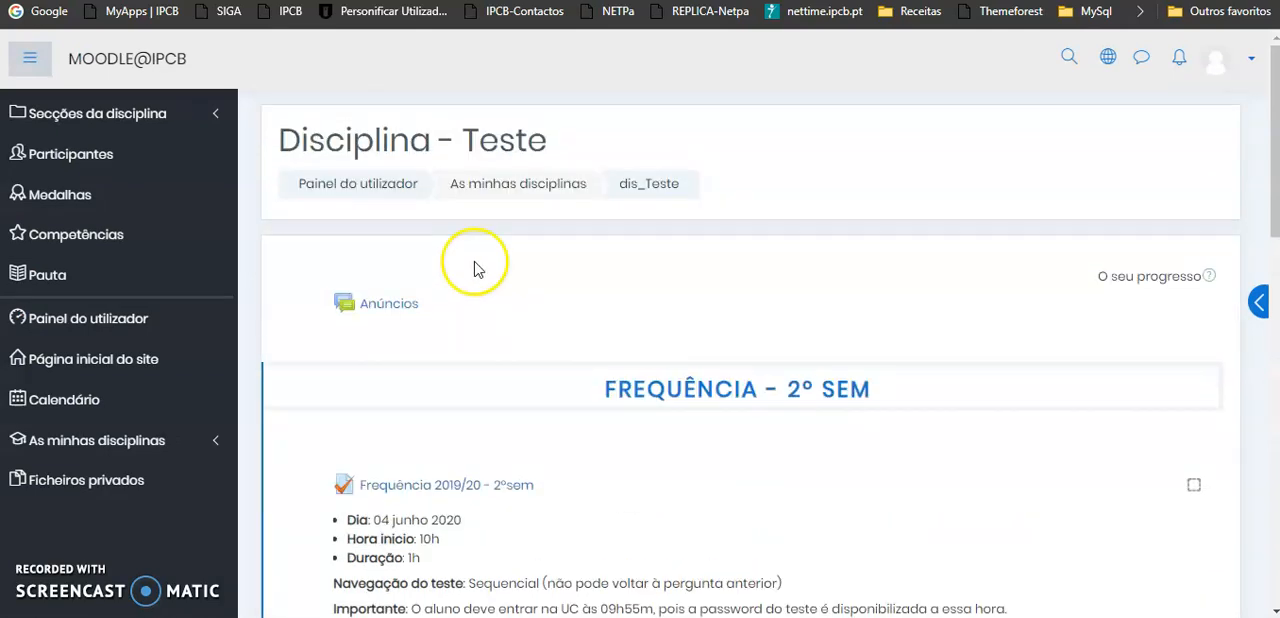
{"action": "left_click", "coordinate": [1218, 68]}
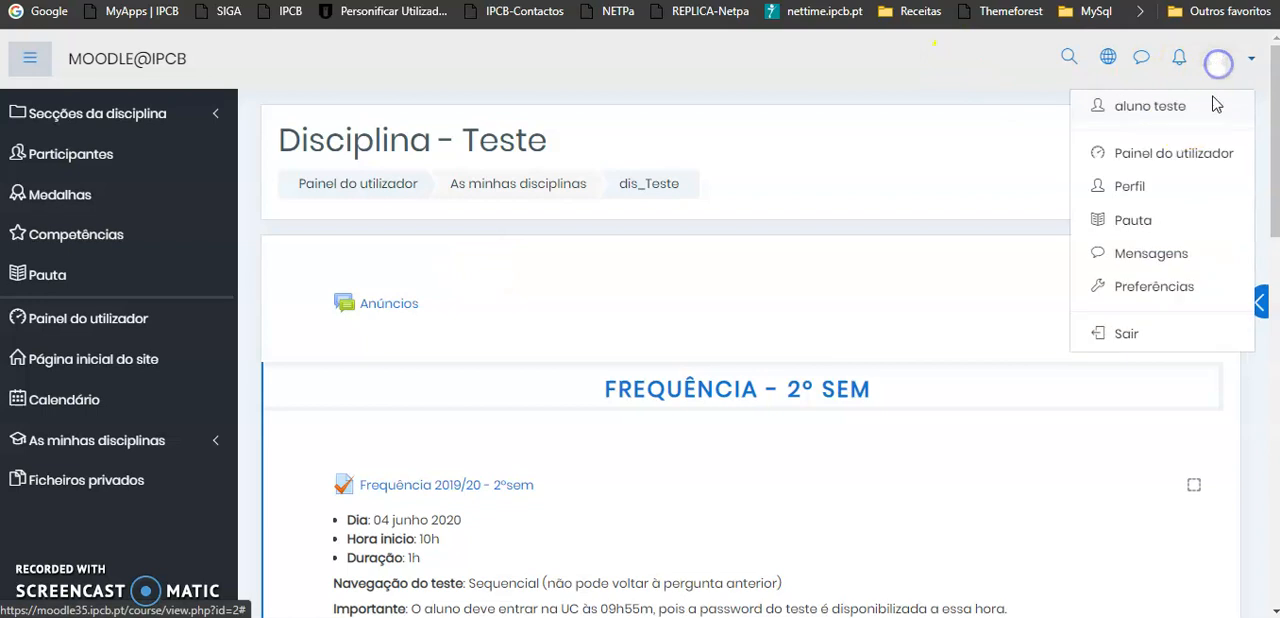
{"action": "left_click", "coordinate": [914, 143]}
Examine, in the student's view of the course, the access to the Época Normal and Época Recurso/Melhoria quizzes
{"action": "scroll", "coordinate": [820, 250], "scroll_direction": "down", "scroll_amount": 1}
{"action": "scroll", "coordinate": [820, 250], "scroll_direction": "down", "scroll_amount": 1}
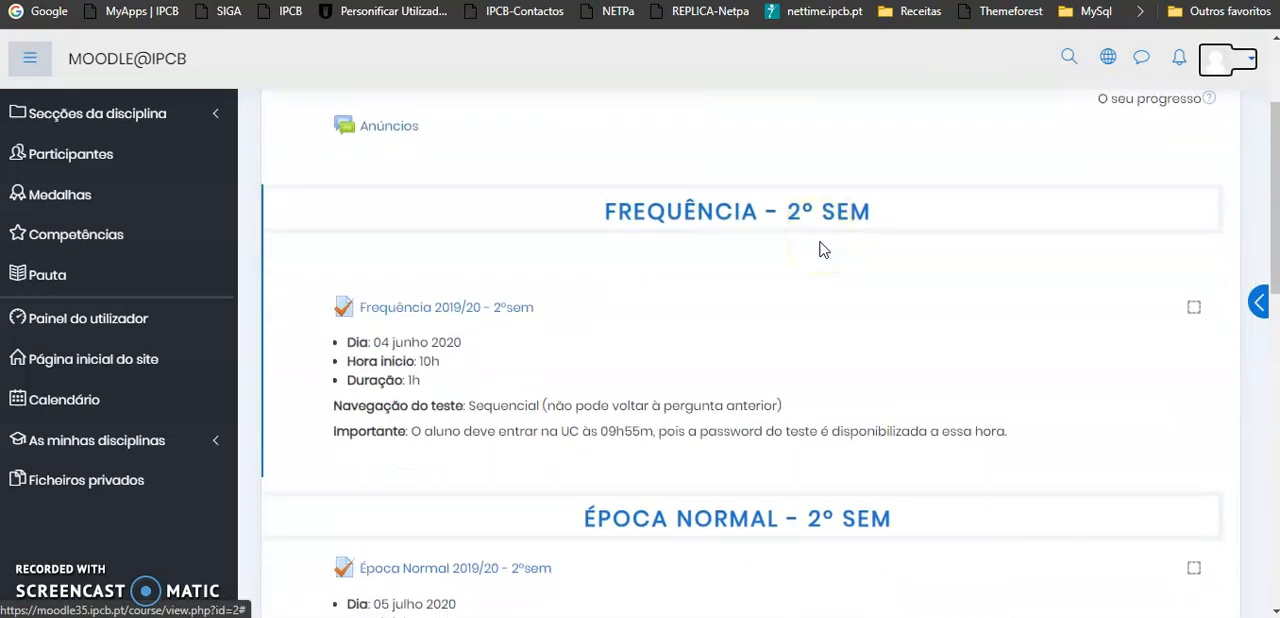
{"action": "scroll", "coordinate": [820, 250], "scroll_direction": "down", "scroll_amount": 1}
{"action": "scroll", "coordinate": [820, 250], "scroll_direction": "down", "scroll_amount": 1}
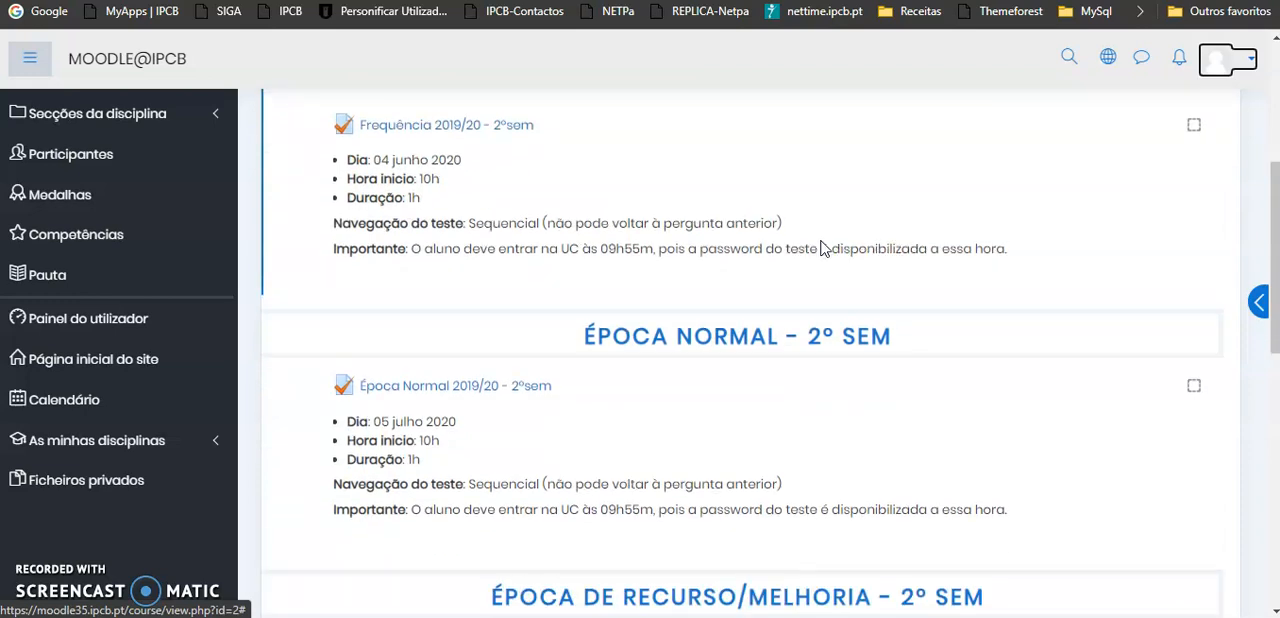
{"action": "scroll", "coordinate": [820, 250], "scroll_direction": "down", "scroll_amount": 1}
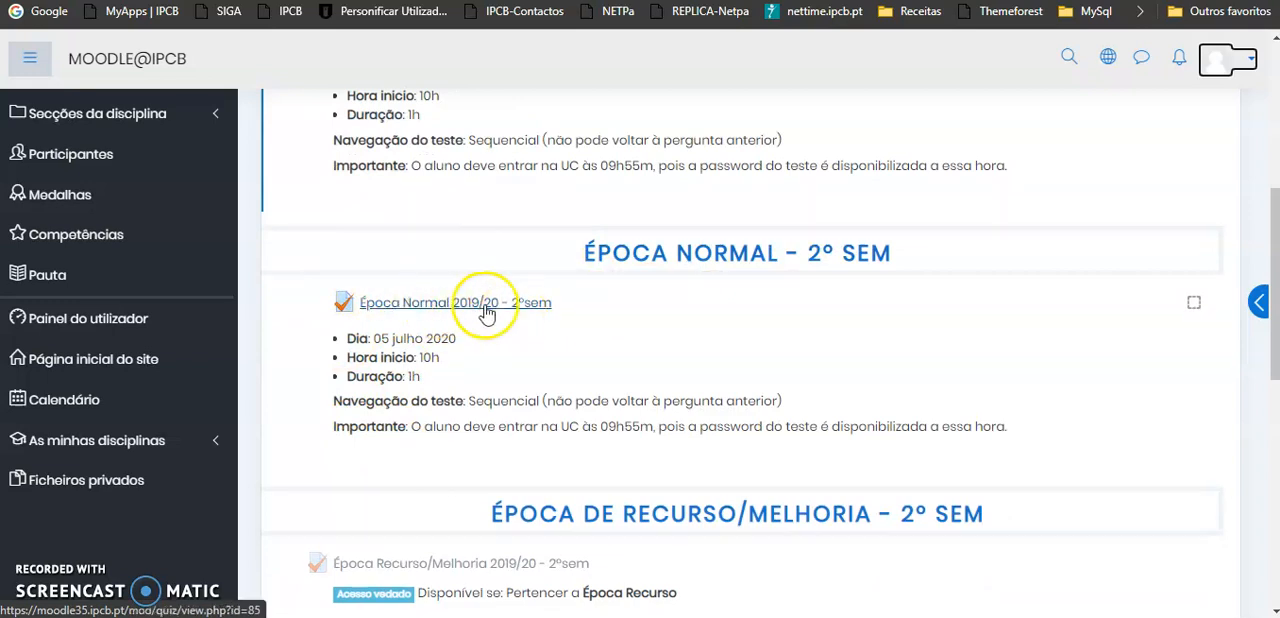
{"action": "scroll", "coordinate": [880, 370], "scroll_direction": "down", "scroll_amount": 2}
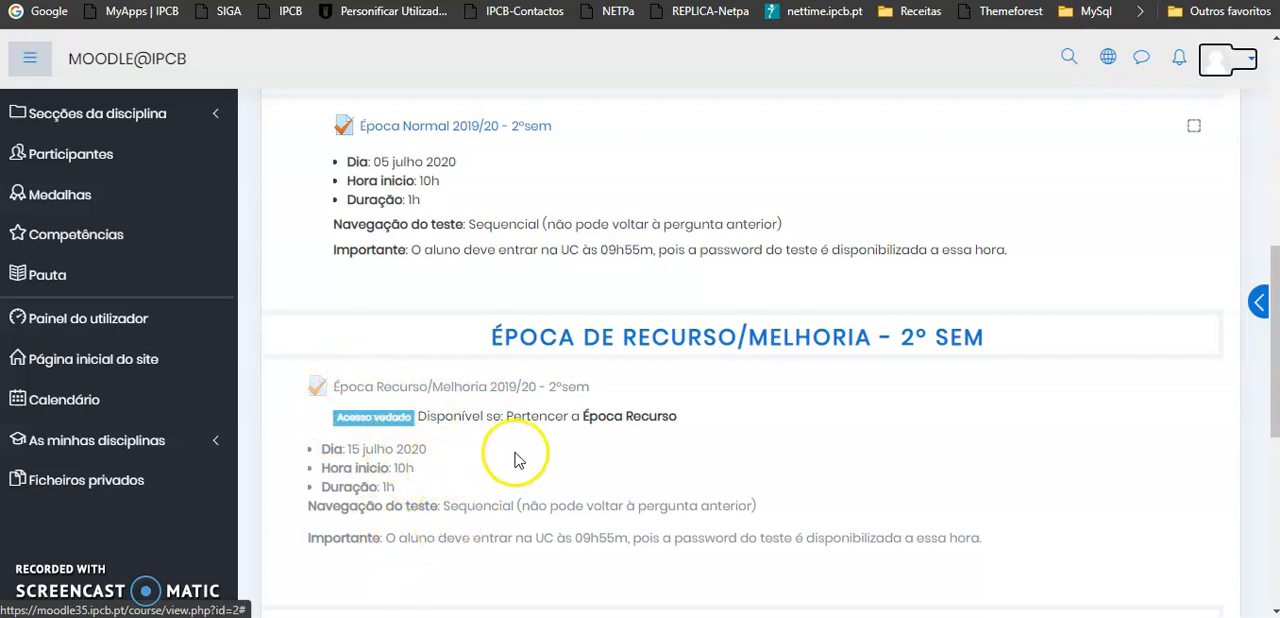
{"action": "scroll", "coordinate": [508, 540], "scroll_direction": "down", "scroll_amount": 2}
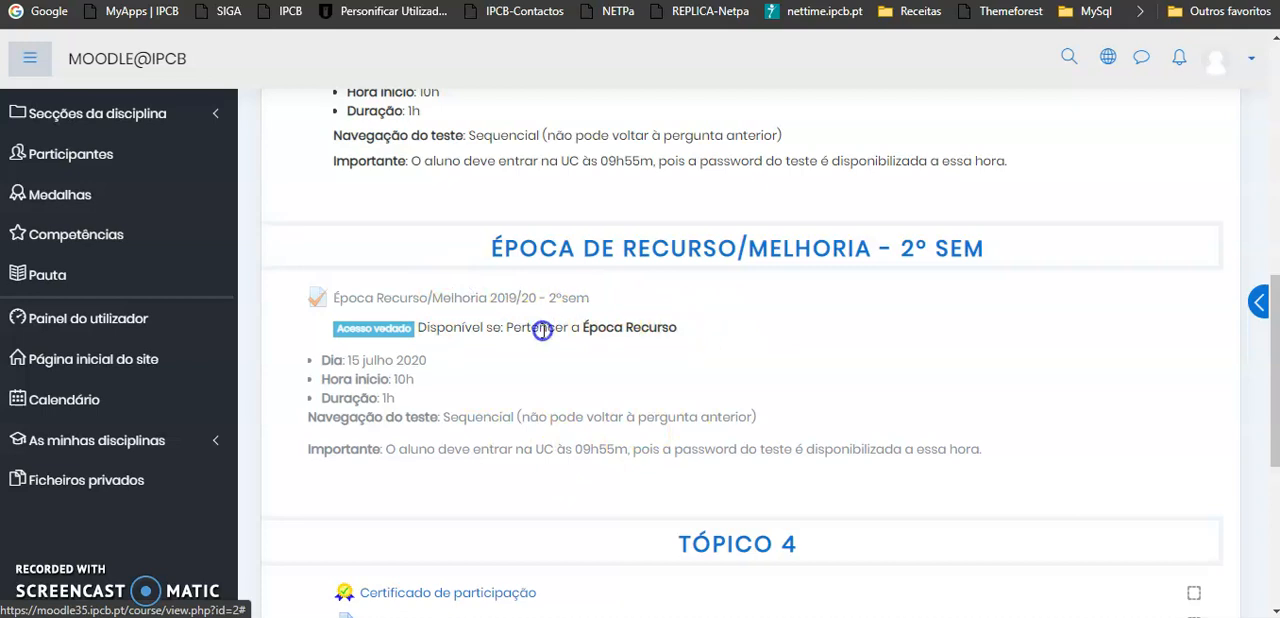
{"action": "left_click_drag", "start_coordinate": [677, 328], "coordinate": [541, 331]}
{"action": "scroll", "coordinate": [663, 386], "scroll_direction": "down", "scroll_amount": 2}
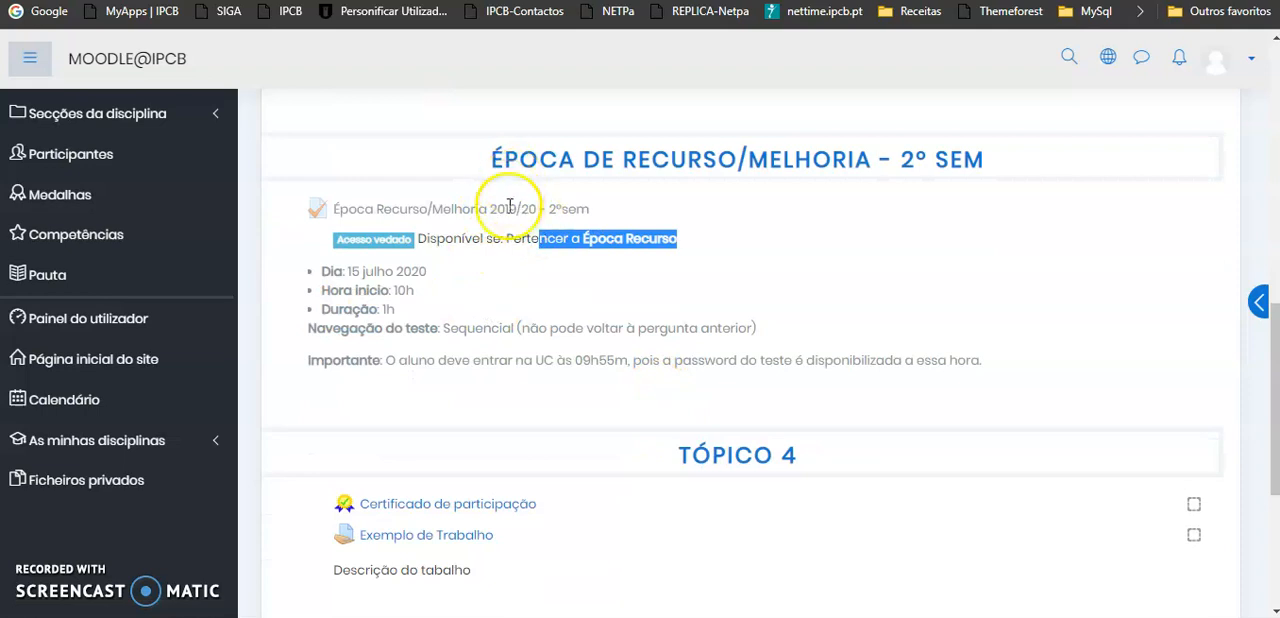
{"action": "scroll", "coordinate": [814, 251], "scroll_direction": "up", "scroll_amount": 3}
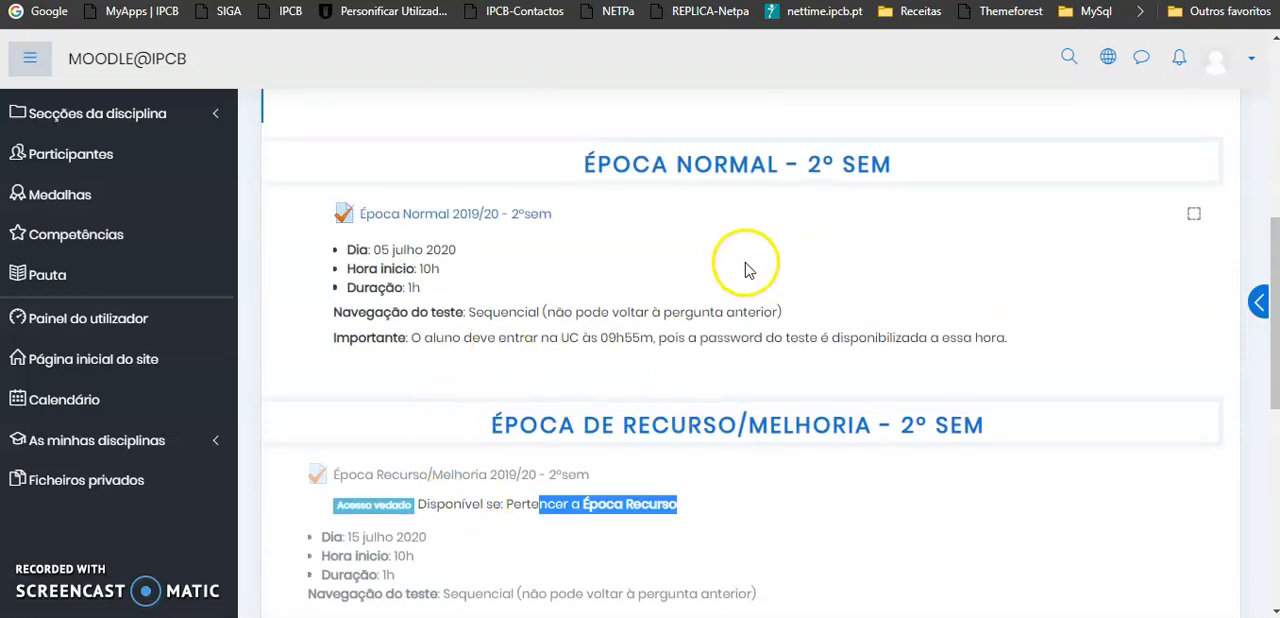
{"action": "scroll", "coordinate": [873, 261], "scroll_direction": "up", "scroll_amount": 3}
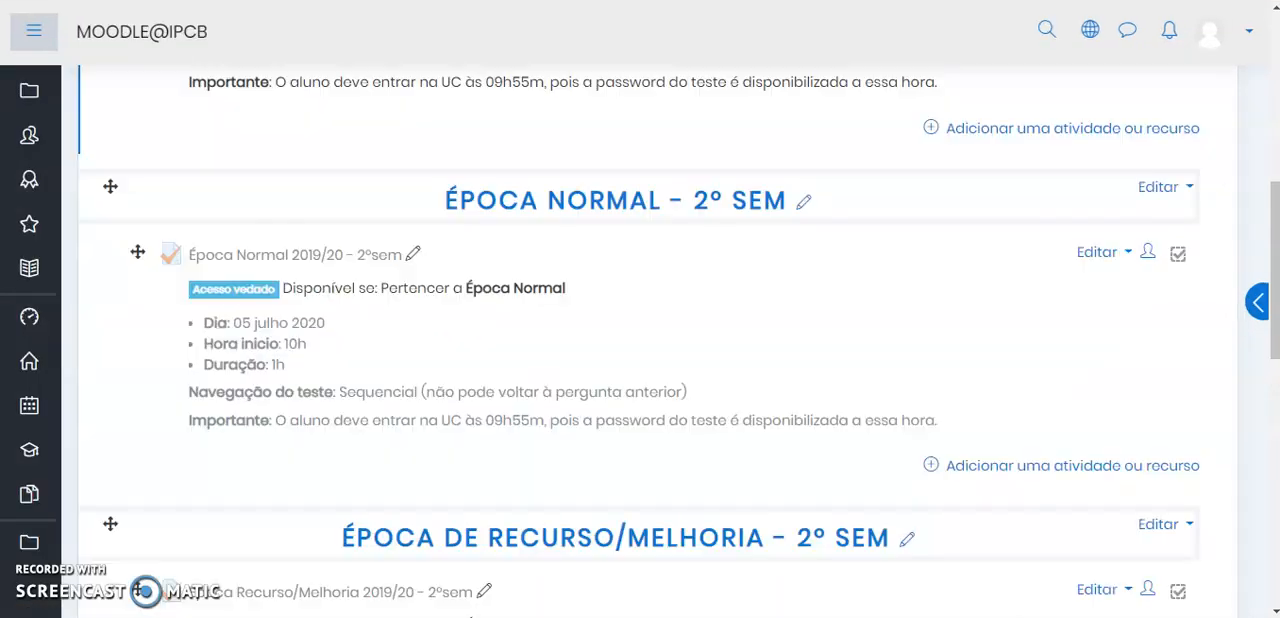
Return to the teacher's window and open the course's list of participants
{"action": "scroll", "coordinate": [750, 350], "scroll_direction": "up", "scroll_amount": 5}
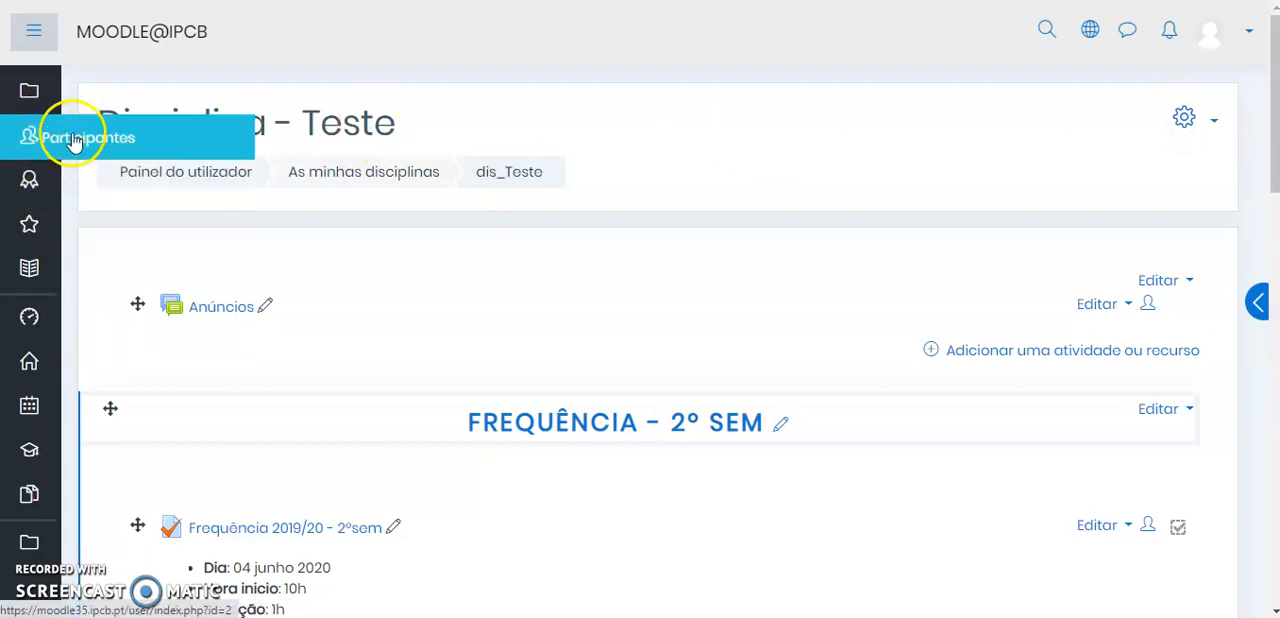
{"action": "left_click", "coordinate": [73, 142]}
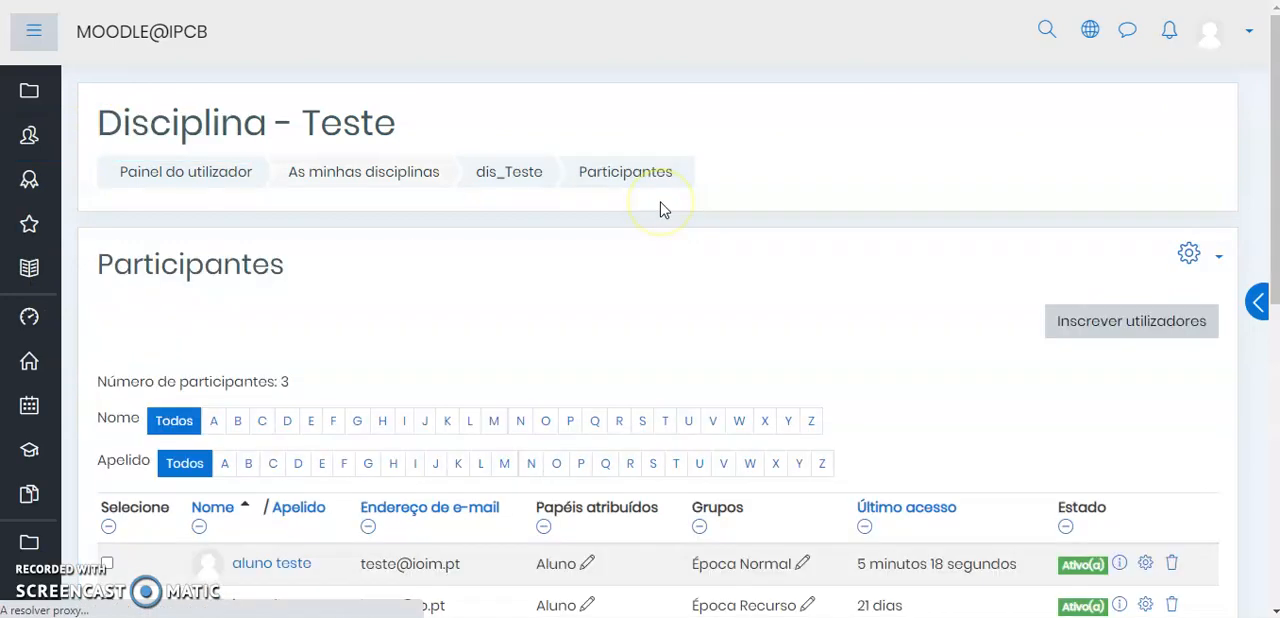
{"action": "scroll", "coordinate": [843, 257], "scroll_direction": "down", "scroll_amount": 2}
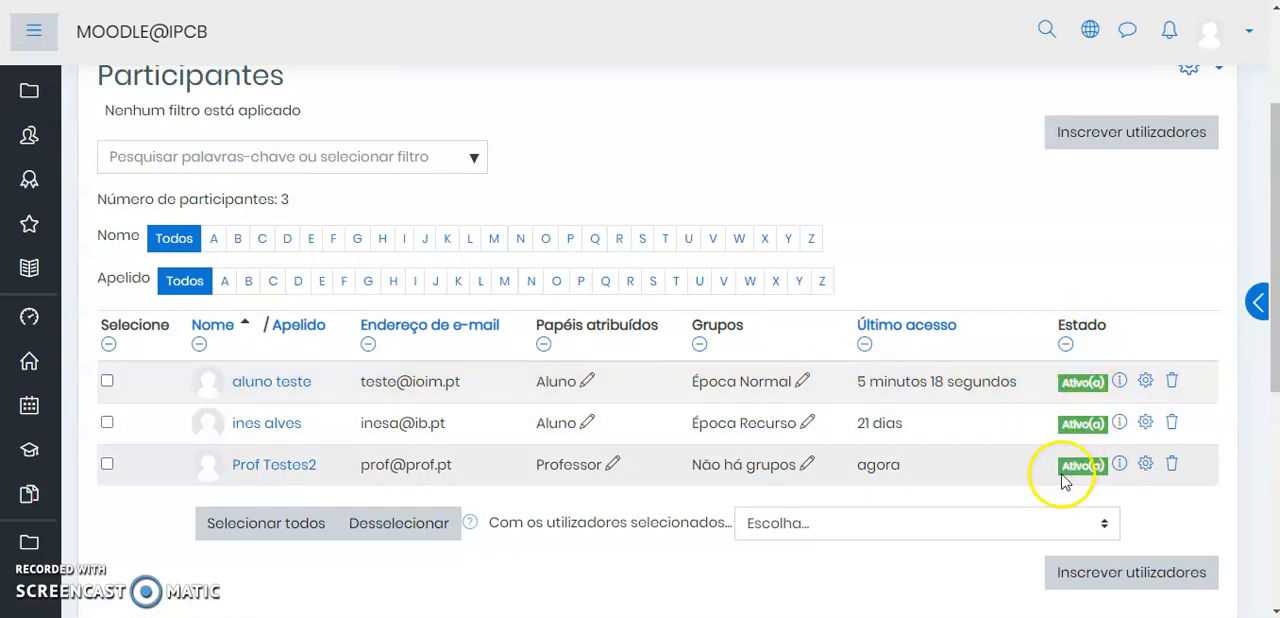
Set the enrolment state of the test student in the Época Normal group to Suspenso(a), and save the changes
{"action": "left_click", "coordinate": [1146, 384]}
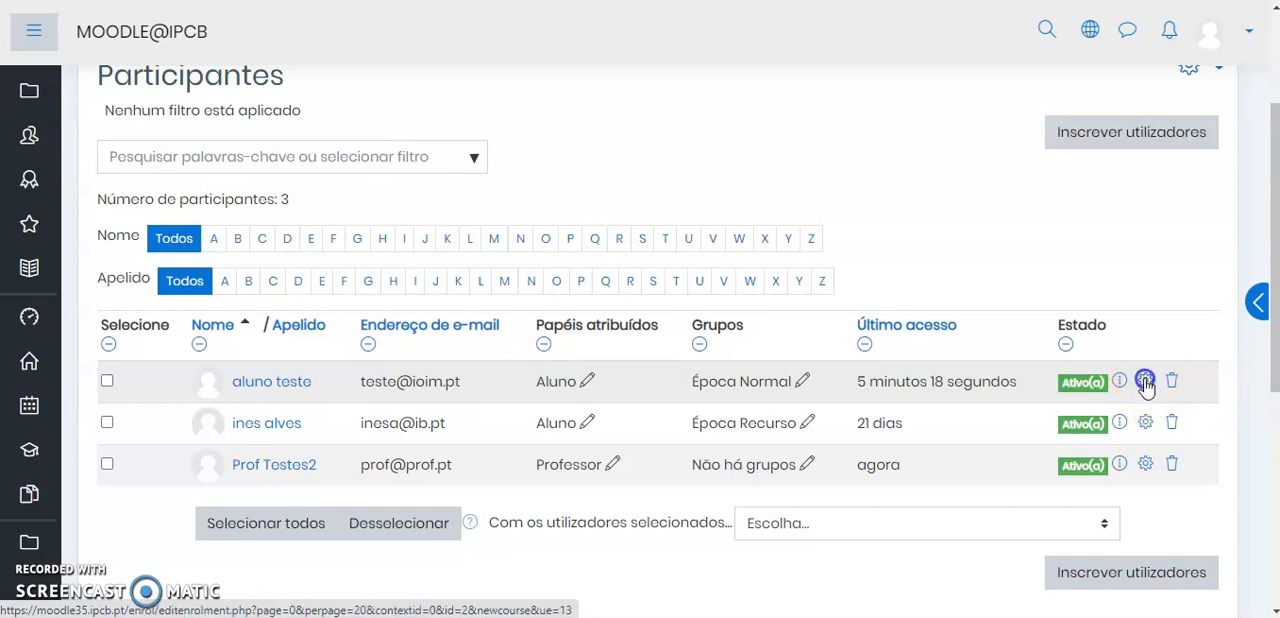
{"action": "left_click", "coordinate": [624, 172]}
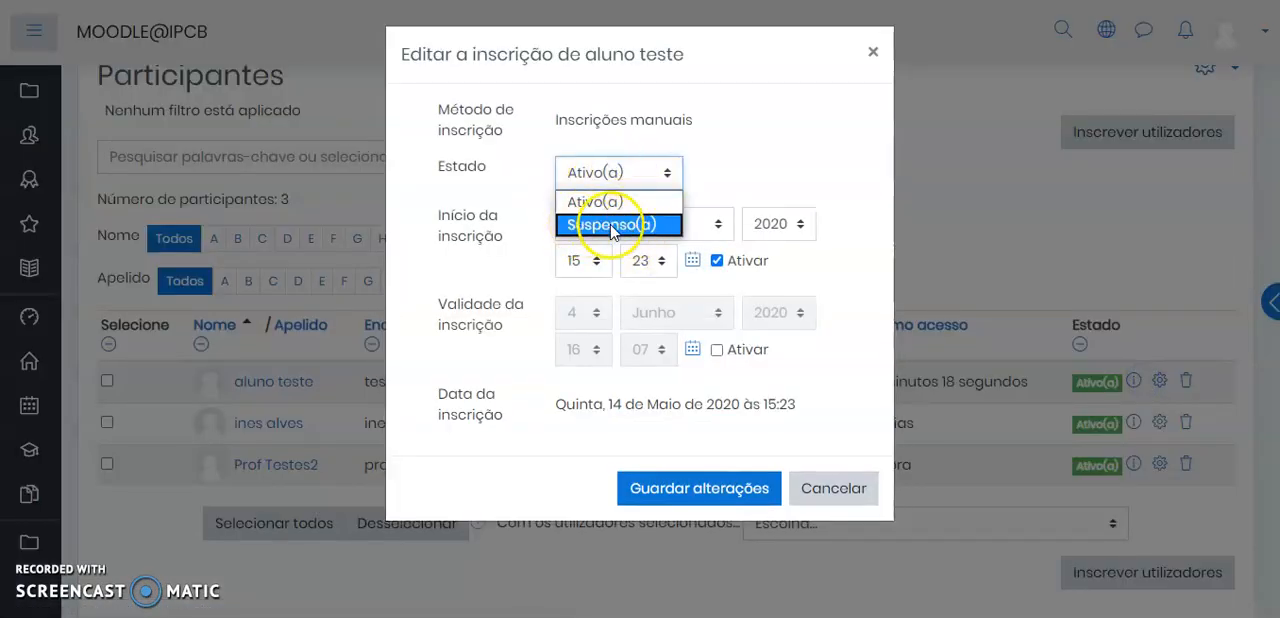
{"action": "left_click", "coordinate": [612, 226]}
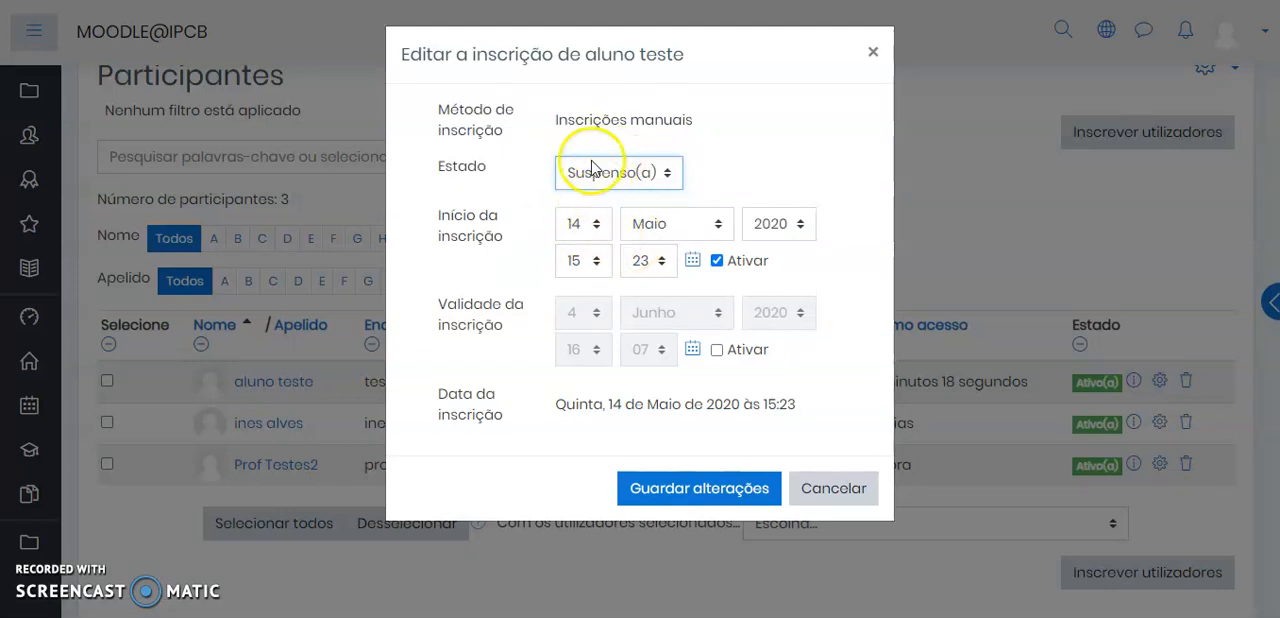
{"action": "left_click", "coordinate": [688, 490]}
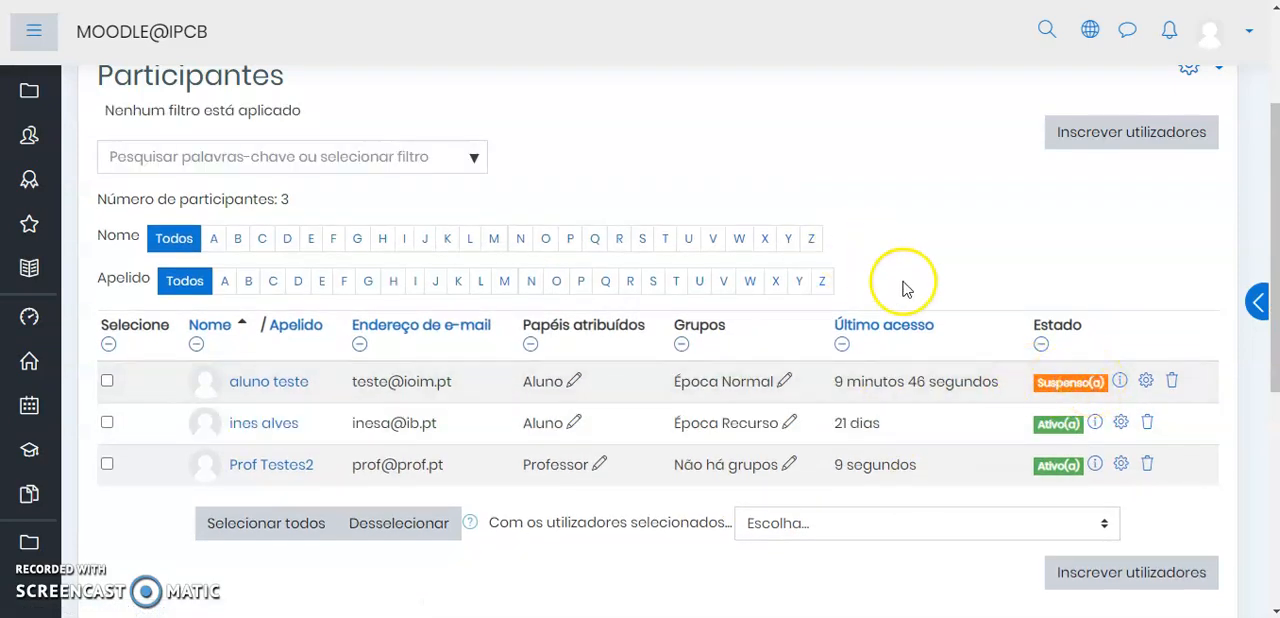
{"action": "left_click", "coordinate": [885, 235]}
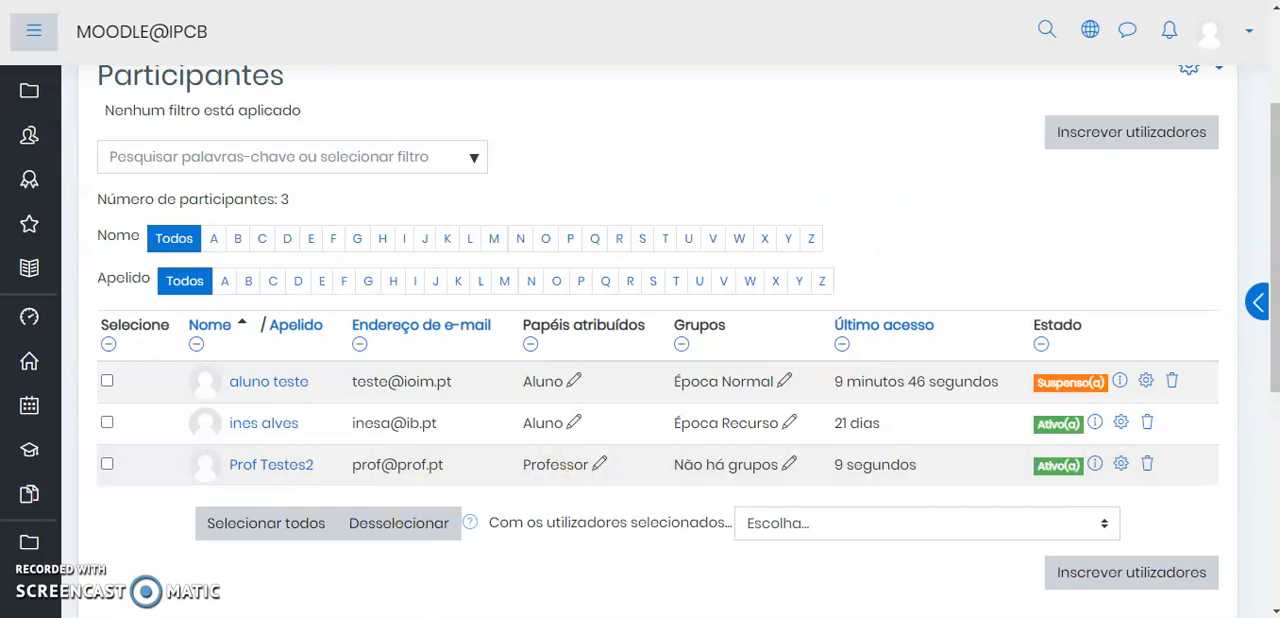
Check the Histórico course list on the student's dashboard, and return to the suspended student's state in the teacher's participants list
{"action": "left_click", "coordinate": [436, 616]}
{"action": "scroll", "coordinate": [596, 417], "scroll_direction": "down", "scroll_amount": 2}
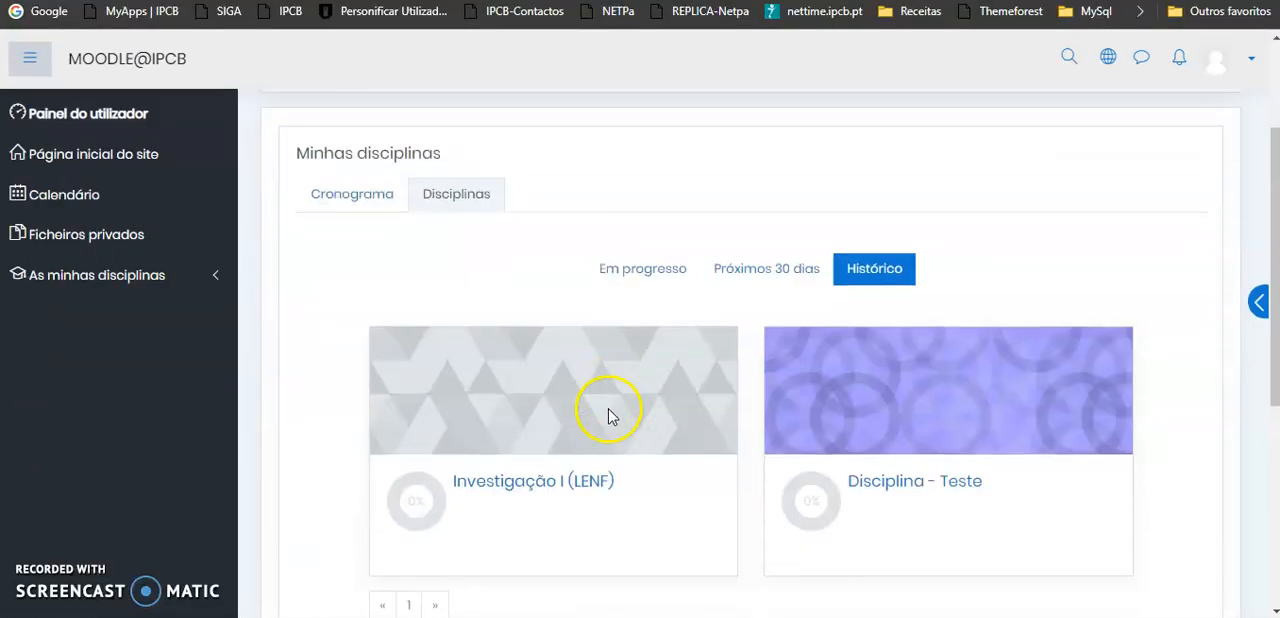
{"action": "scroll", "coordinate": [630, 410], "scroll_direction": "down", "scroll_amount": 1}
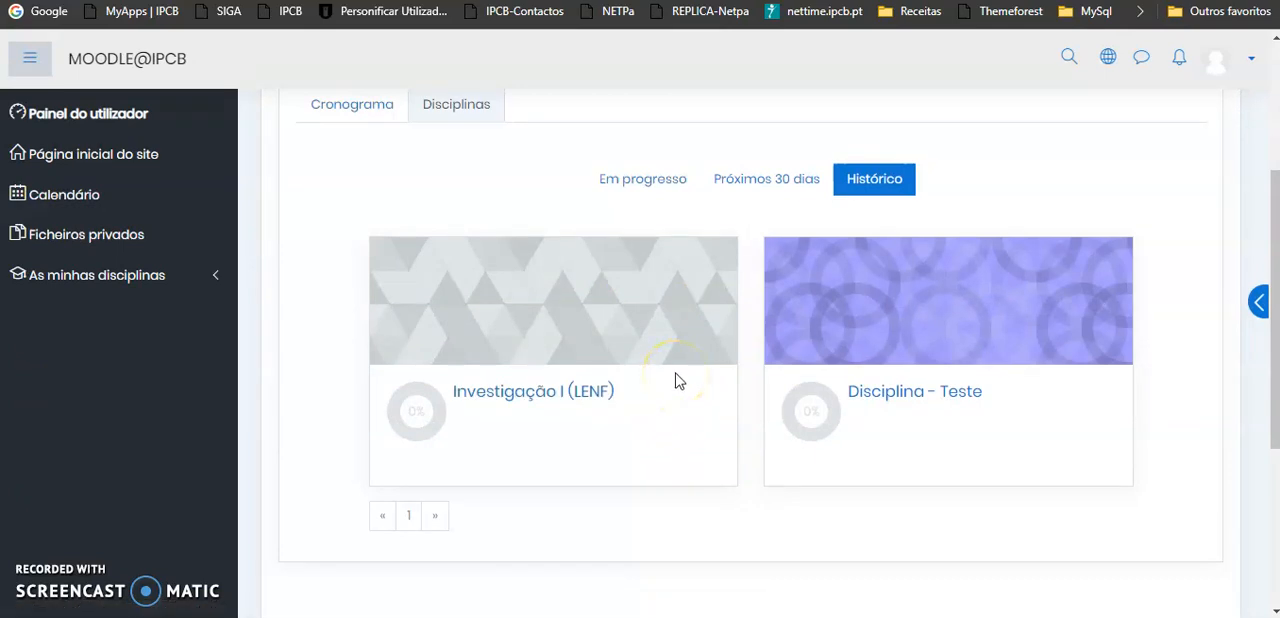
{"action": "left_click", "coordinate": [1227, 64]}
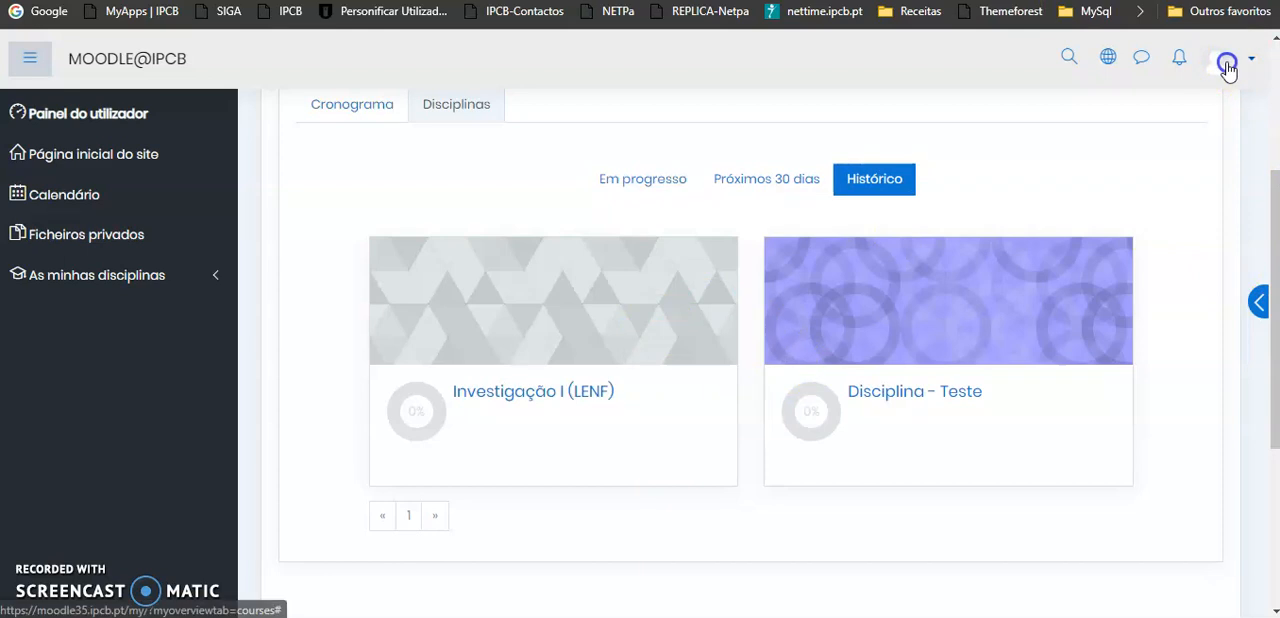
{"action": "left_click", "coordinate": [1227, 62]}
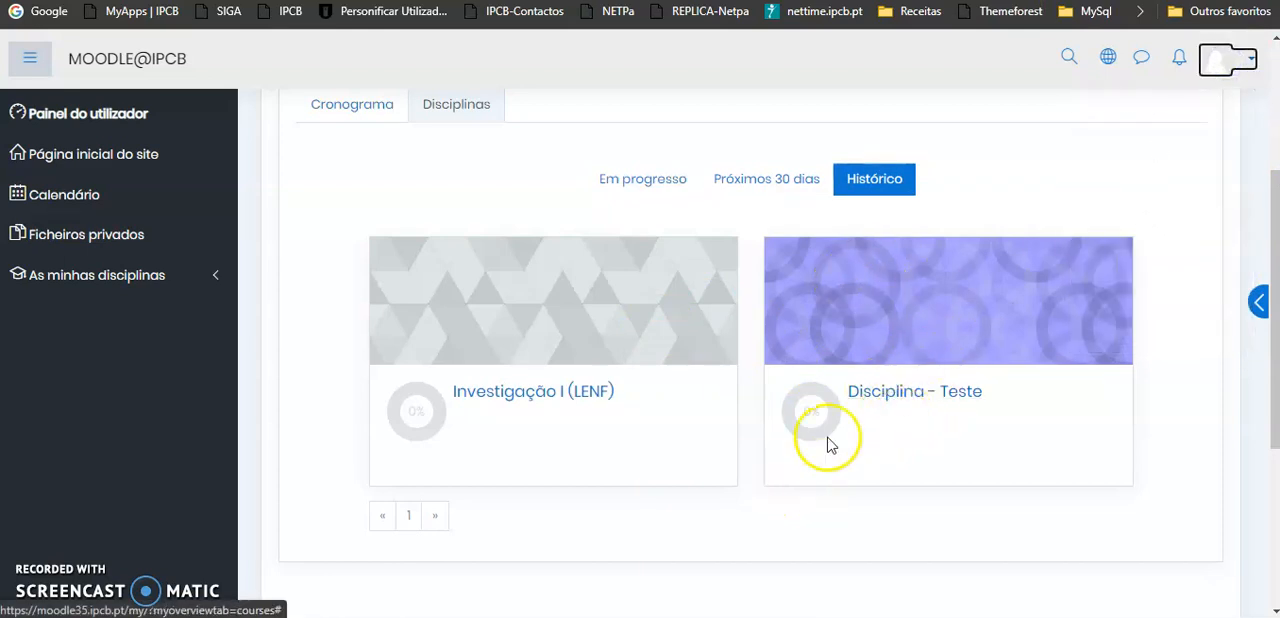
{"action": "left_click", "coordinate": [870, 184]}
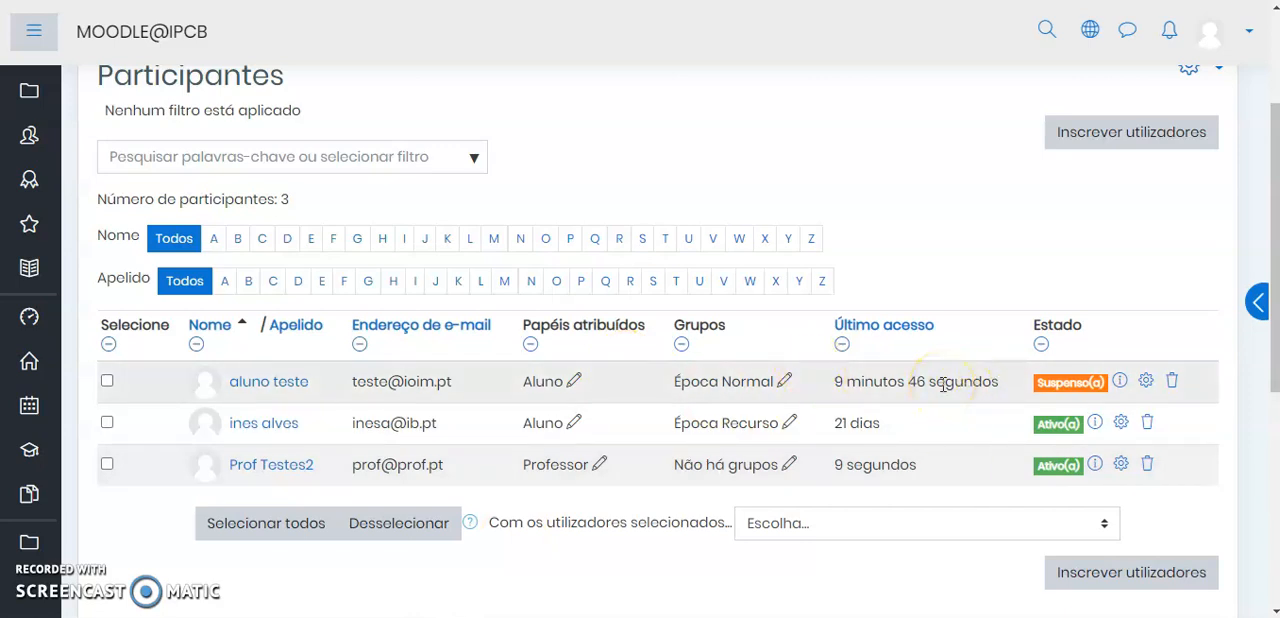
{"action": "left_click", "coordinate": [1085, 383]}
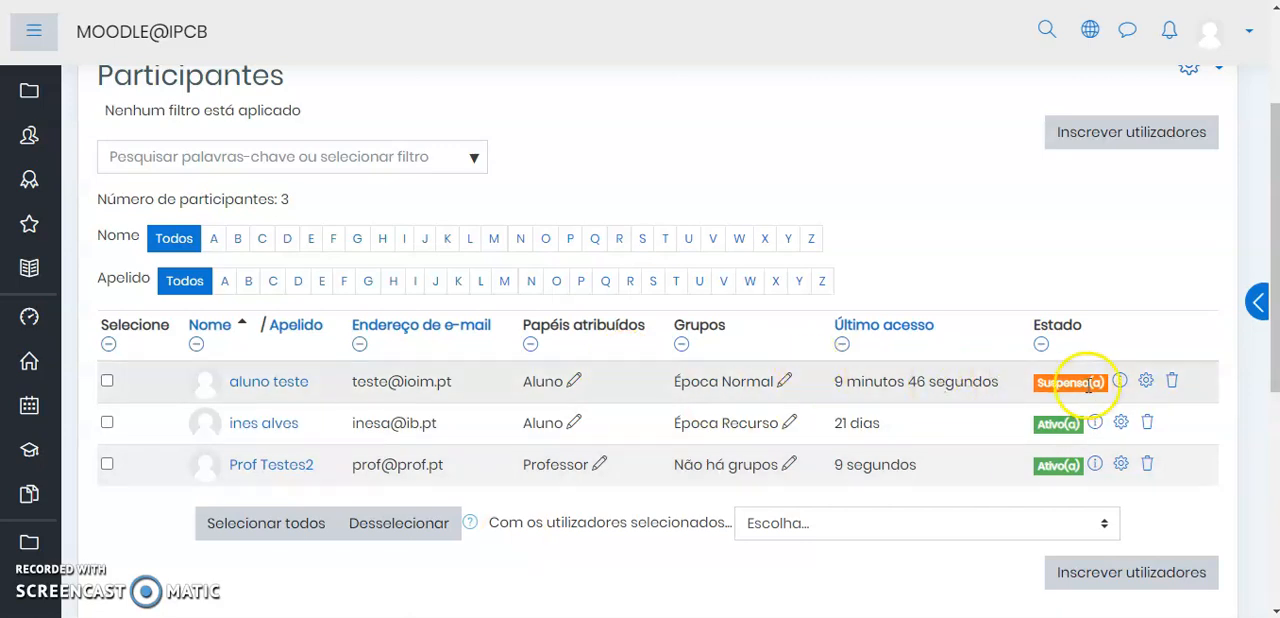